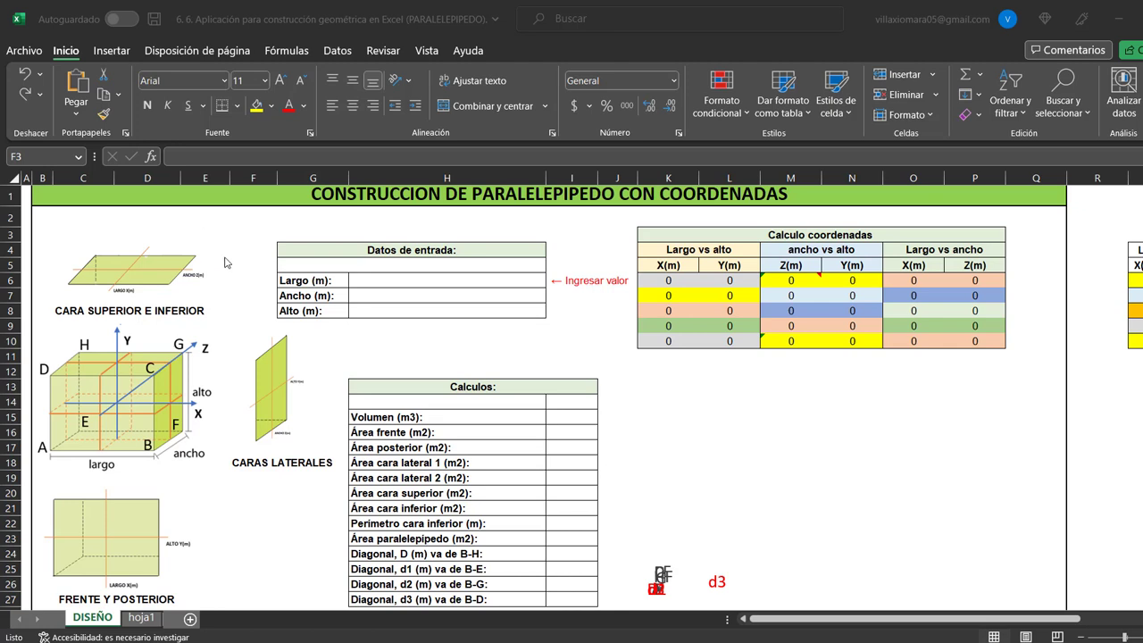
- Select the merged title cell B1 and bring up the Insertar ribbon options
left_click(359, 195)
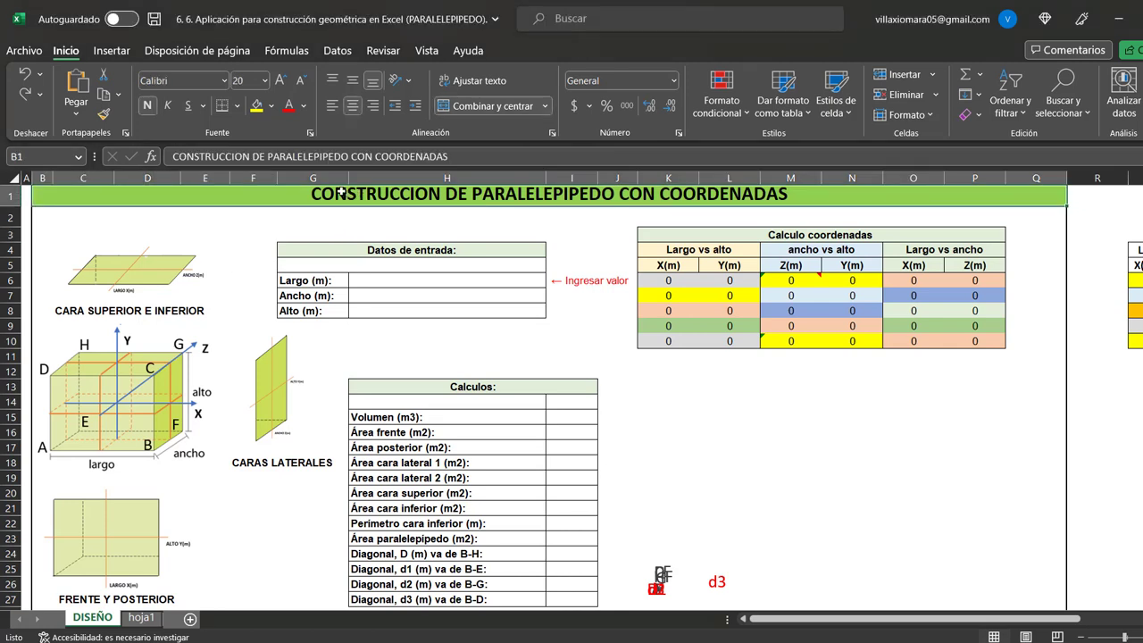
left_click(114, 51)
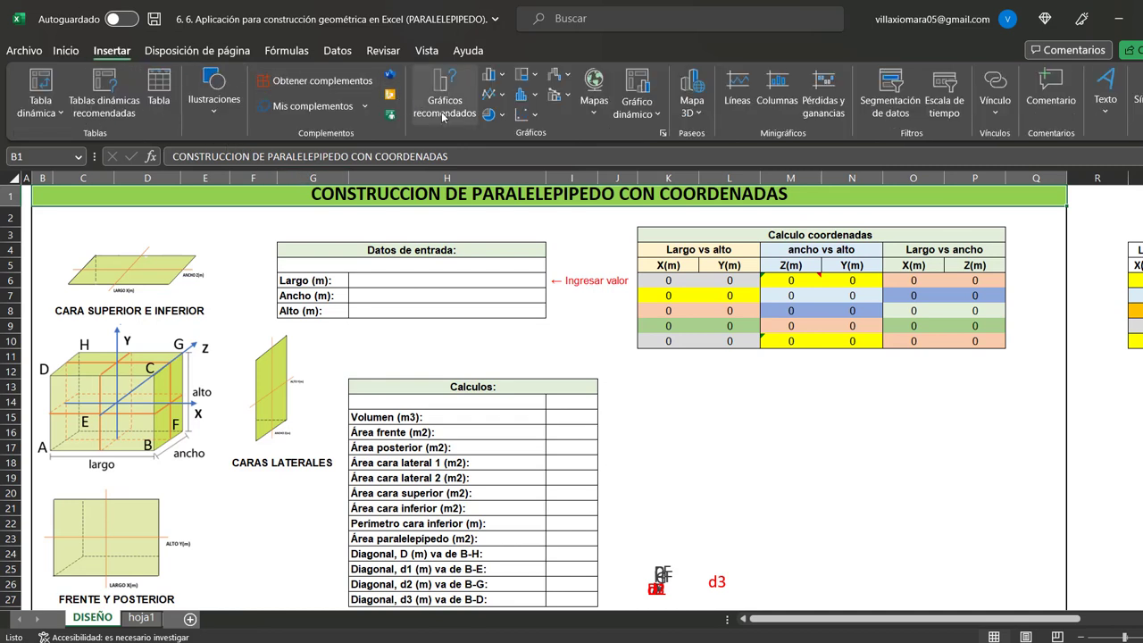
left_click(535, 116)
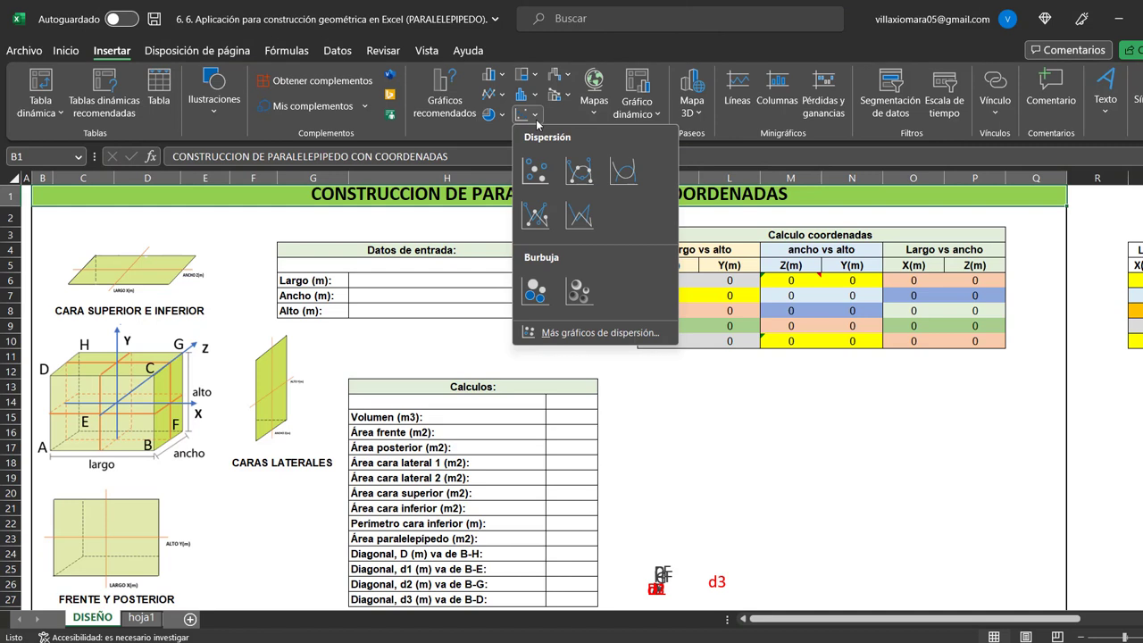
left_click(616, 172)
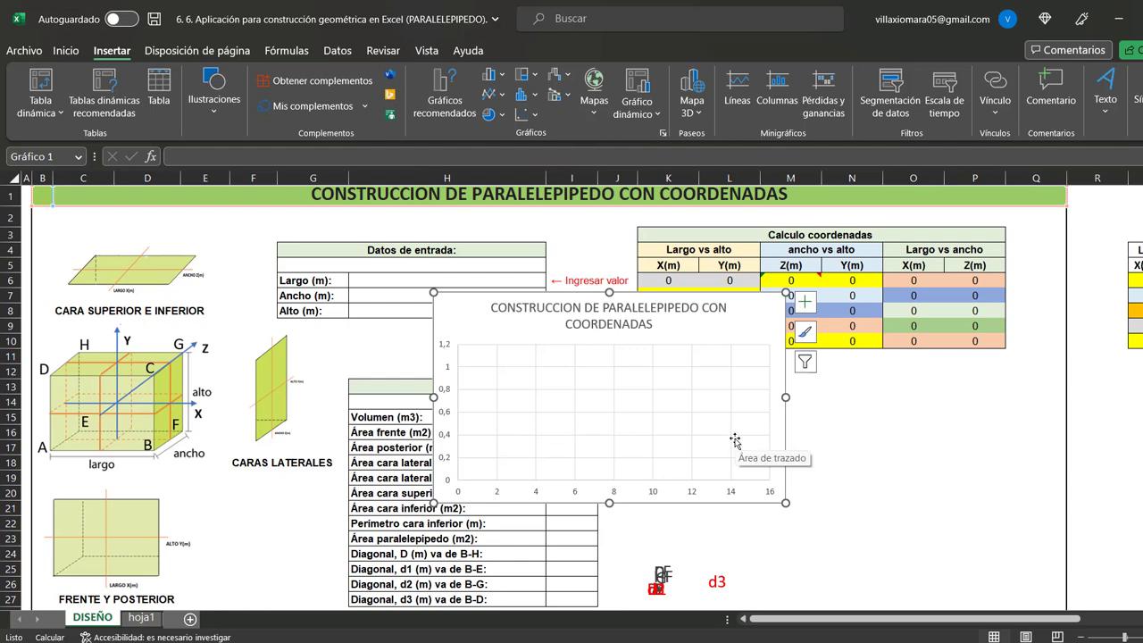
left_click(806, 302)
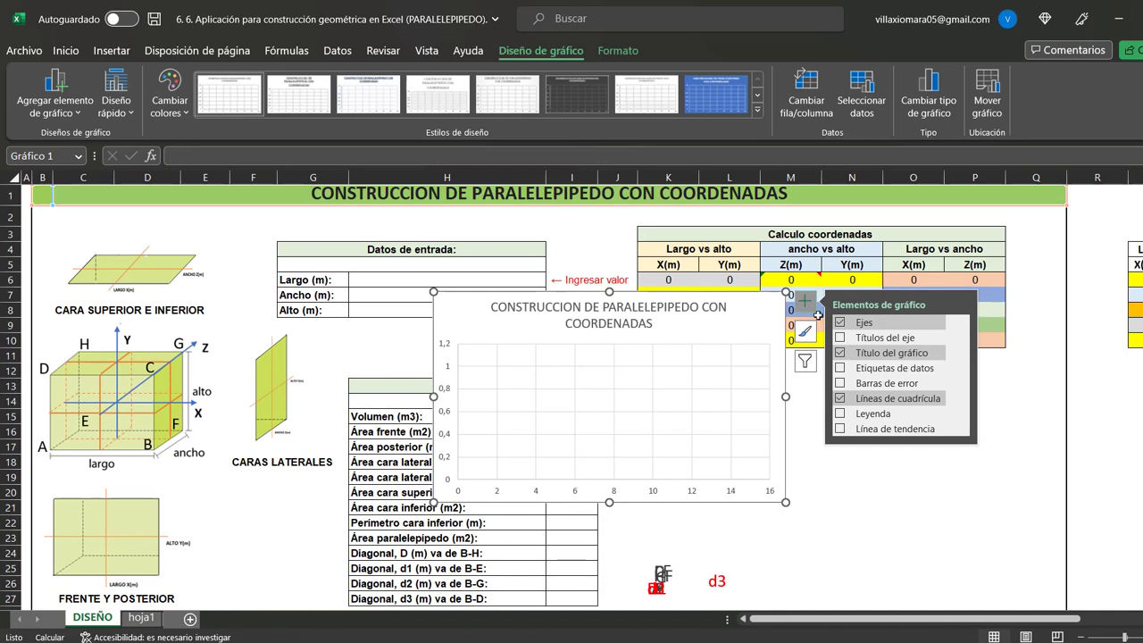
left_click(841, 324)
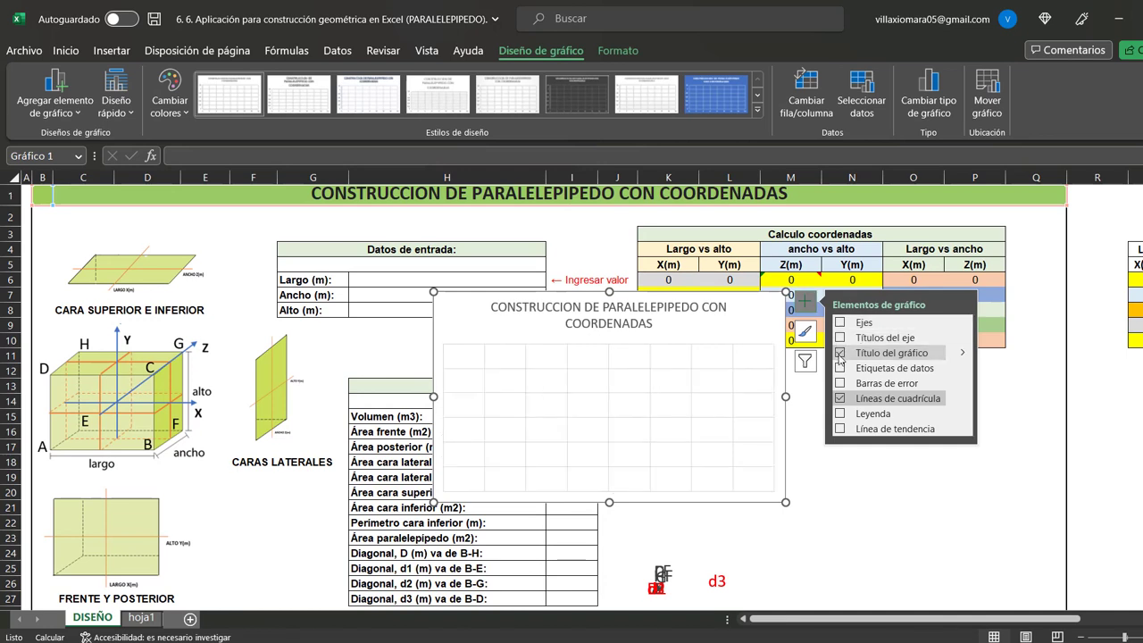
left_click(839, 354)
left_click(840, 399)
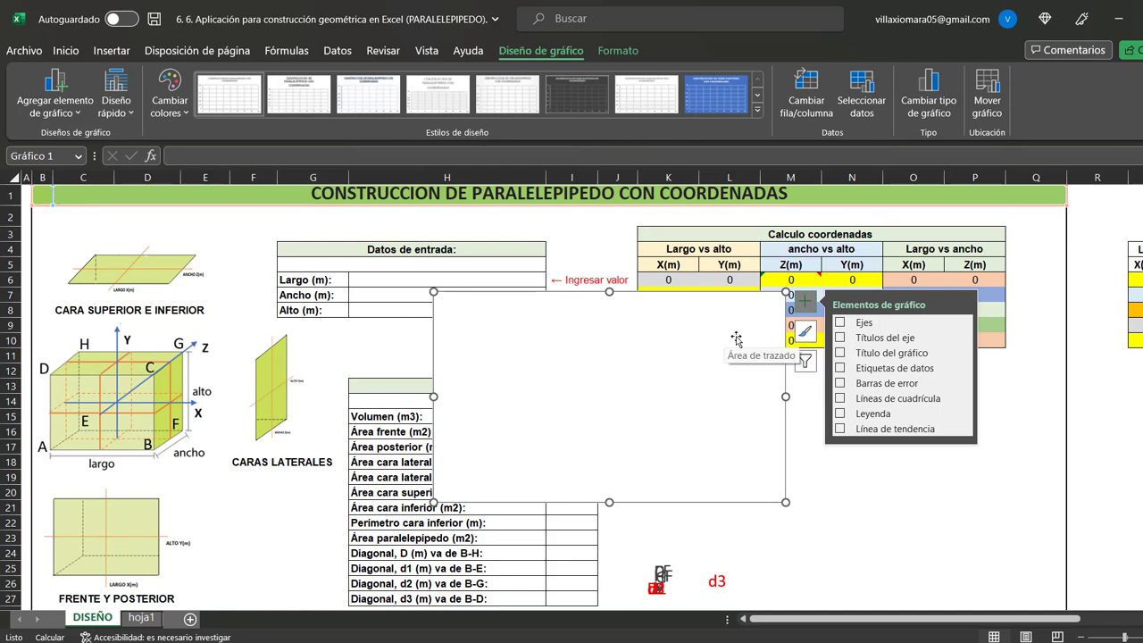
left_click(785, 337)
key("Delete")
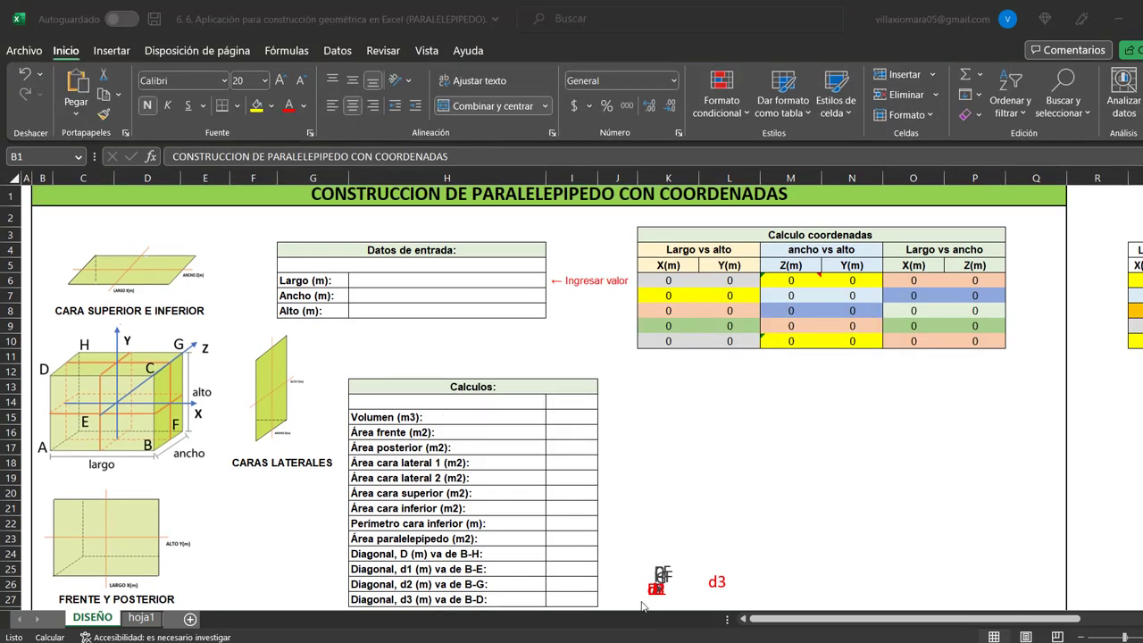
left_click(439, 250)
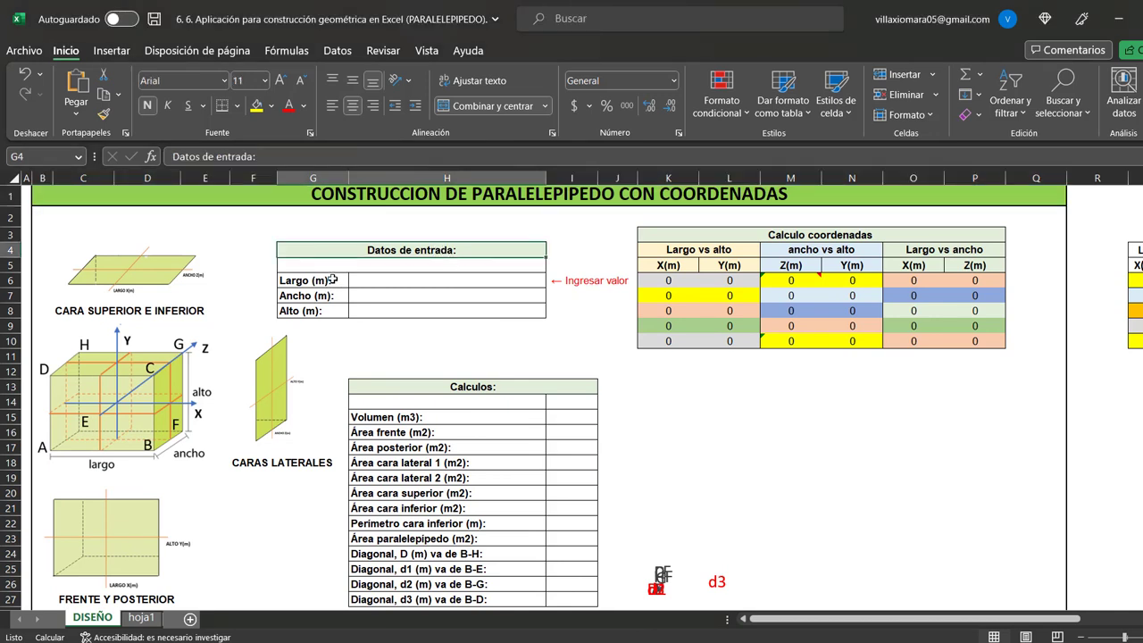
left_click(332, 279)
left_click(321, 300)
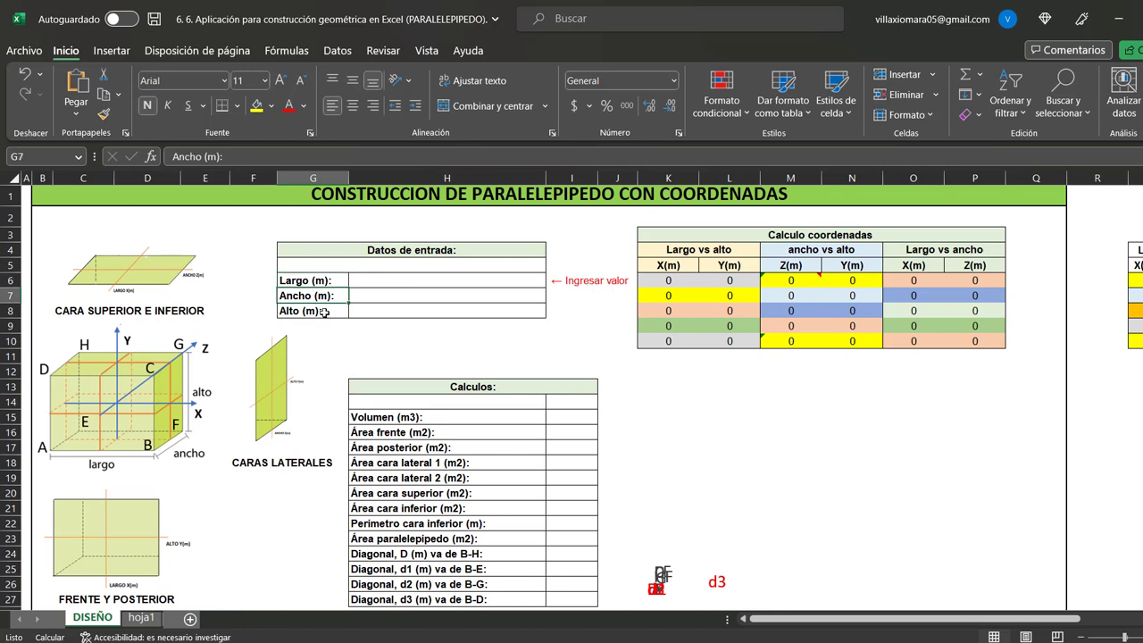
left_click(324, 312)
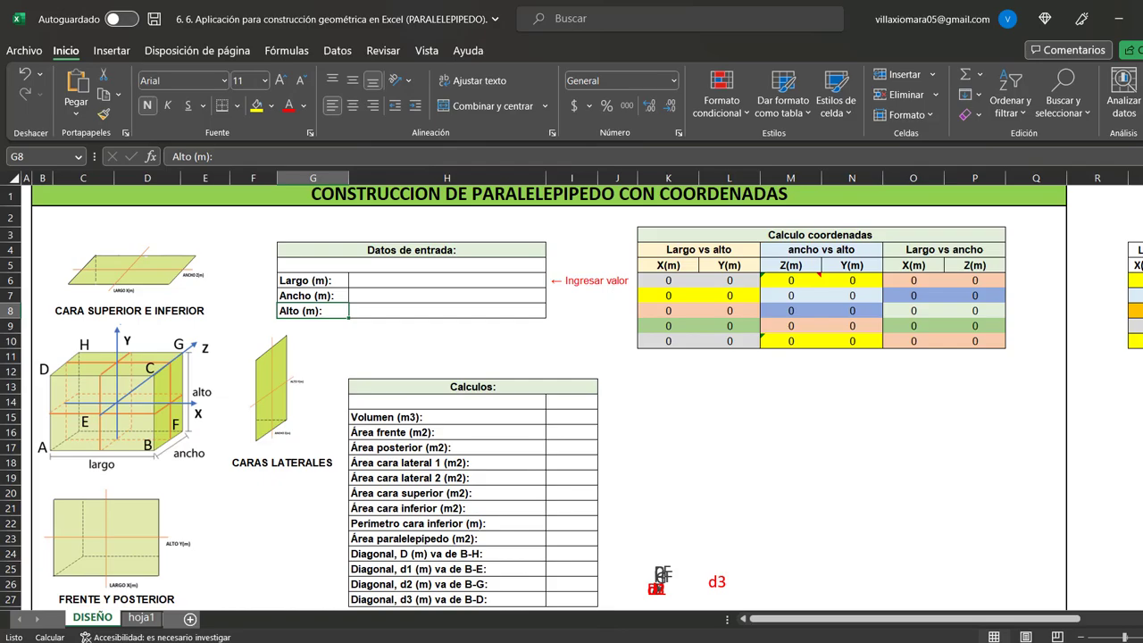
left_click(441, 386)
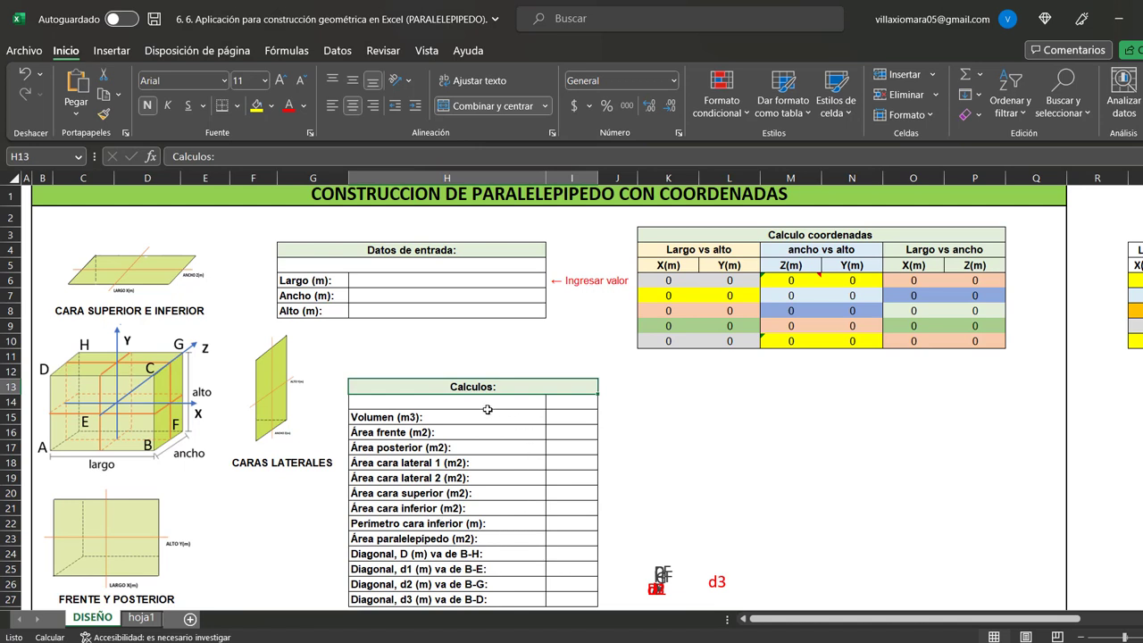
left_click(416, 417)
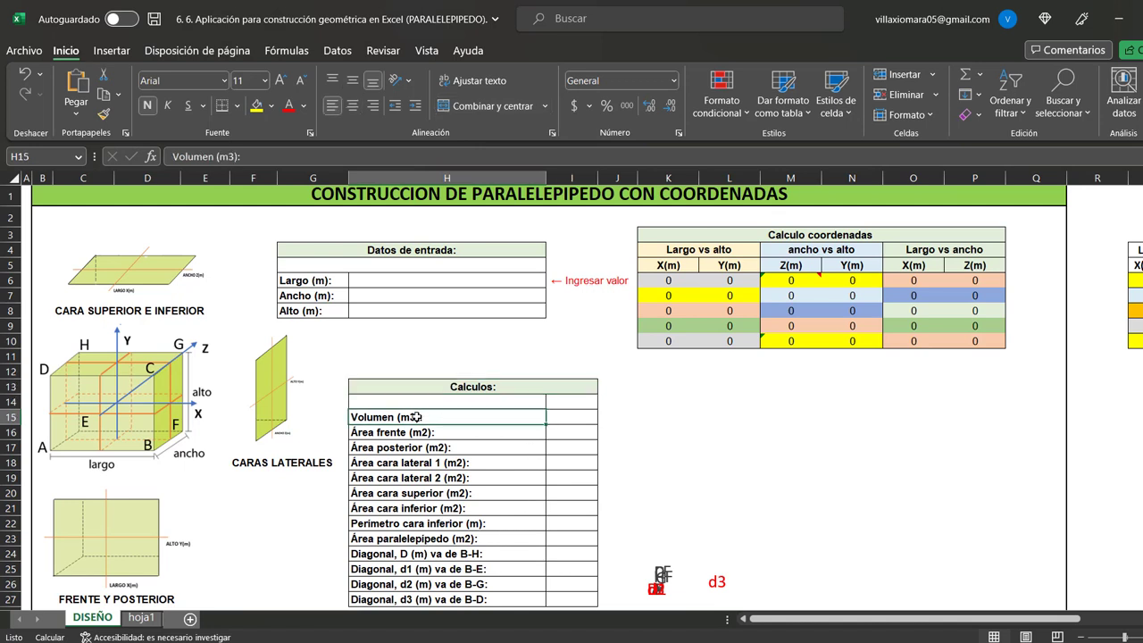
left_click(420, 434)
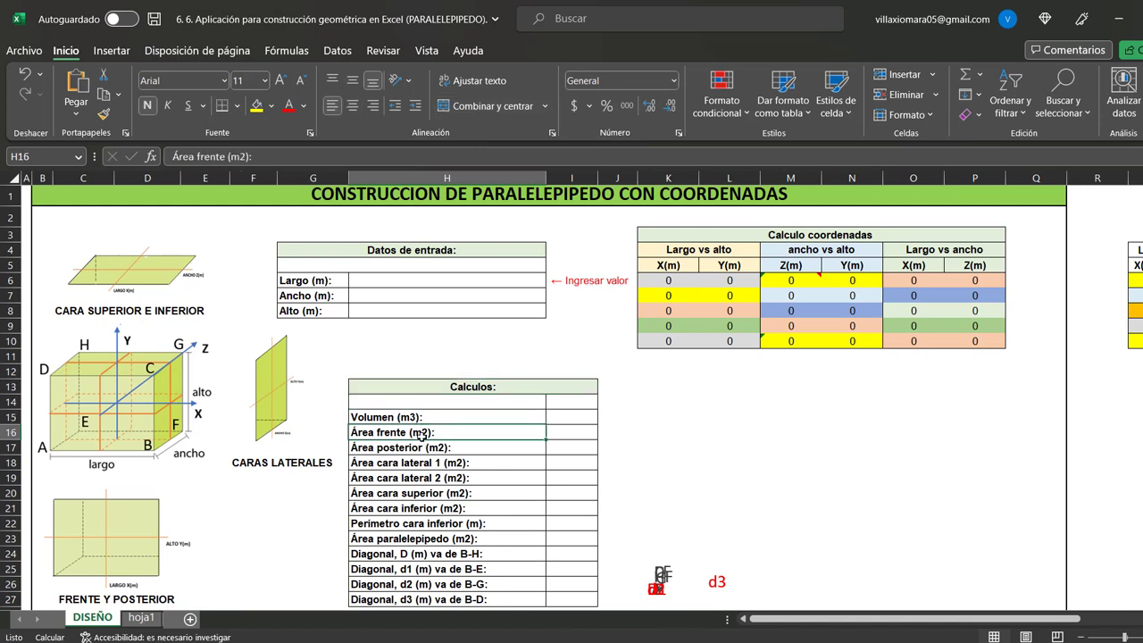
left_click(418, 449)
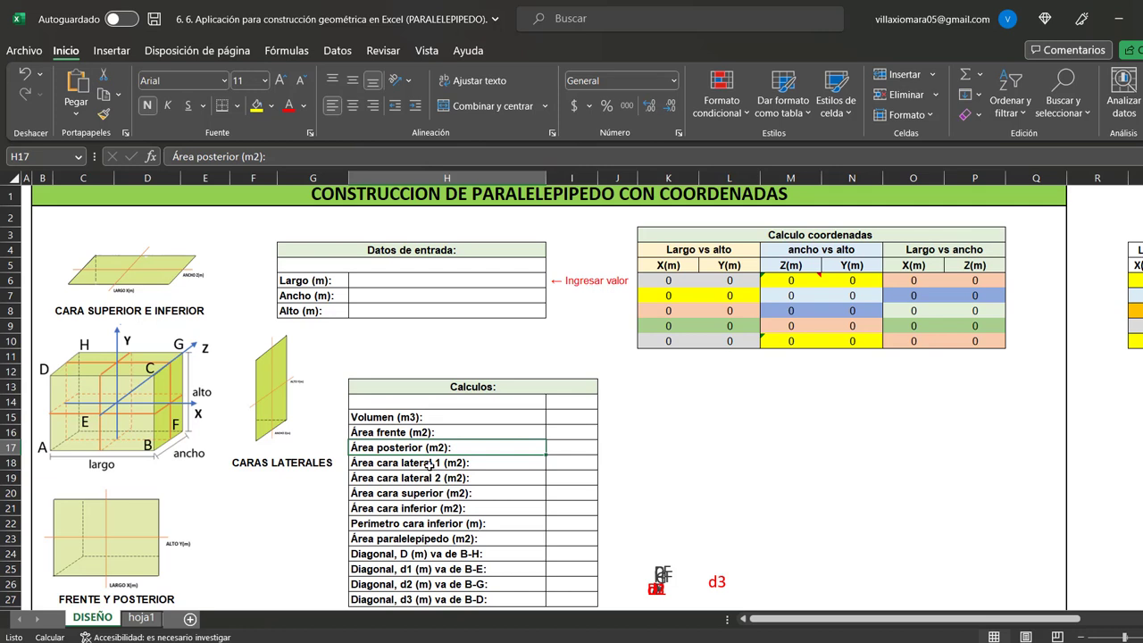
left_click(429, 462)
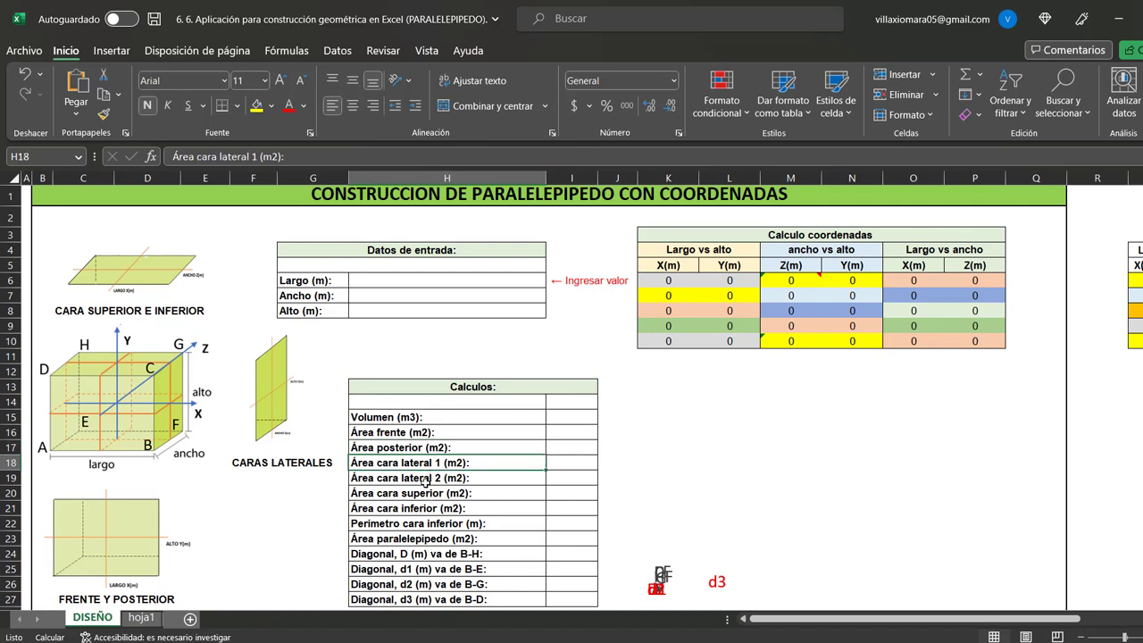
left_click(423, 480)
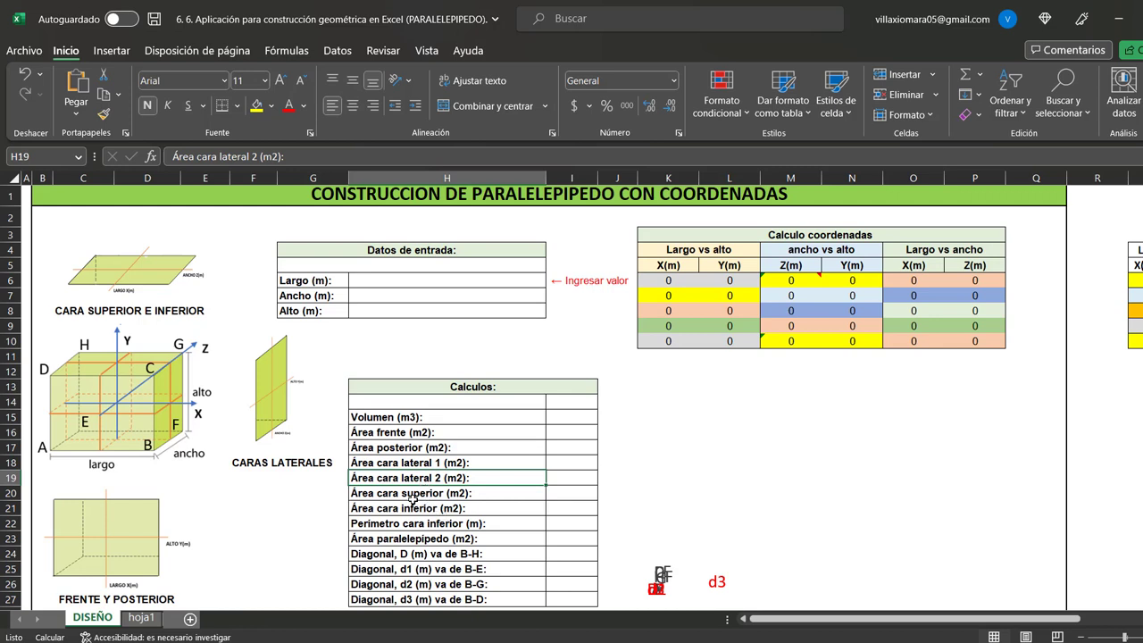
left_click(414, 496)
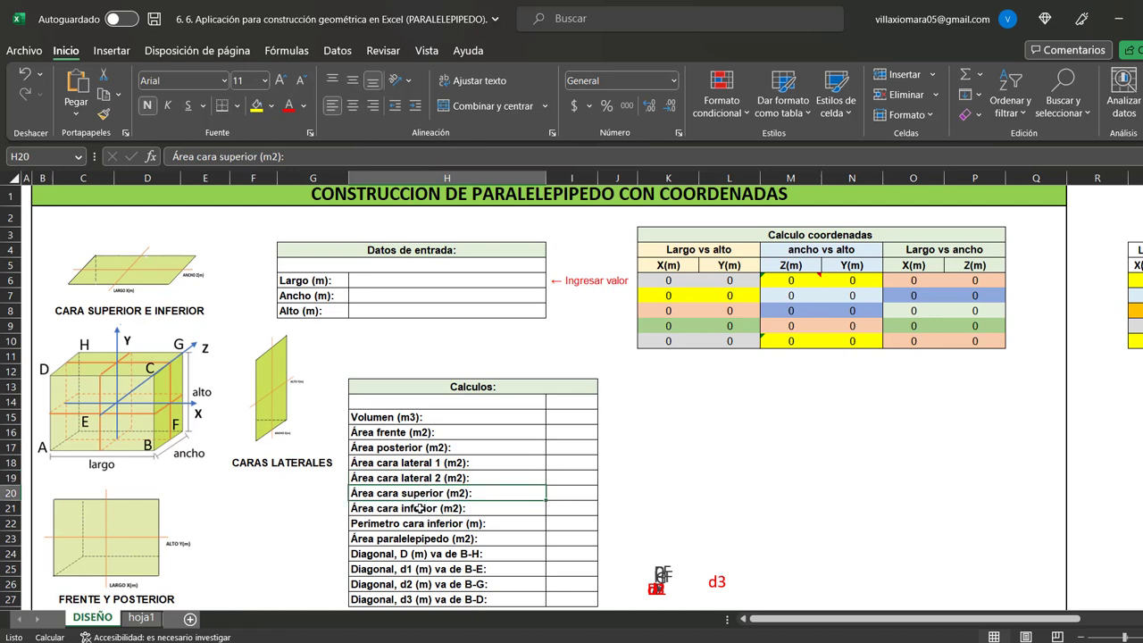
left_click(420, 508)
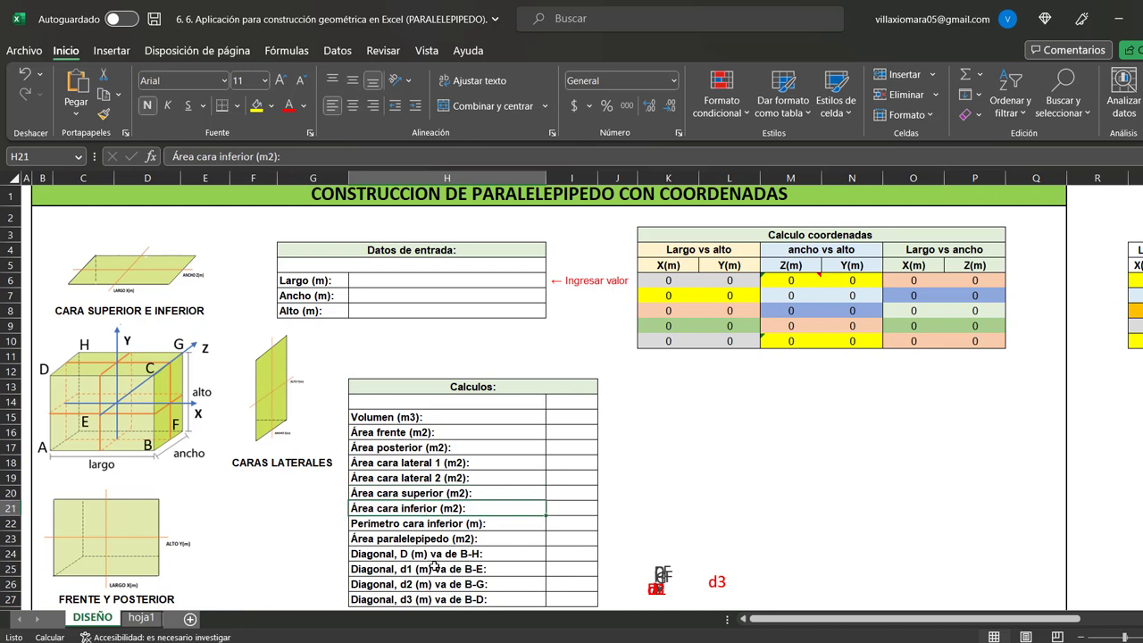
left_click(423, 524)
scroll(433, 539, "down", 1)
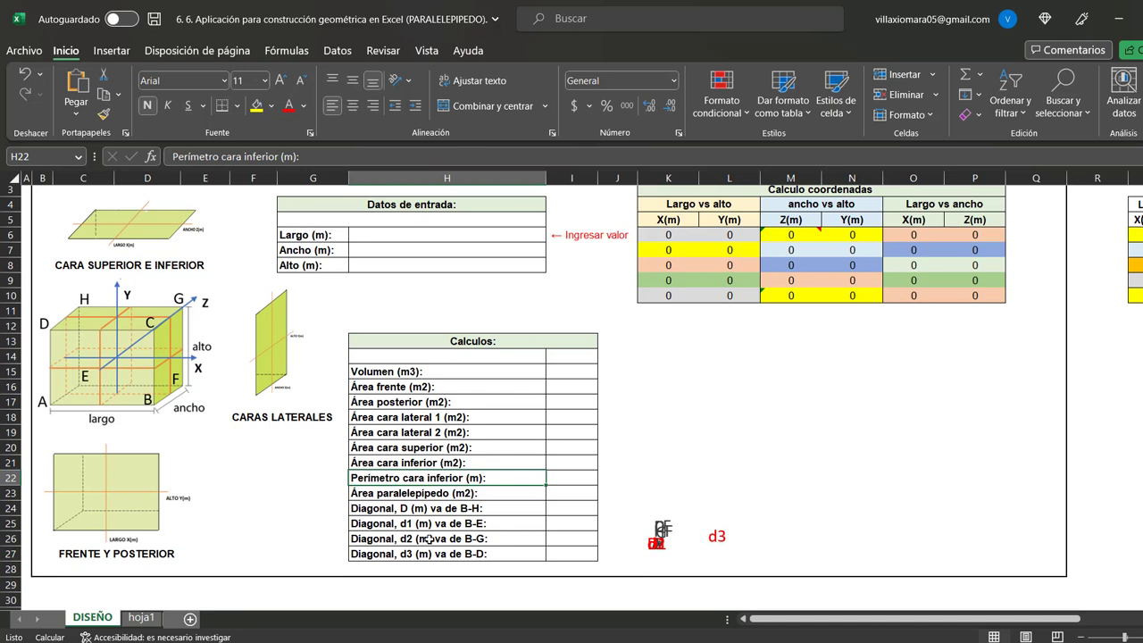
left_click(417, 495)
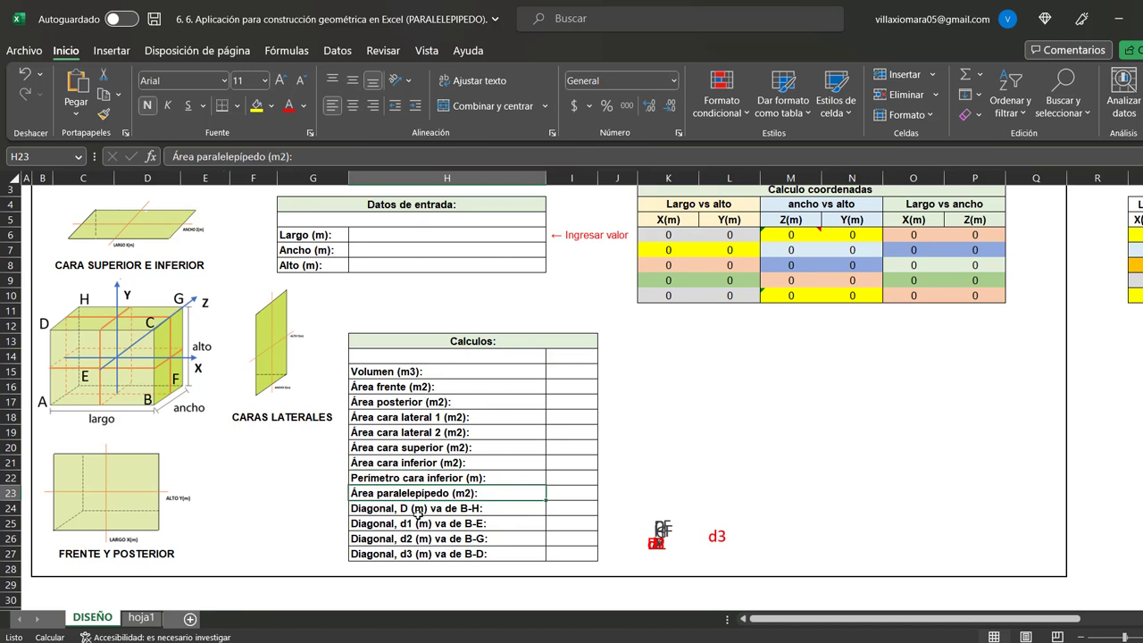
left_click(417, 511)
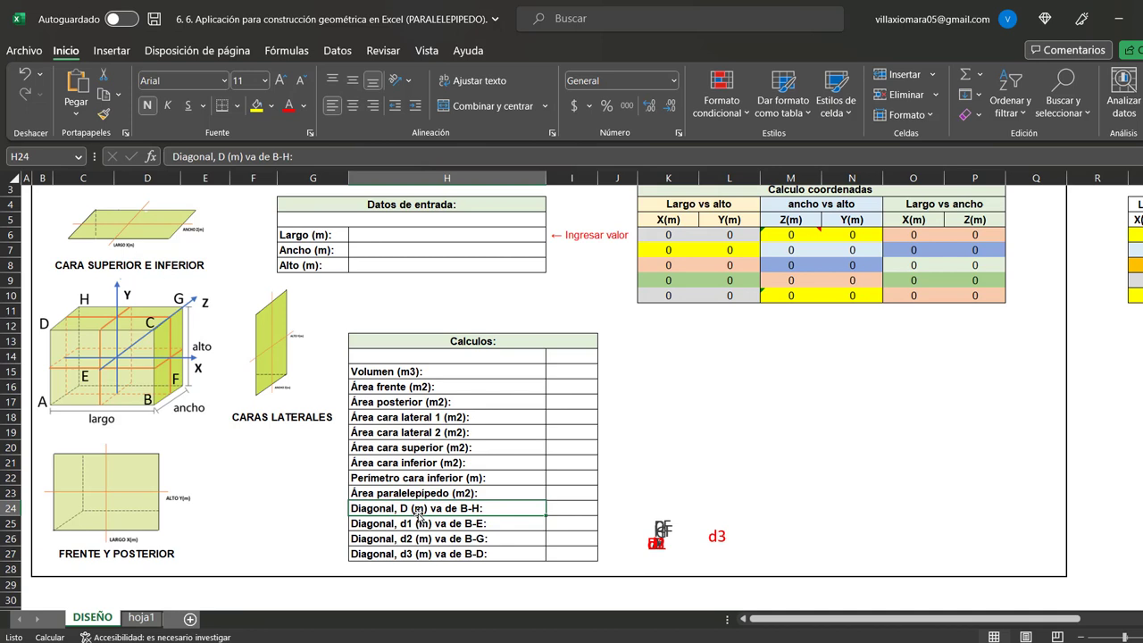
left_click(408, 526)
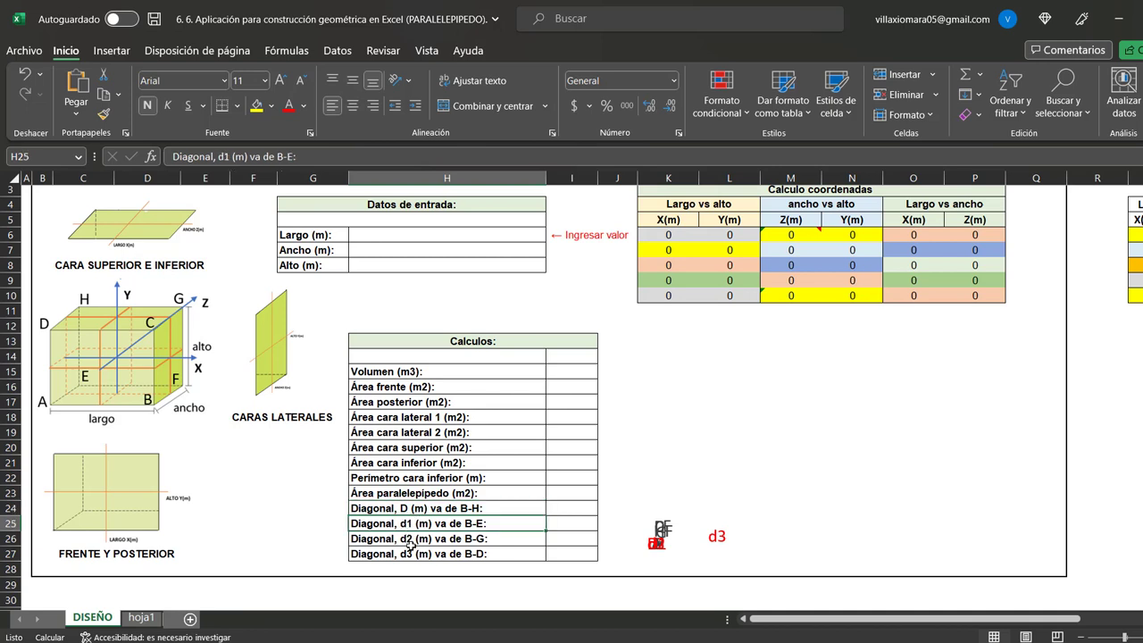
left_click(408, 539)
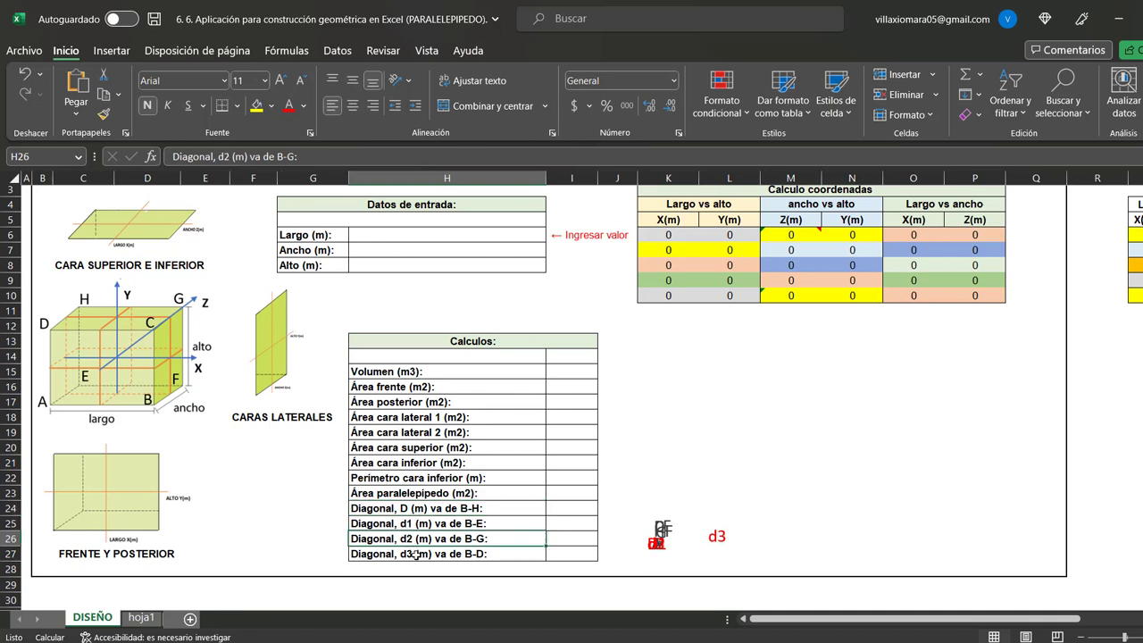
left_click(416, 554)
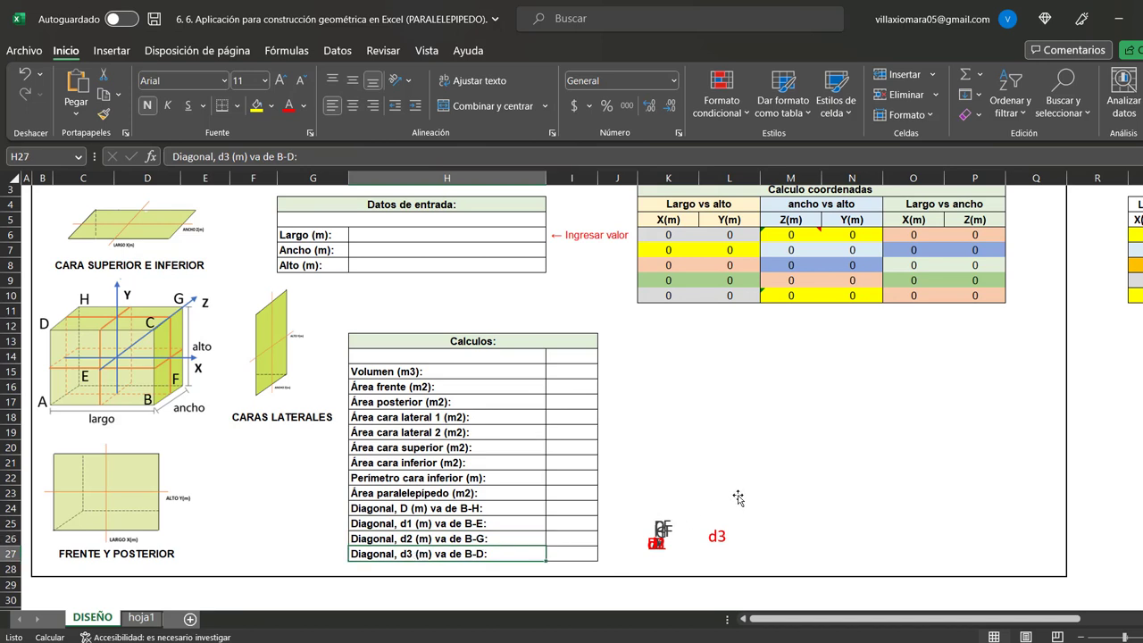
scroll(744, 468, "up", 1)
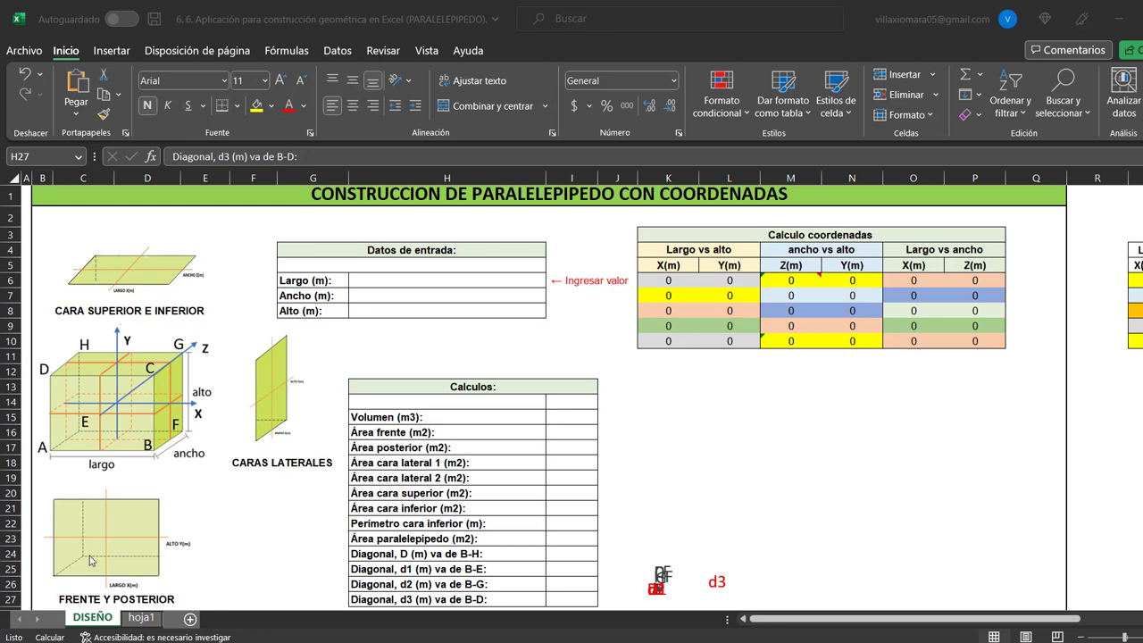
scroll(90, 559, "down", 1)
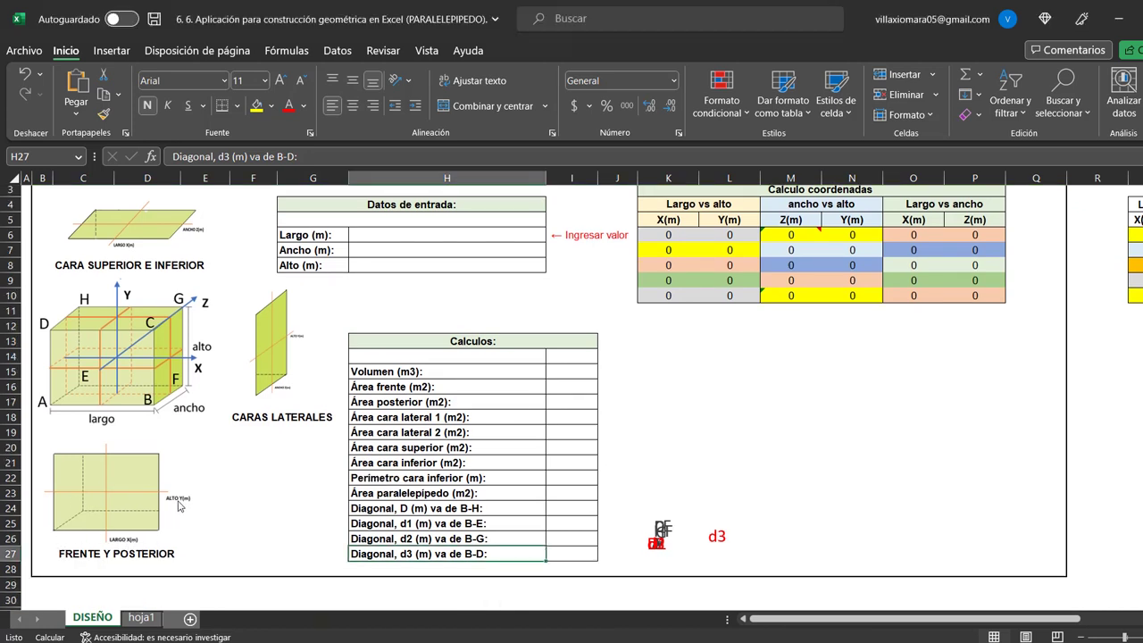
left_click(173, 497)
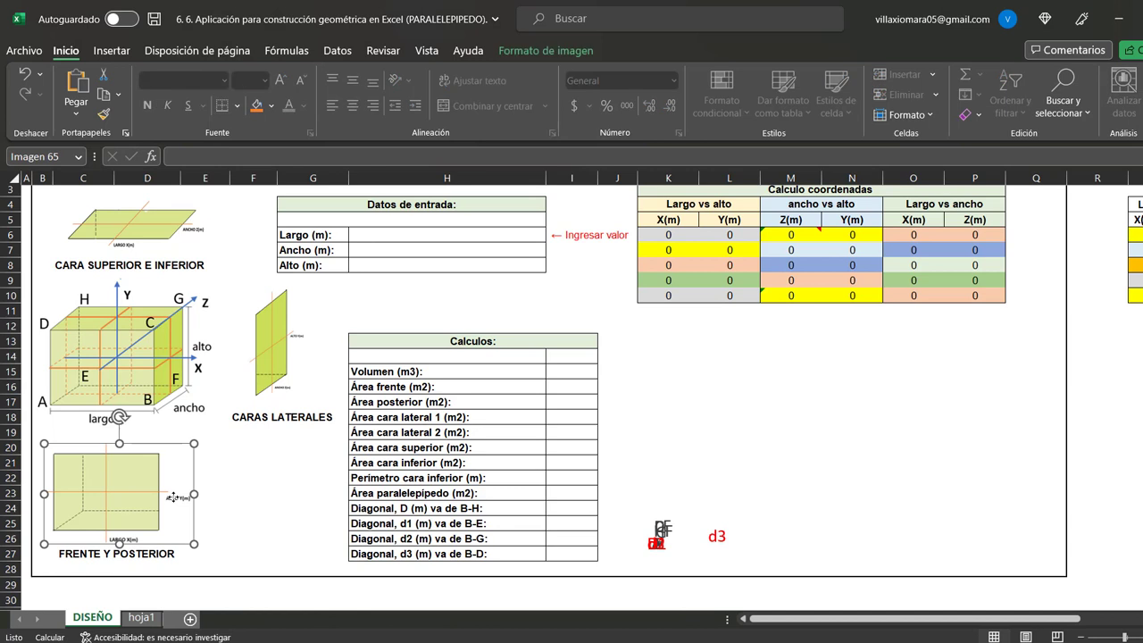
left_click(226, 491)
scroll(205, 486, "up", 1)
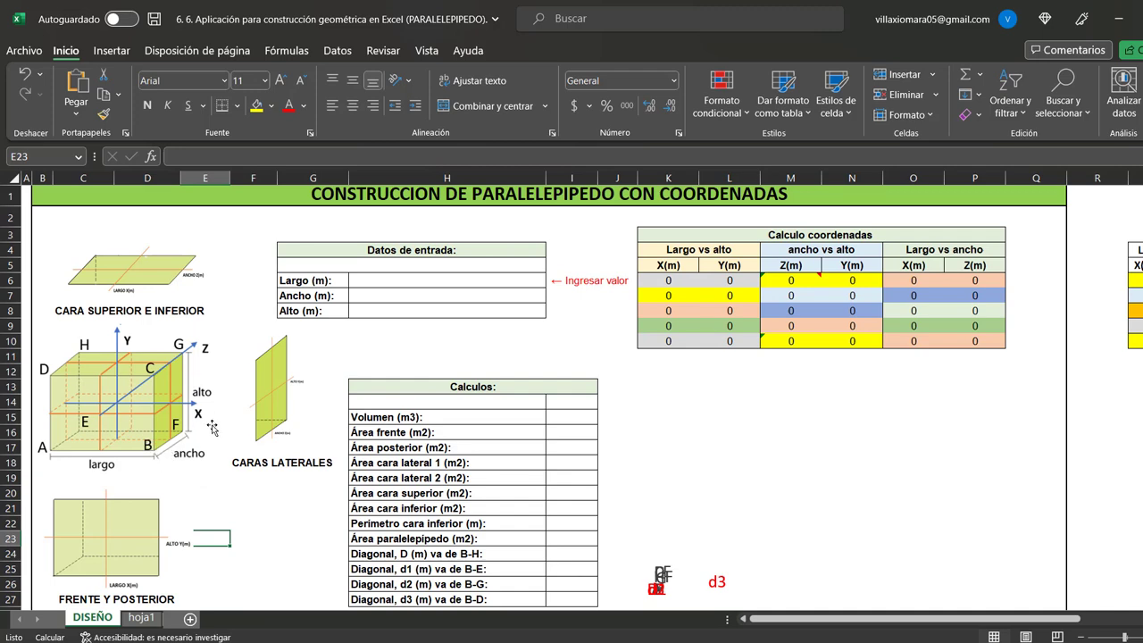
left_click(273, 434)
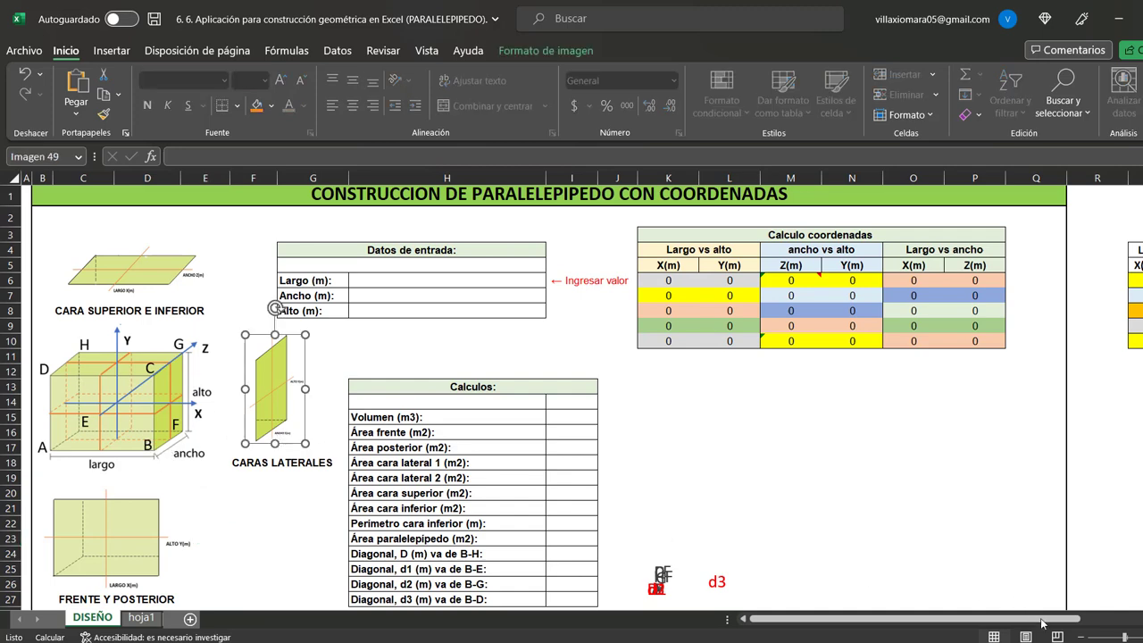
scroll(276, 308, "up", 5)
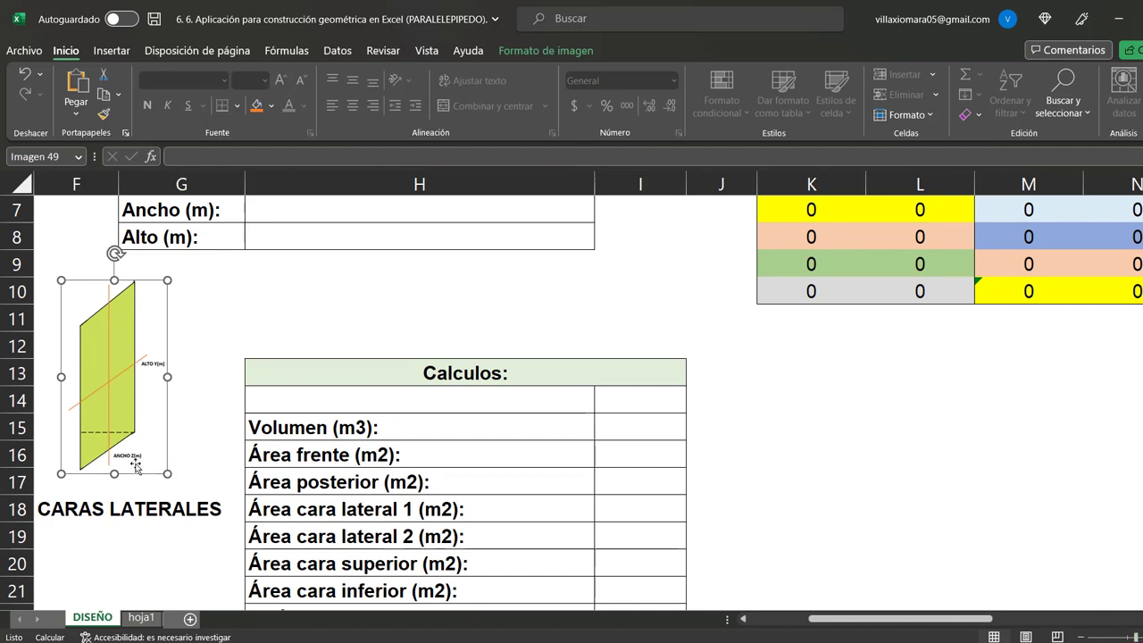
left_click(1129, 637)
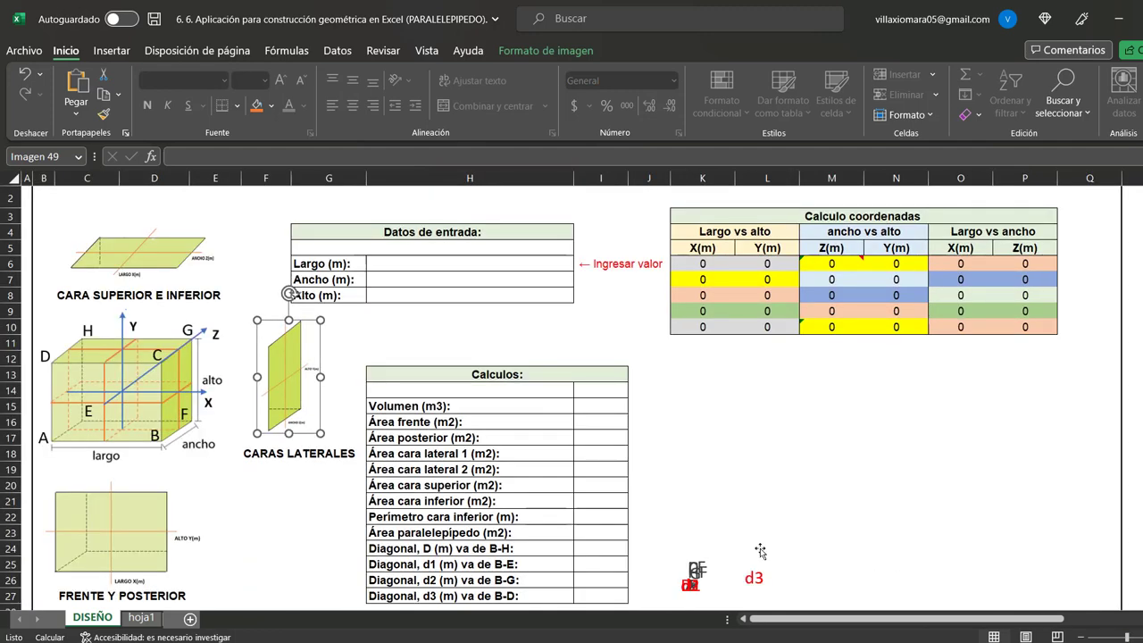
left_click(243, 286)
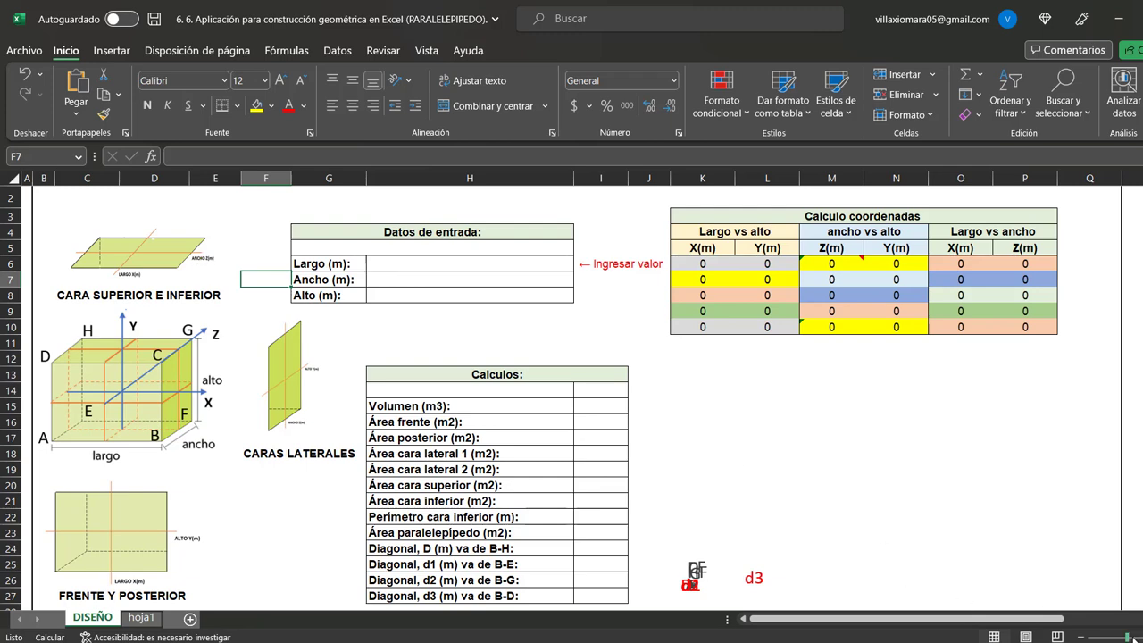
left_click_drag(1128, 636, 1140, 637)
left_click_drag(955, 619, 844, 625)
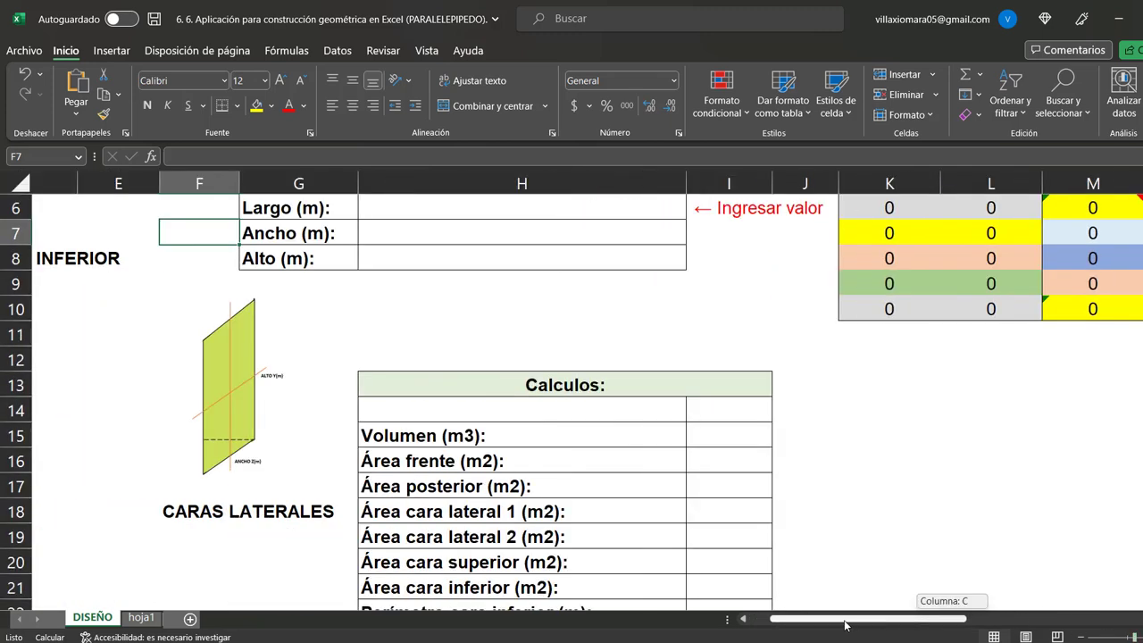
scroll(248, 489, "up", 1)
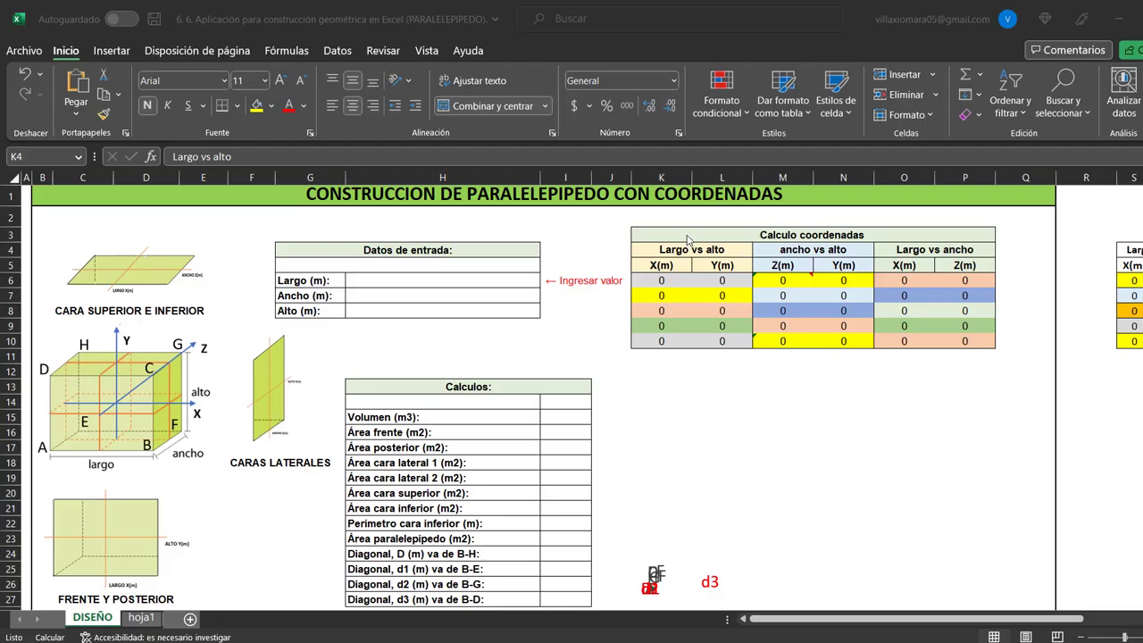
left_click(708, 234)
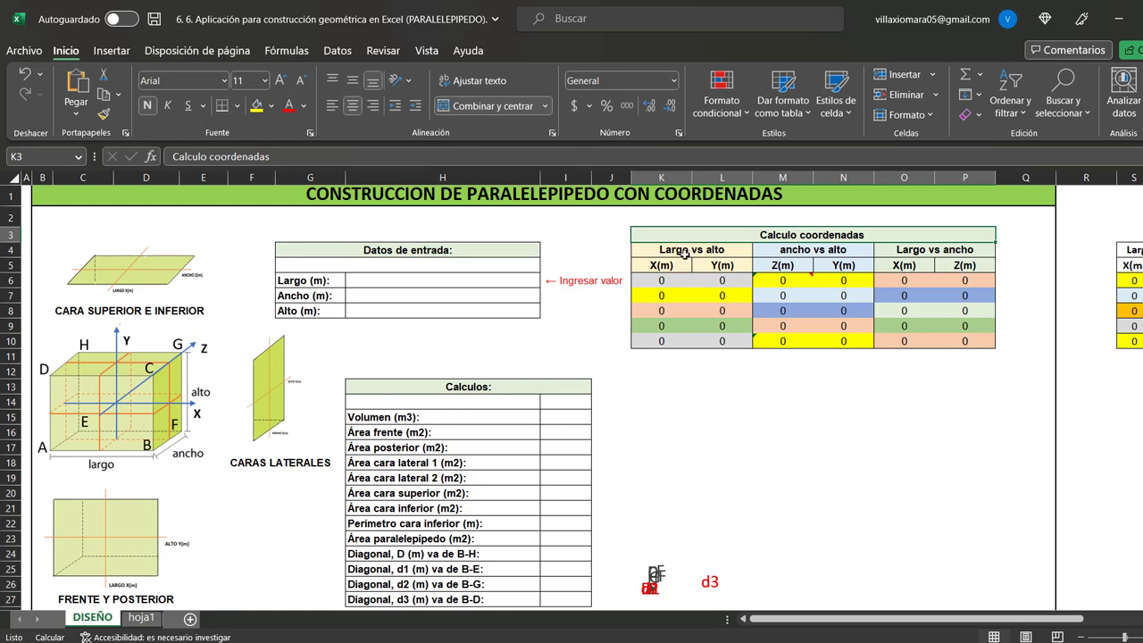
left_click(662, 256)
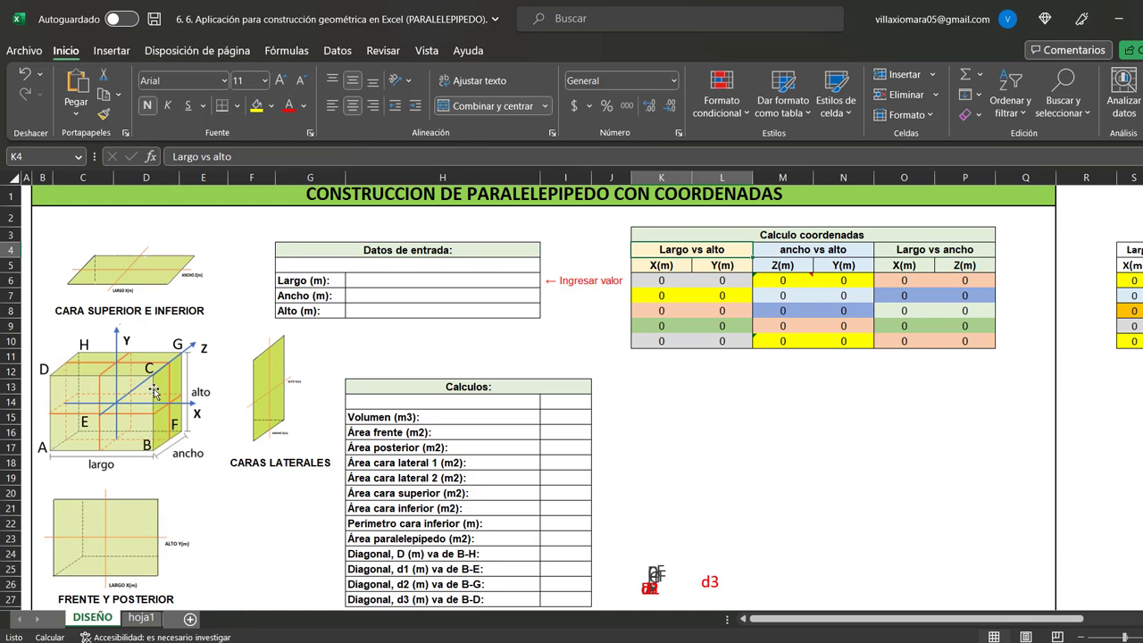
left_click(656, 266)
left_click(711, 266)
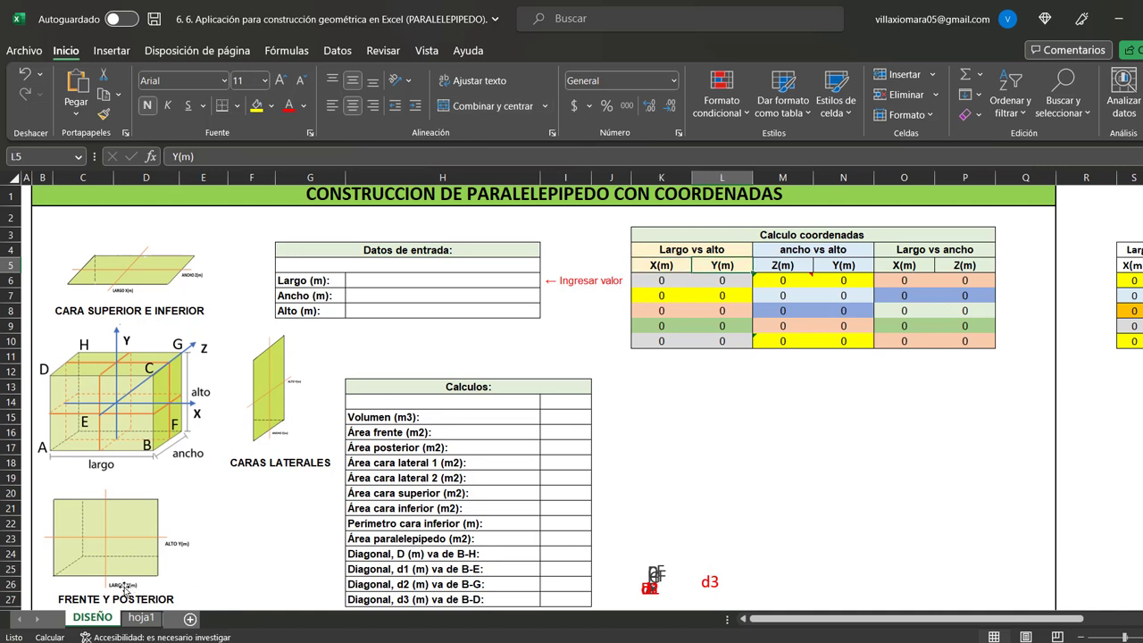
left_click(676, 283)
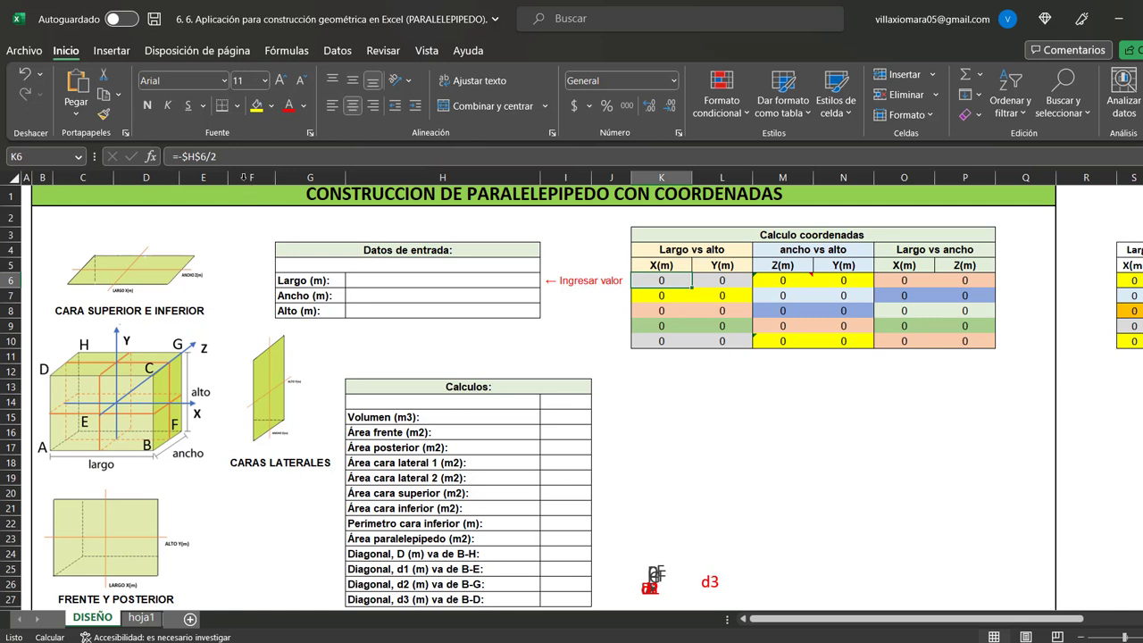
left_click(228, 159)
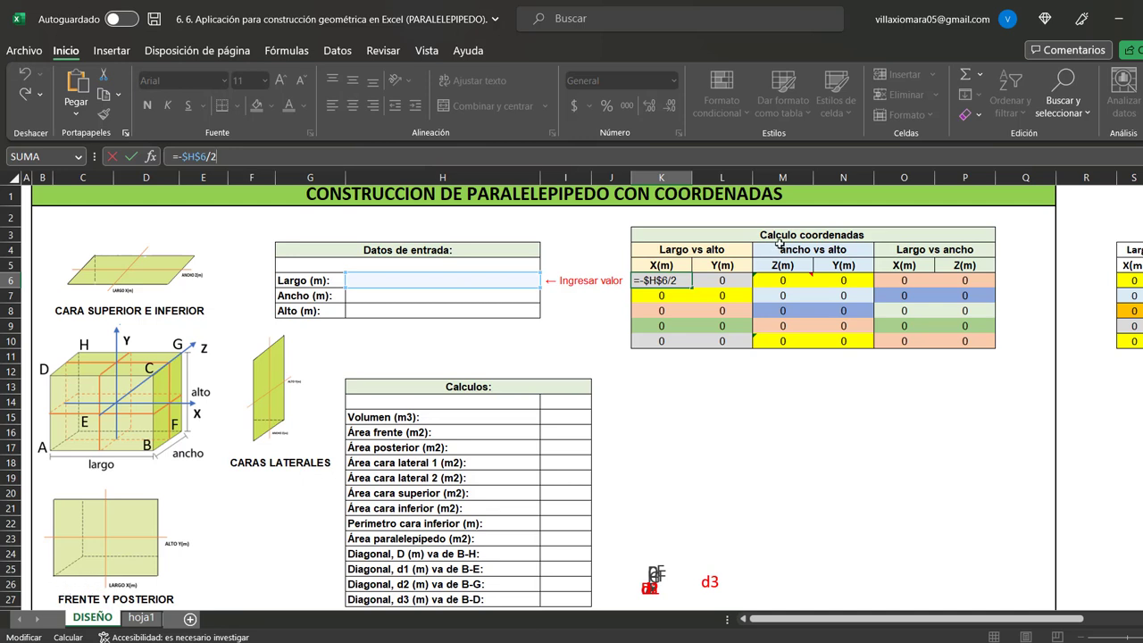
left_click(721, 278)
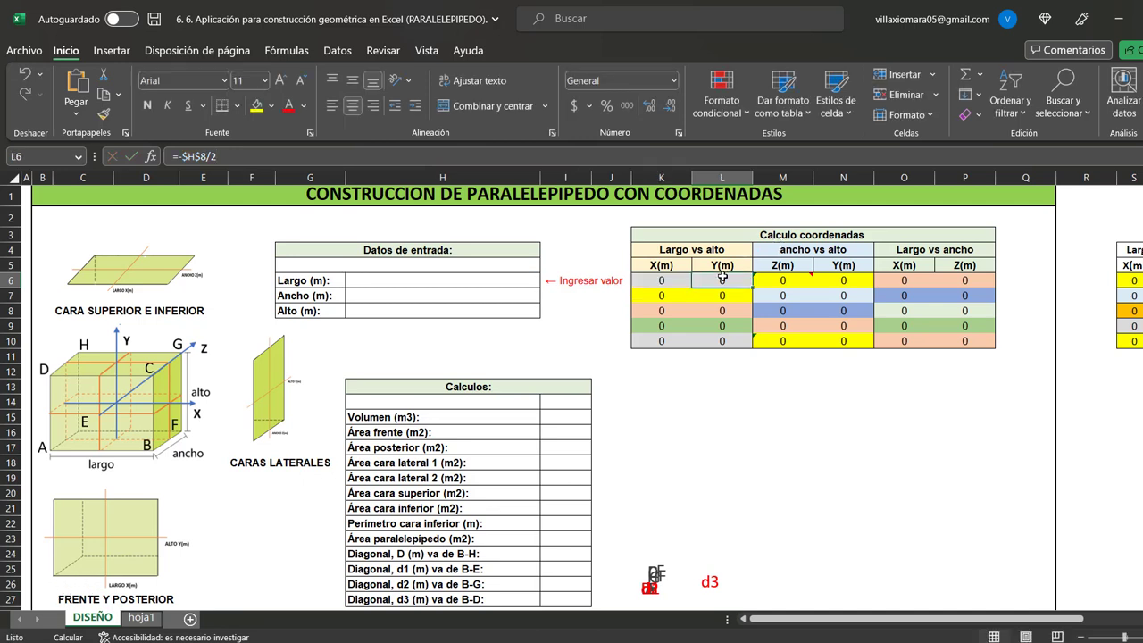
left_click(239, 157)
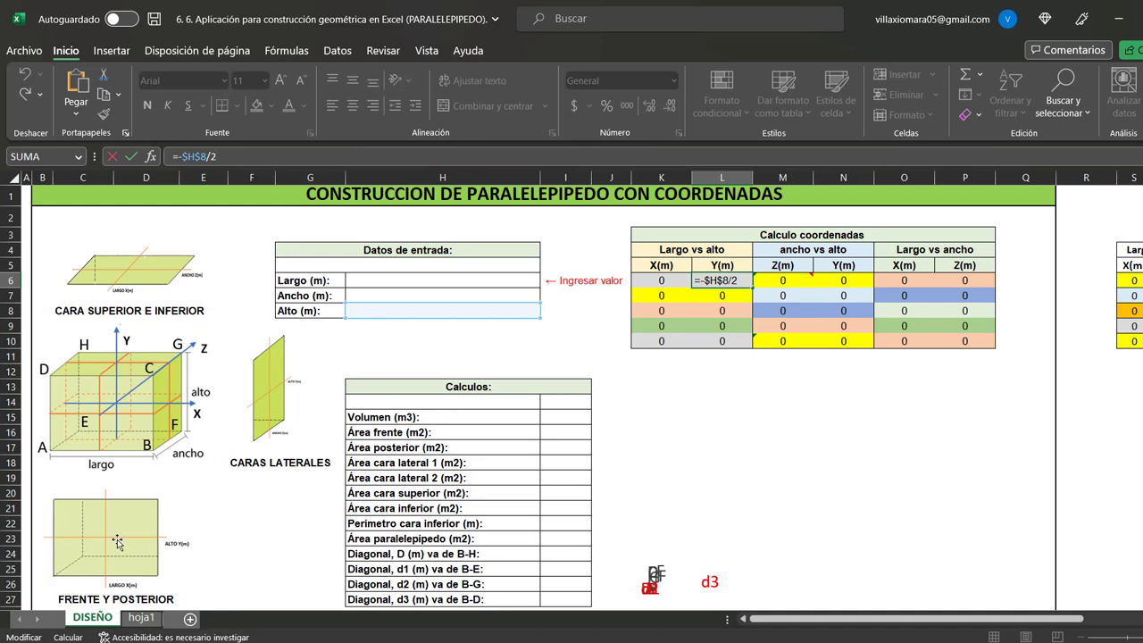
key("Escape")
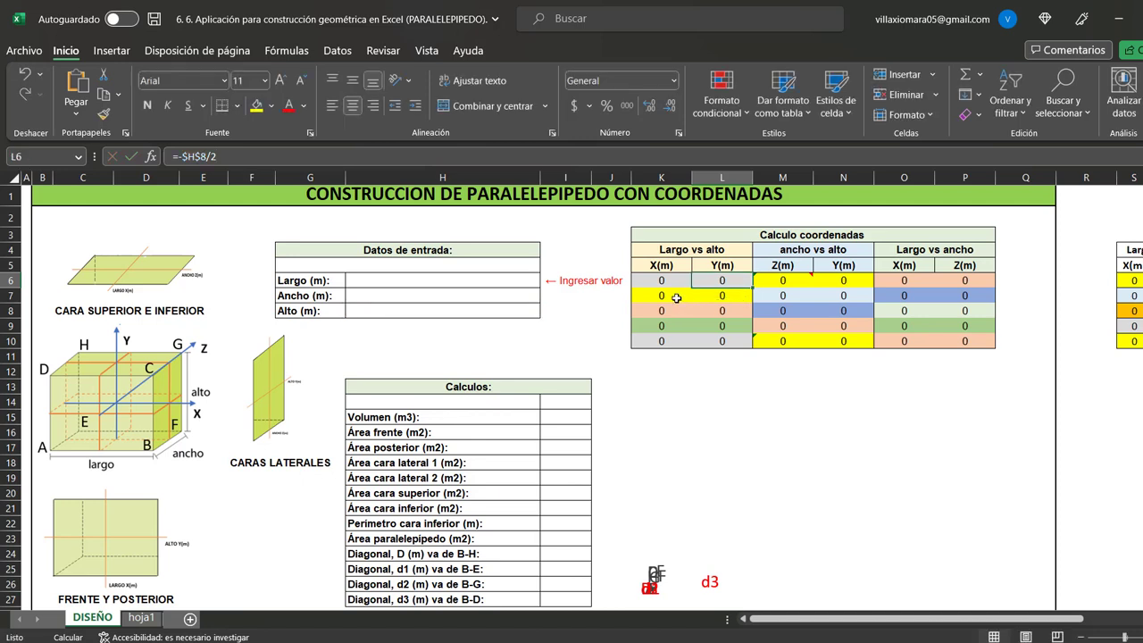
left_click(681, 295)
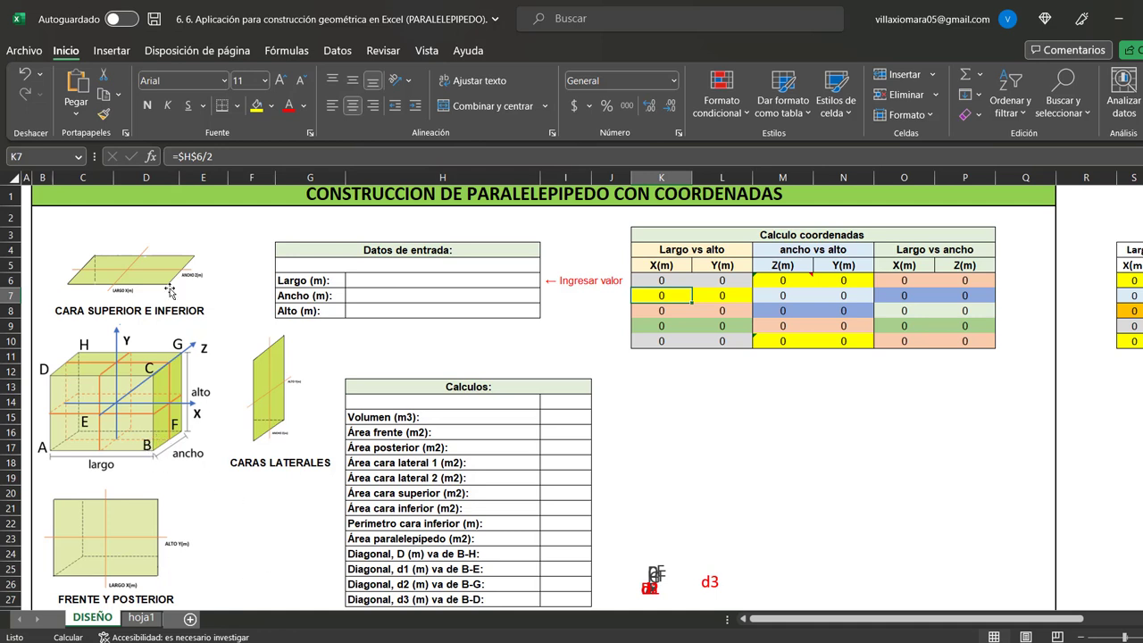
left_click(265, 153)
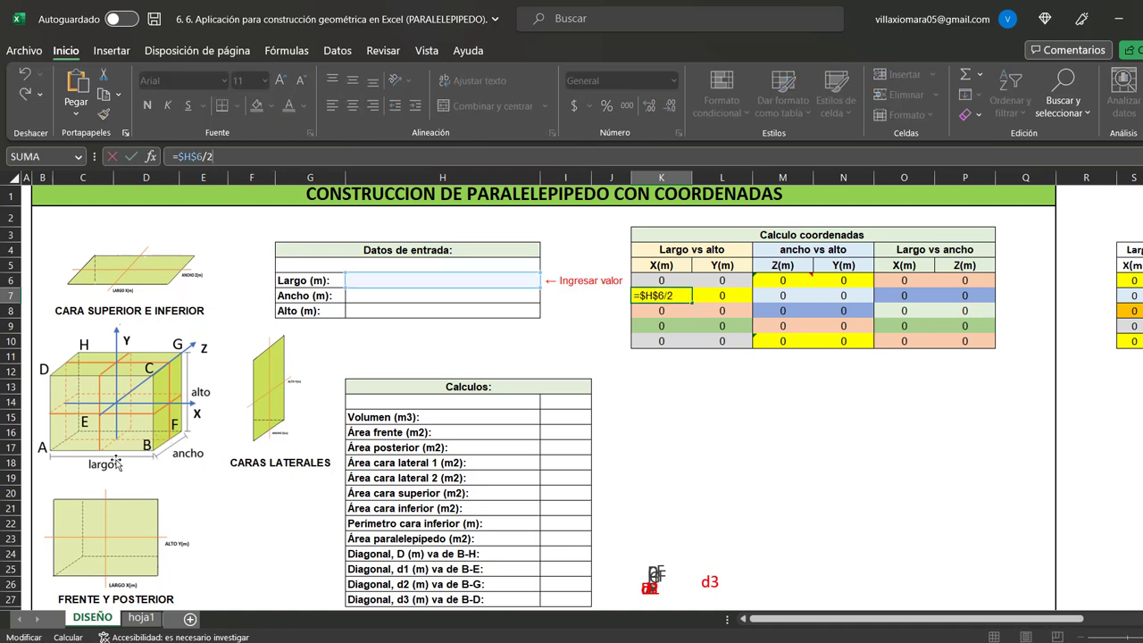
left_click(709, 300)
type("=-$H$8/2")
left_click(283, 157)
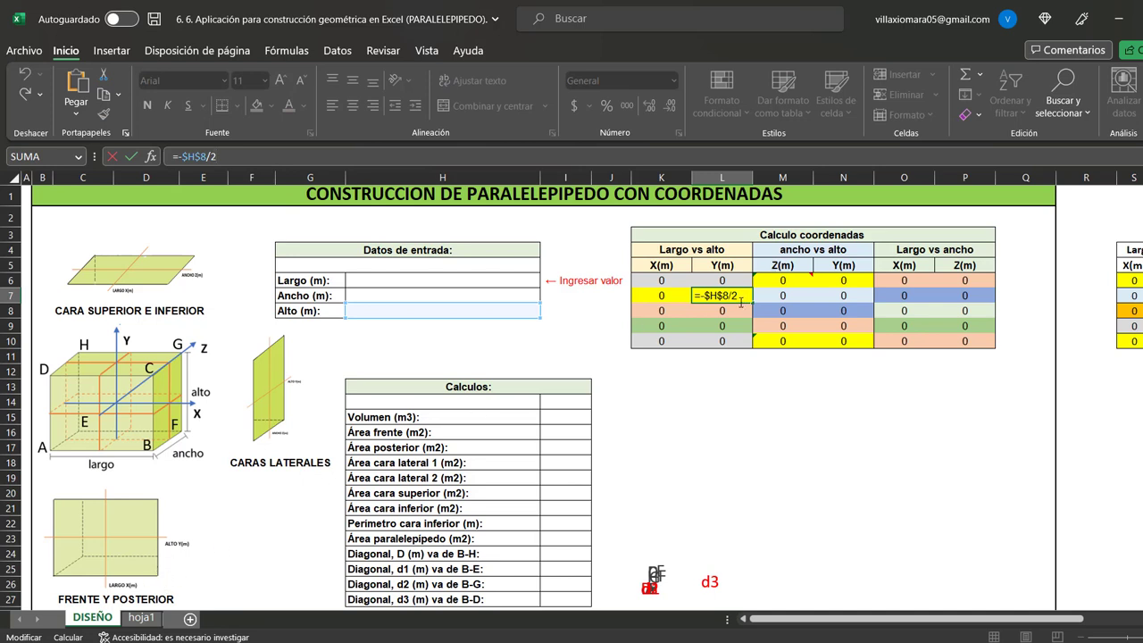
key("Return")
left_click(671, 312)
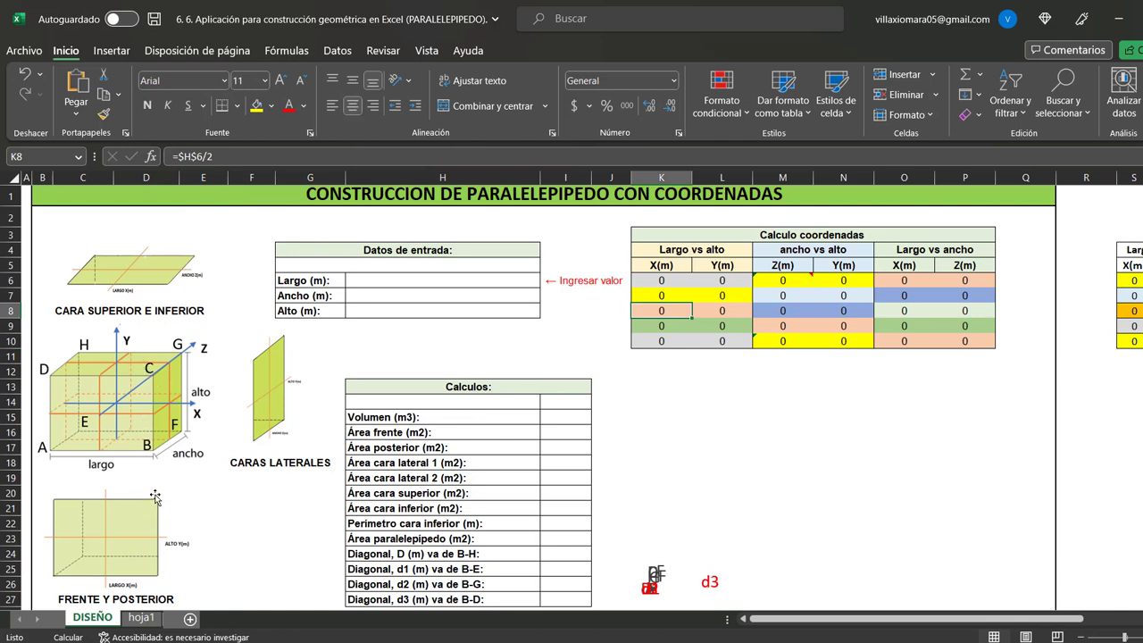
left_click(231, 154)
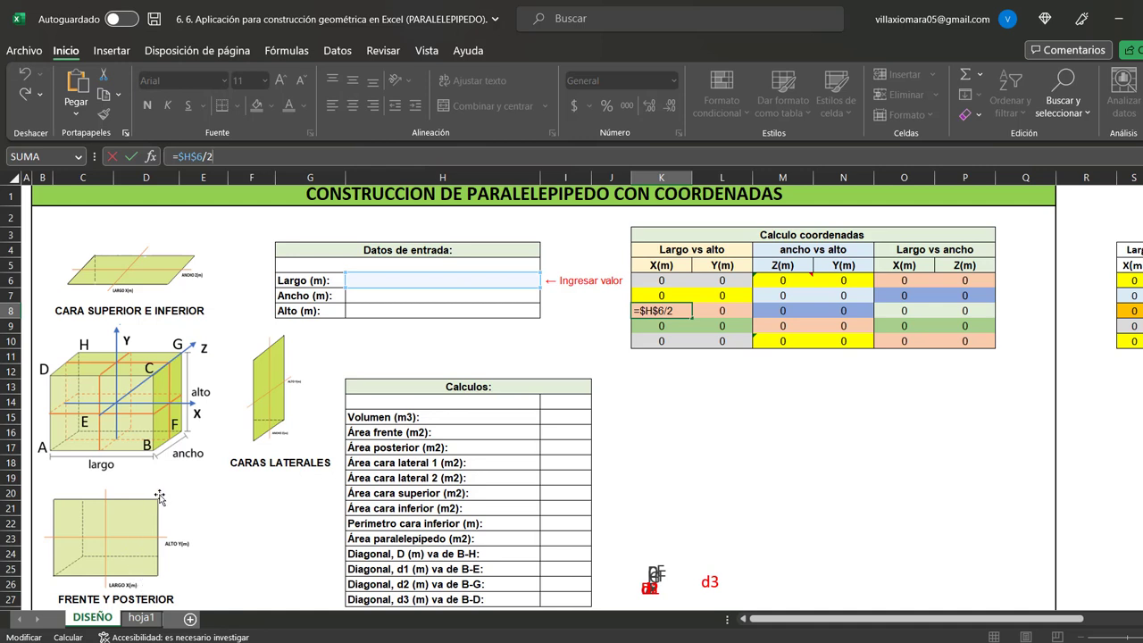
left_click(724, 311)
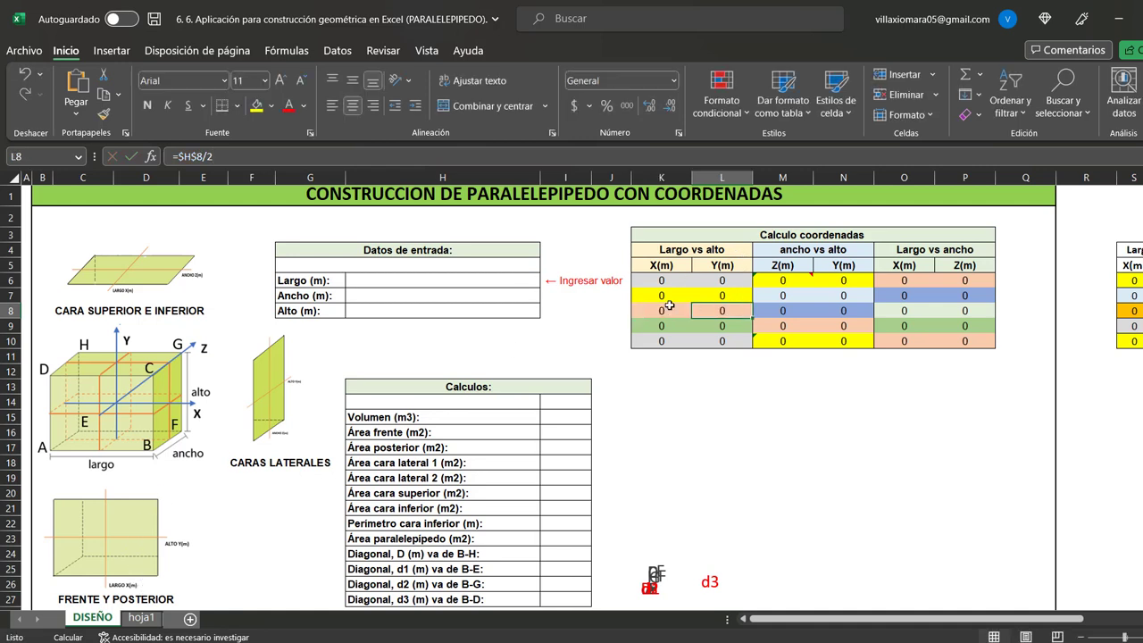
left_click(241, 162)
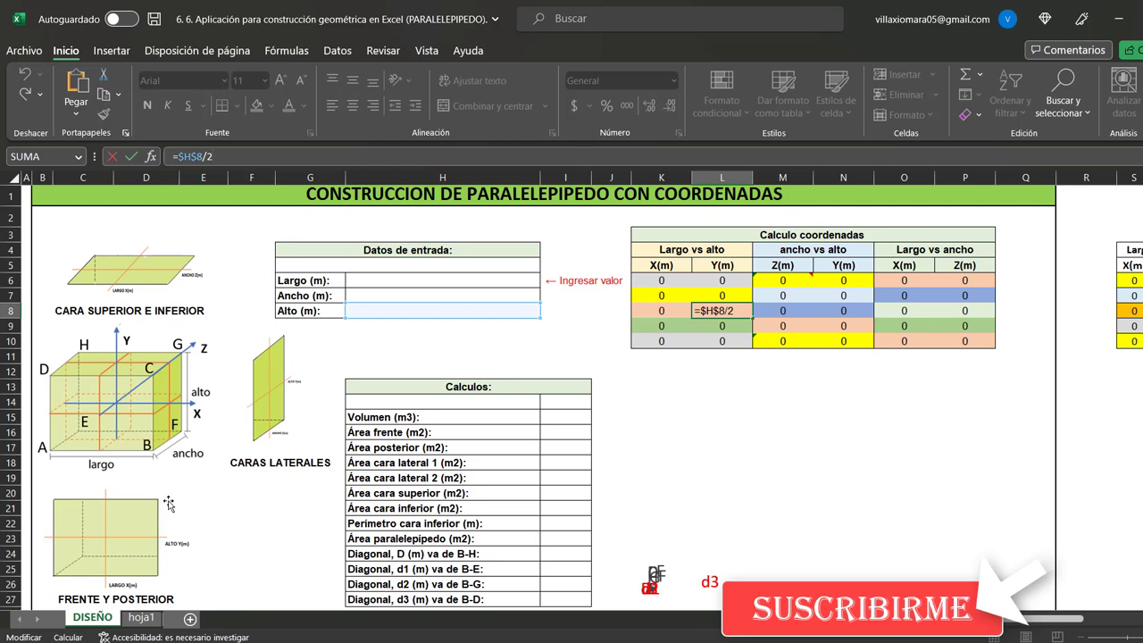
key("Escape")
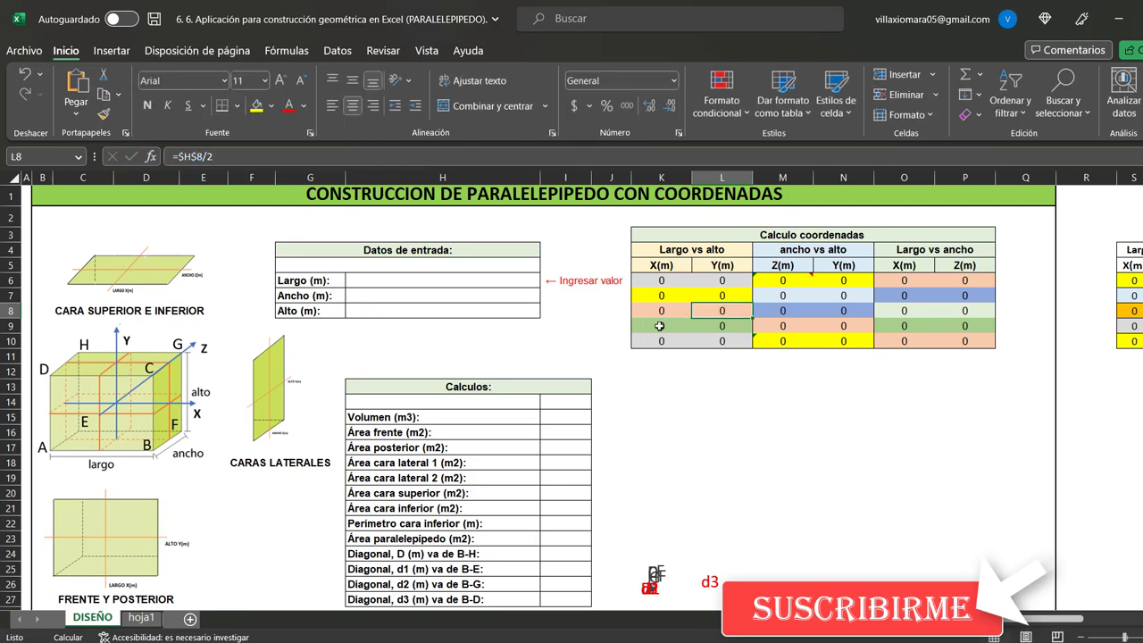
left_click(659, 326)
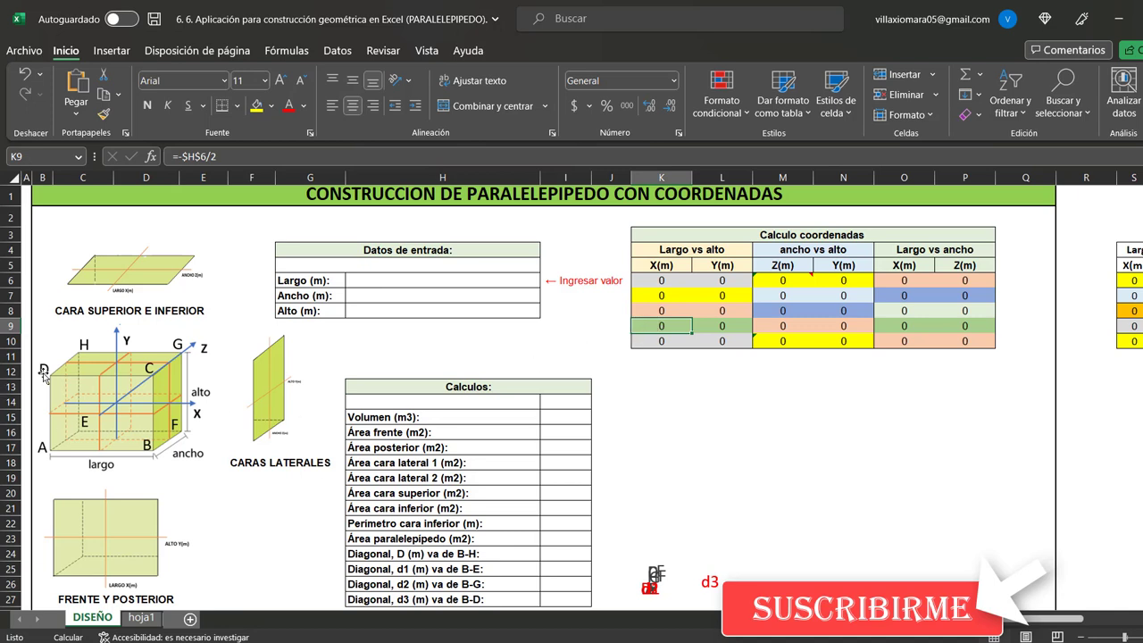
left_click(309, 157)
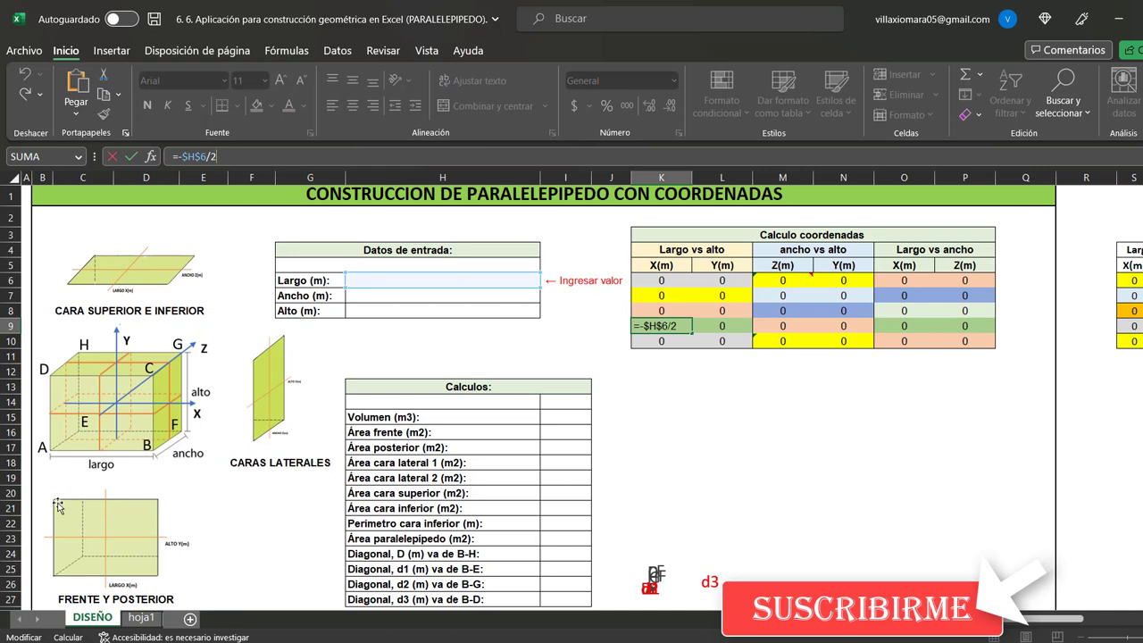
left_click(720, 325)
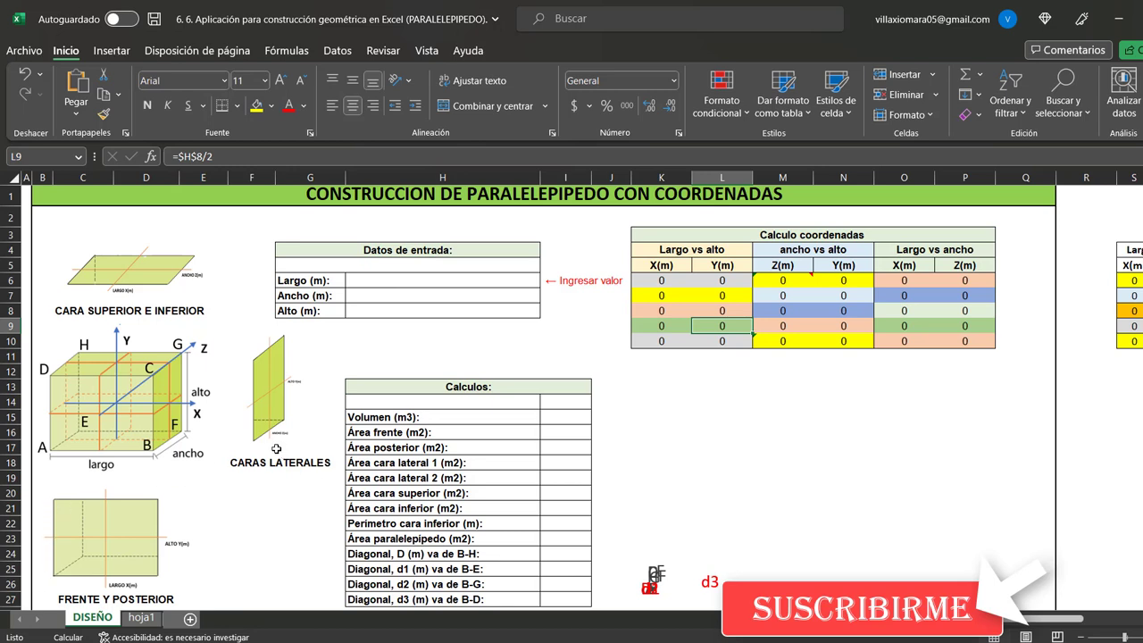
left_click(665, 340)
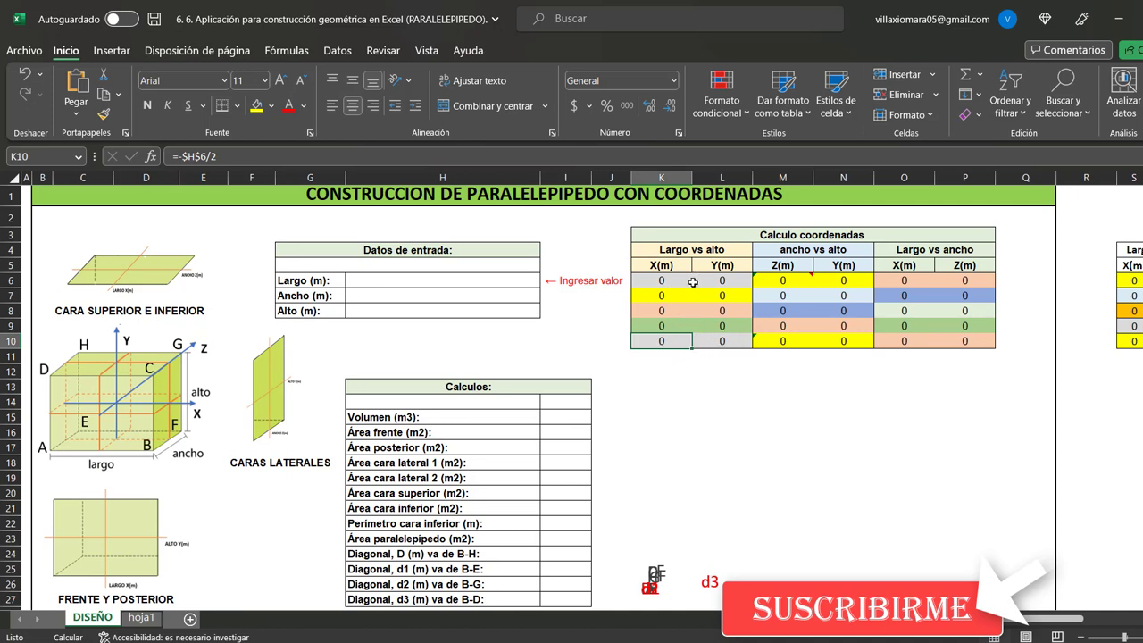
left_click_drag(693, 282, 719, 282)
key("ctrl+v")
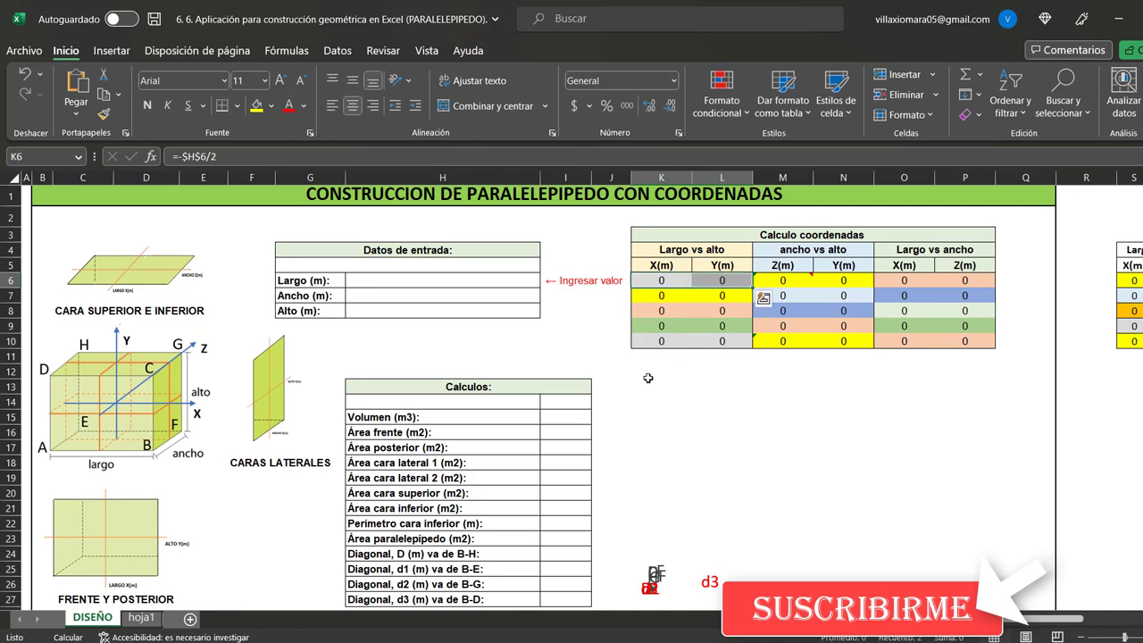
key("Escape")
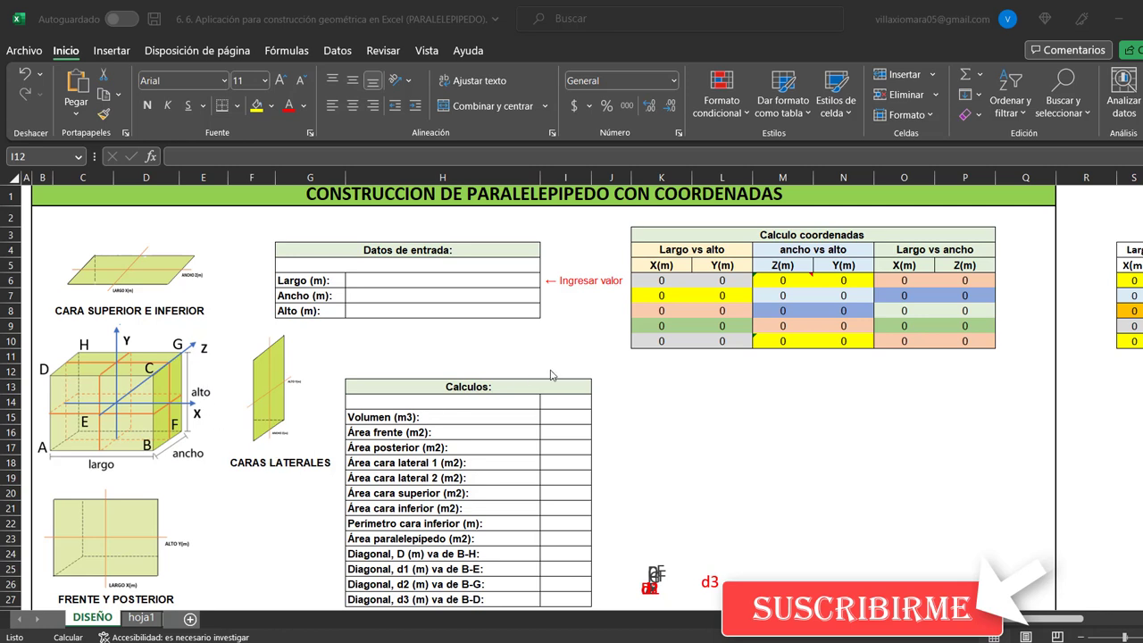
left_click(853, 250)
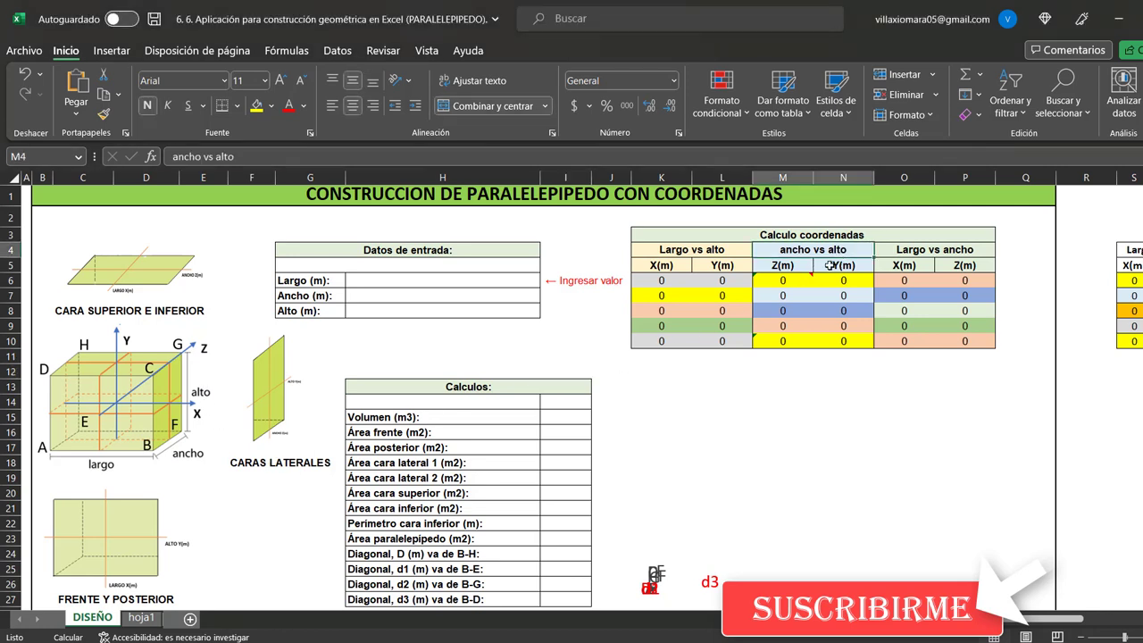
left_click(793, 268)
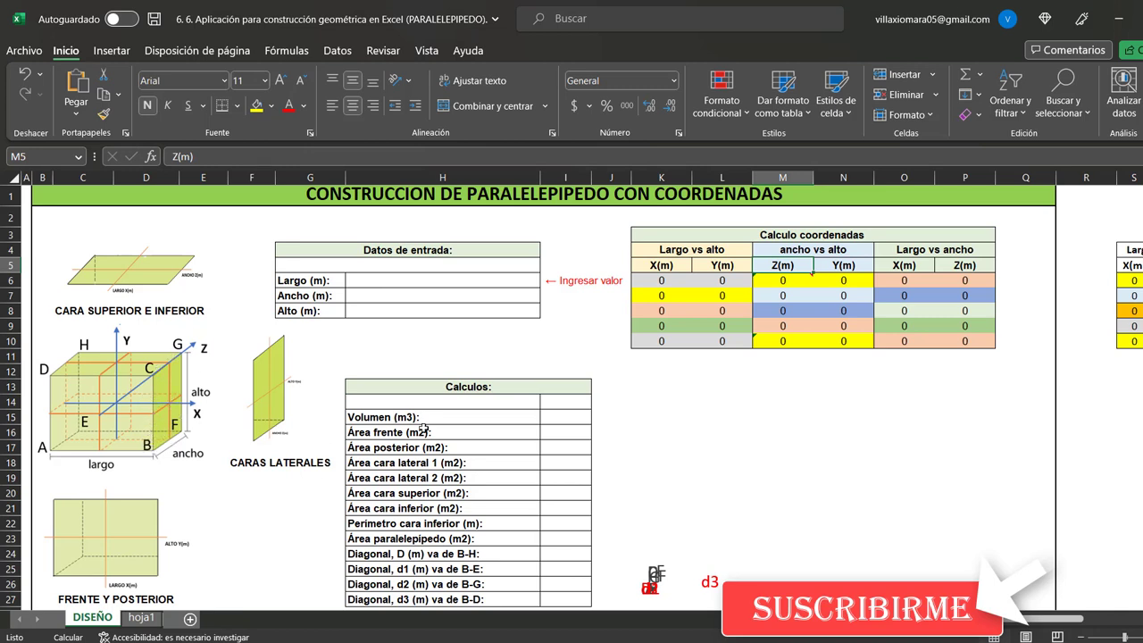
left_click(850, 265)
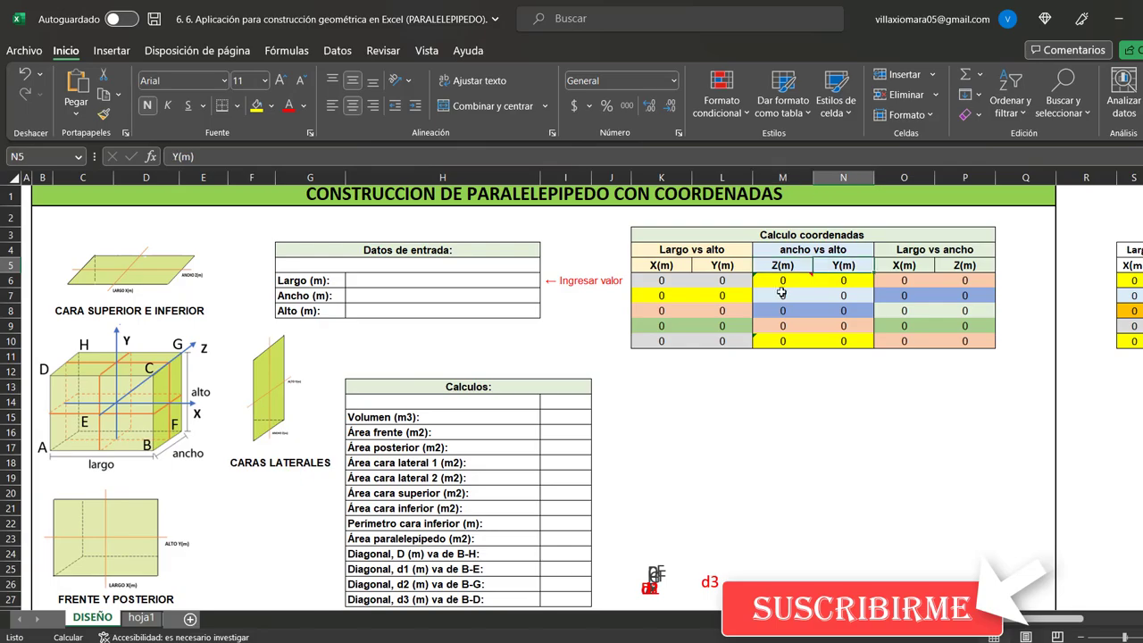
key("Down")
key("Down")
key("Down")
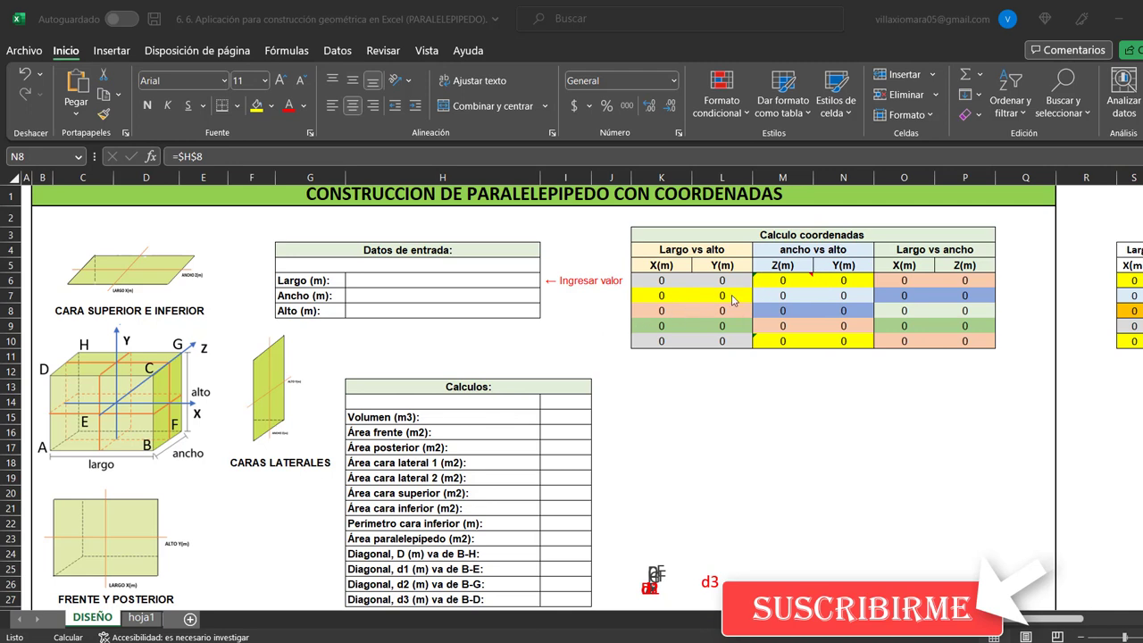
left_click(782, 296)
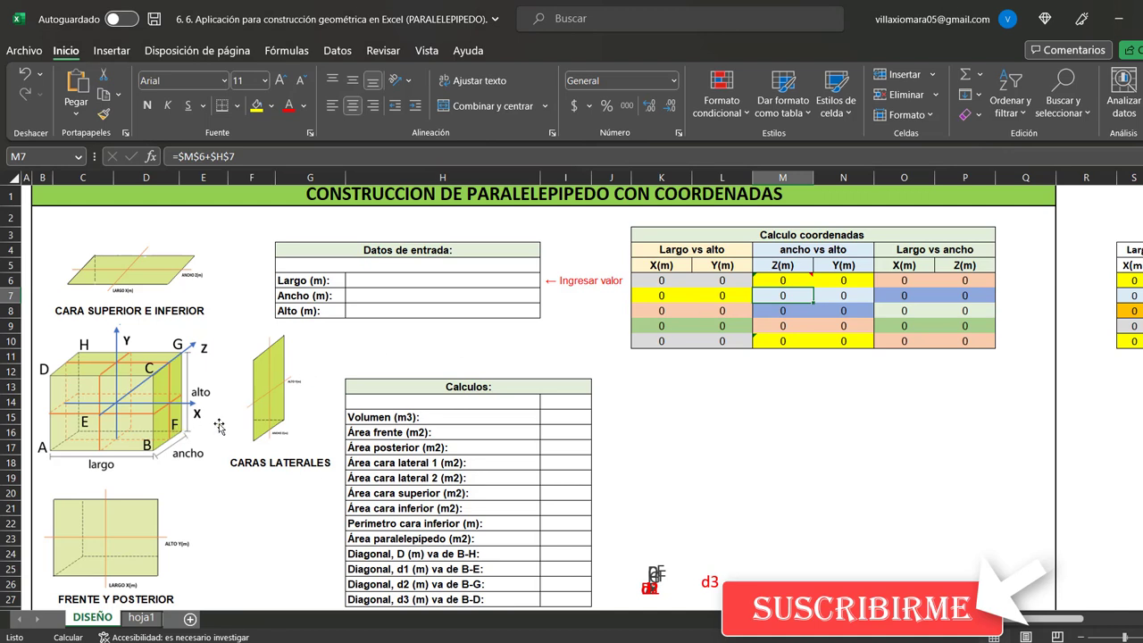
left_click(342, 152)
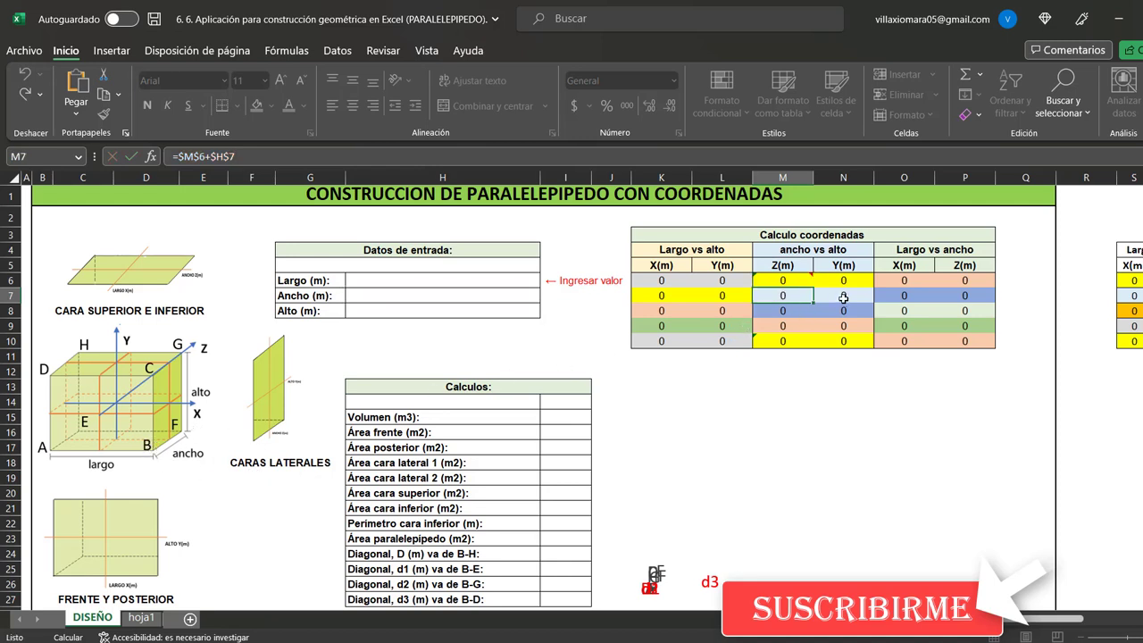
key("Tab")
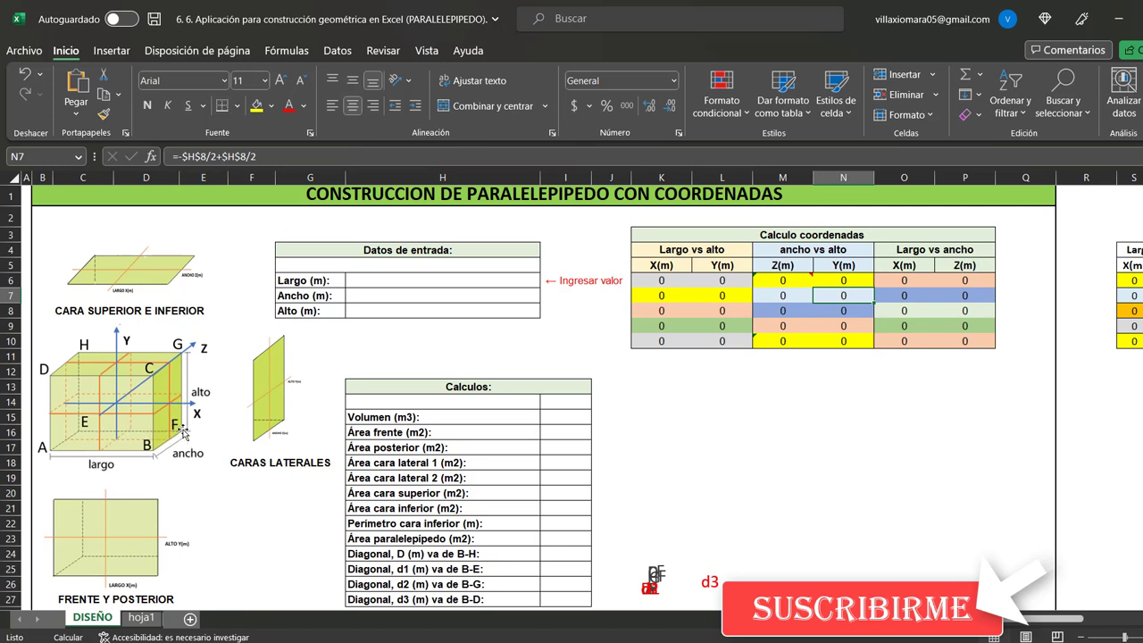
left_click(785, 310)
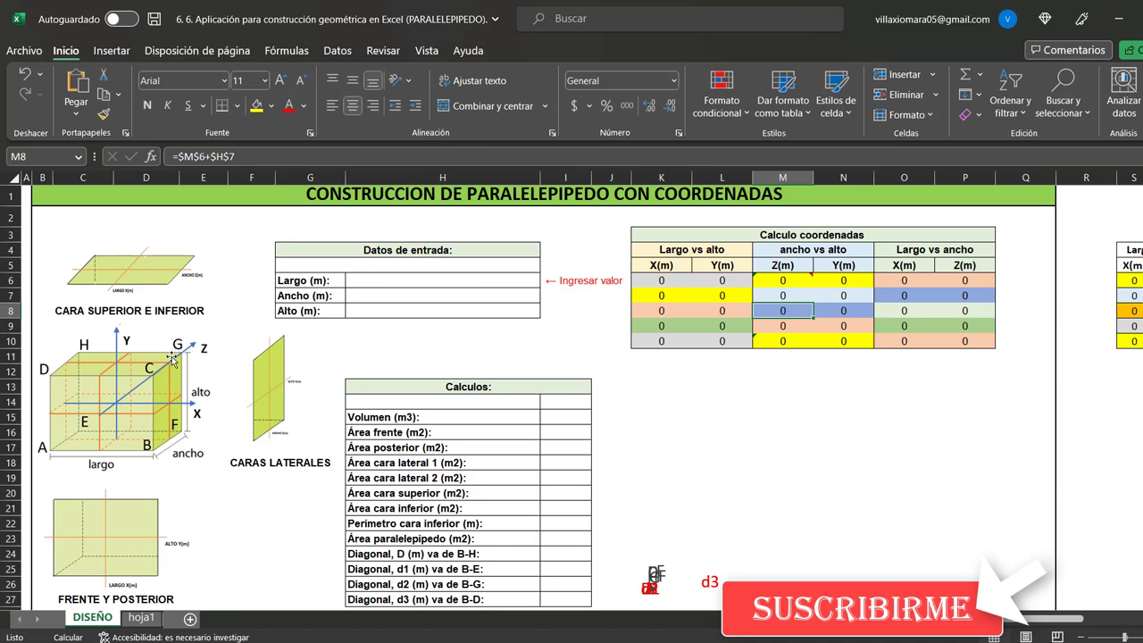
left_click(257, 157)
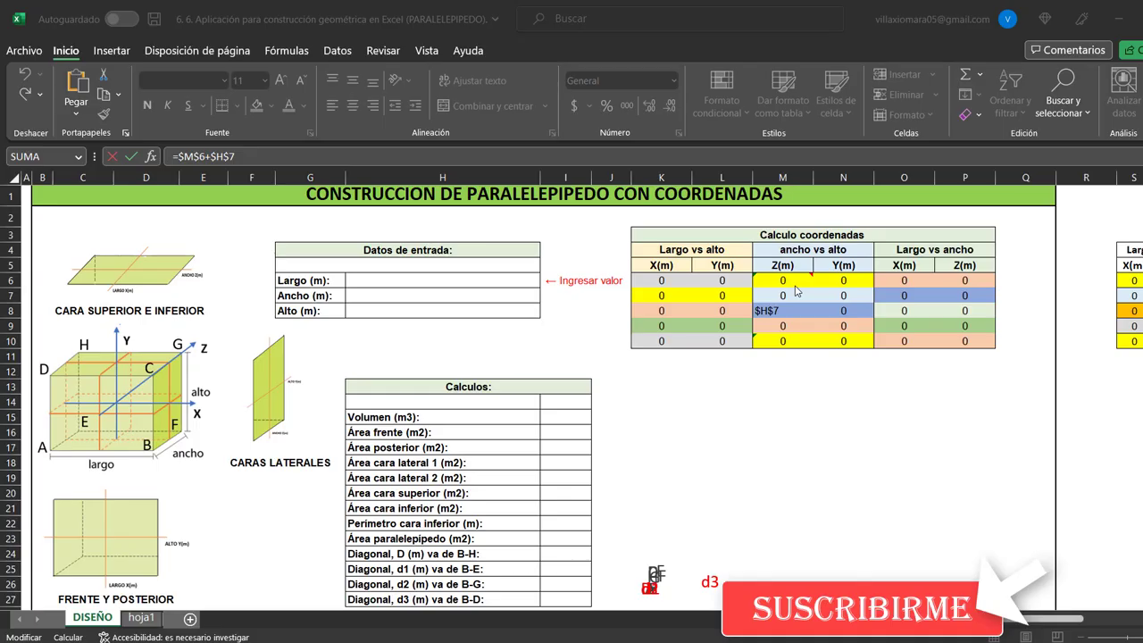
left_click(842, 313)
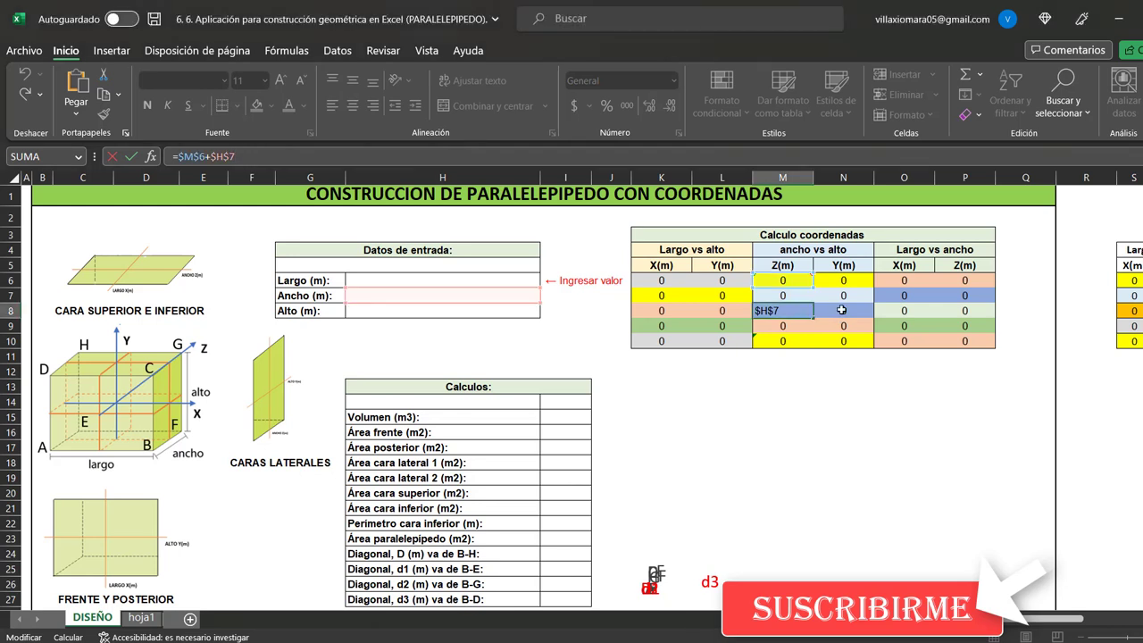
left_click(841, 310)
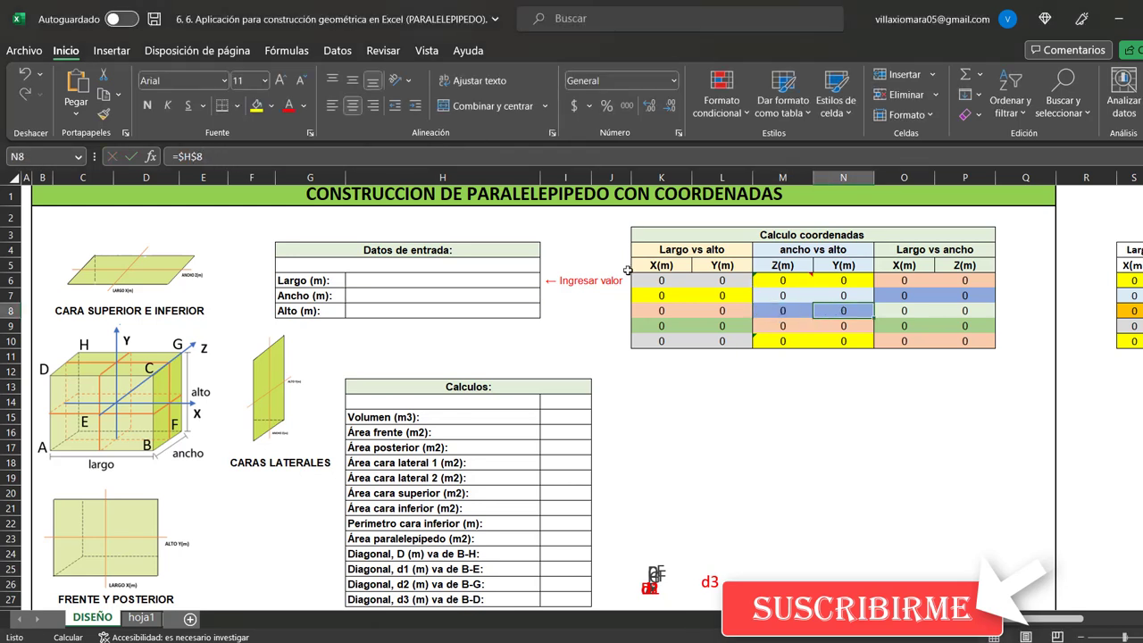
left_click(216, 157)
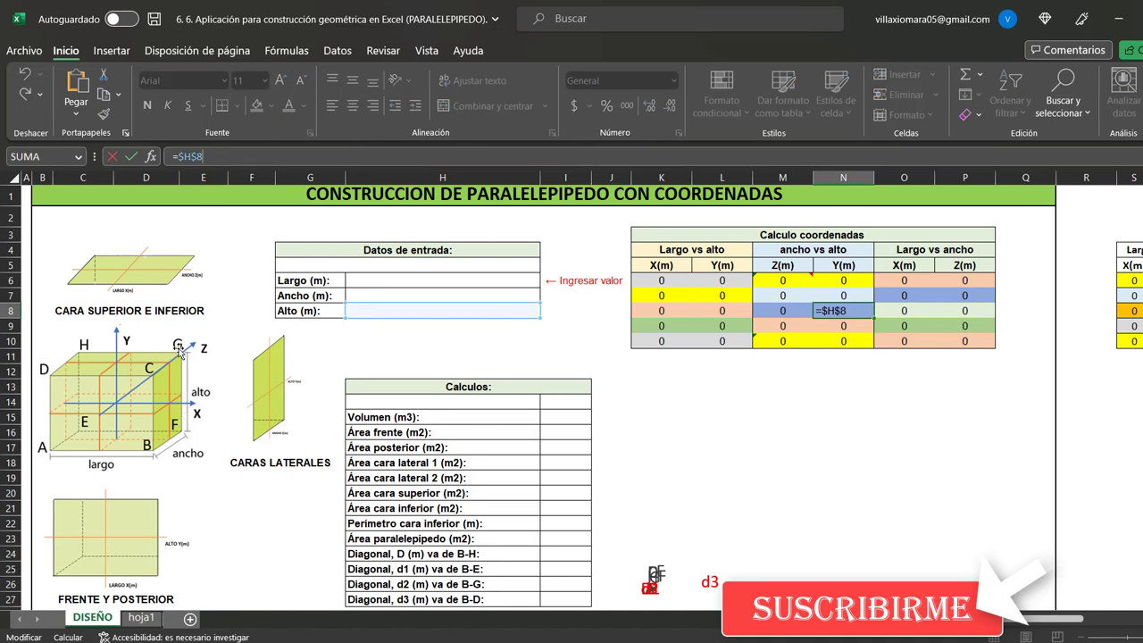
key("Escape")
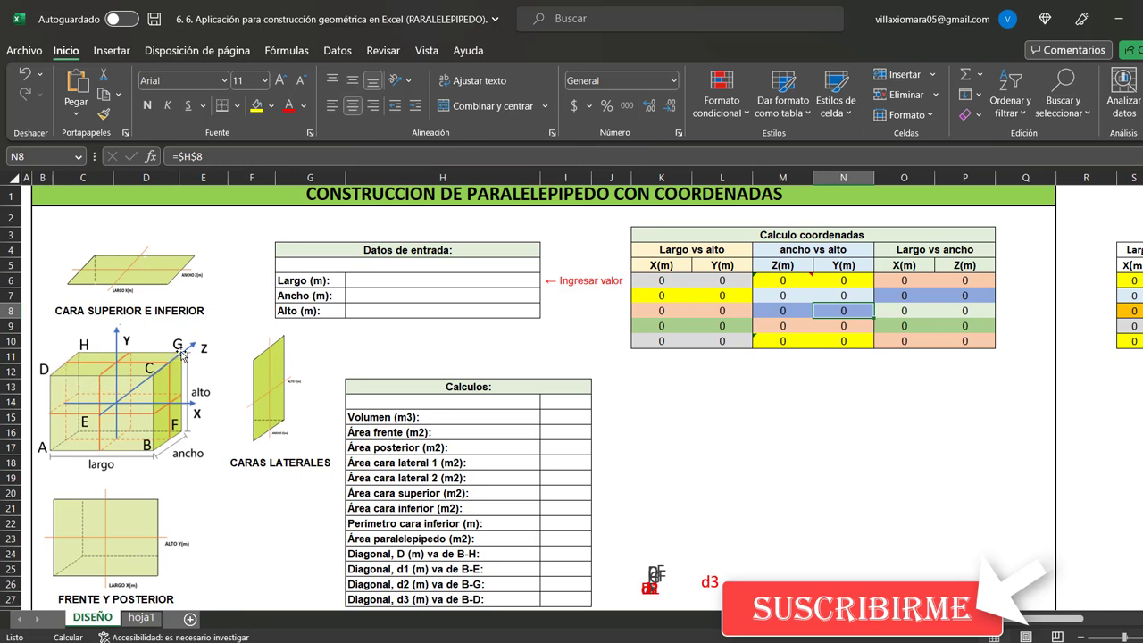
left_click(915, 249)
left_click(914, 264)
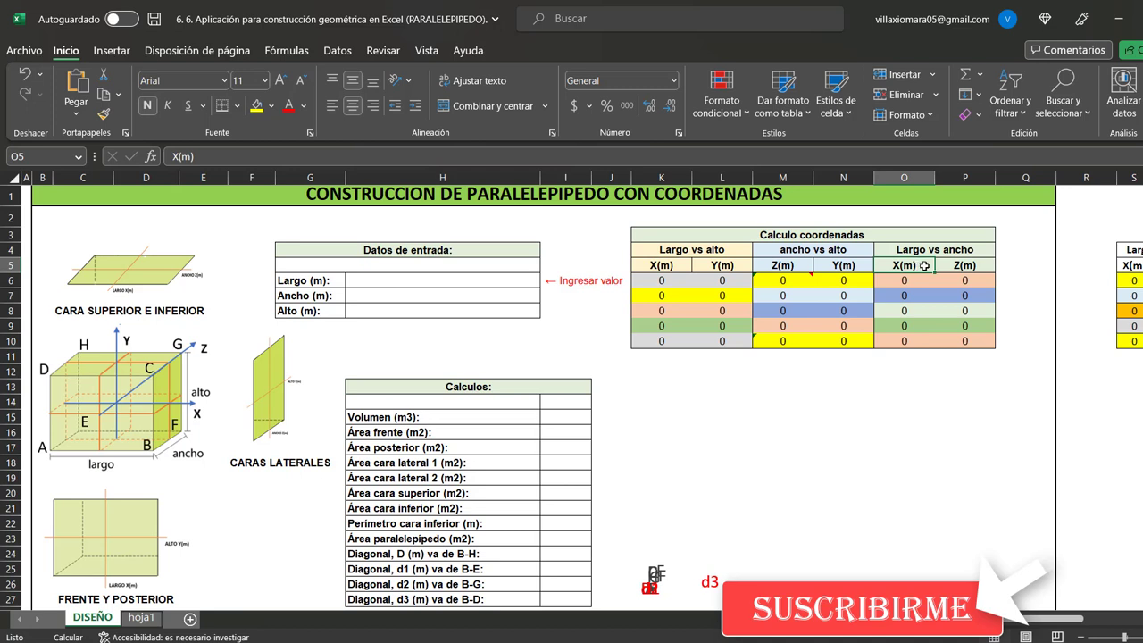
left_click(969, 265)
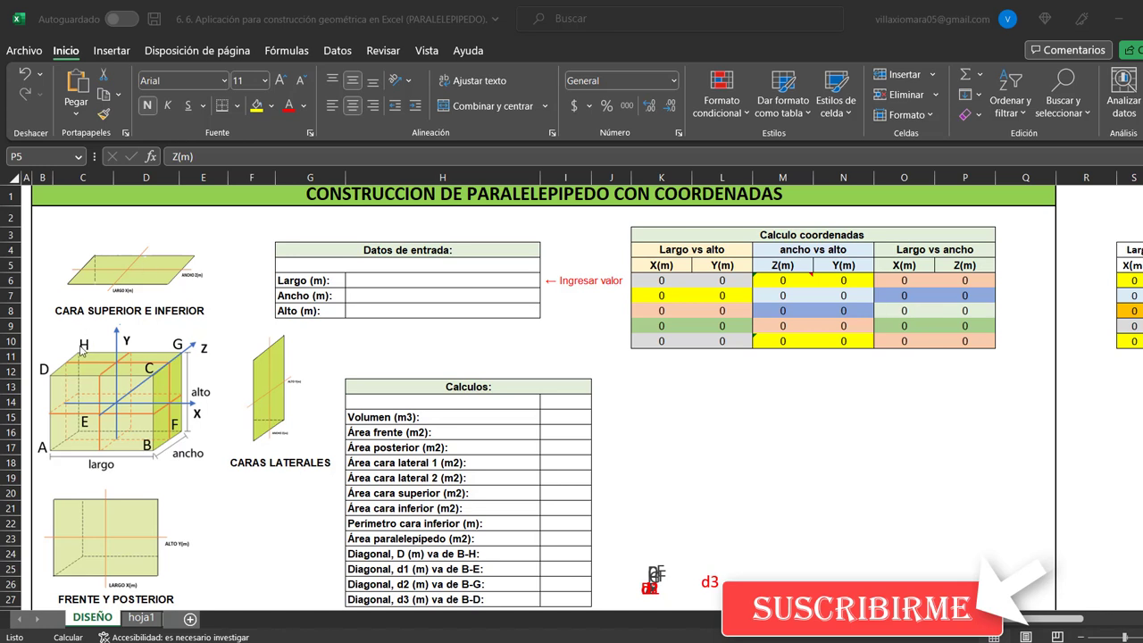
left_click(904, 312)
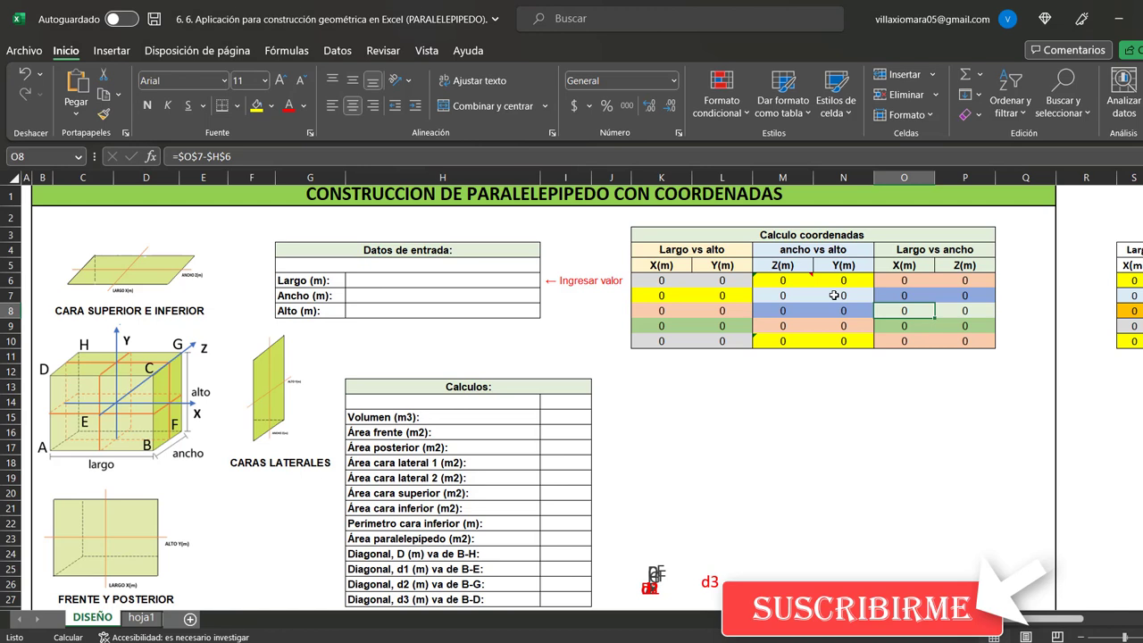
left_click(229, 157)
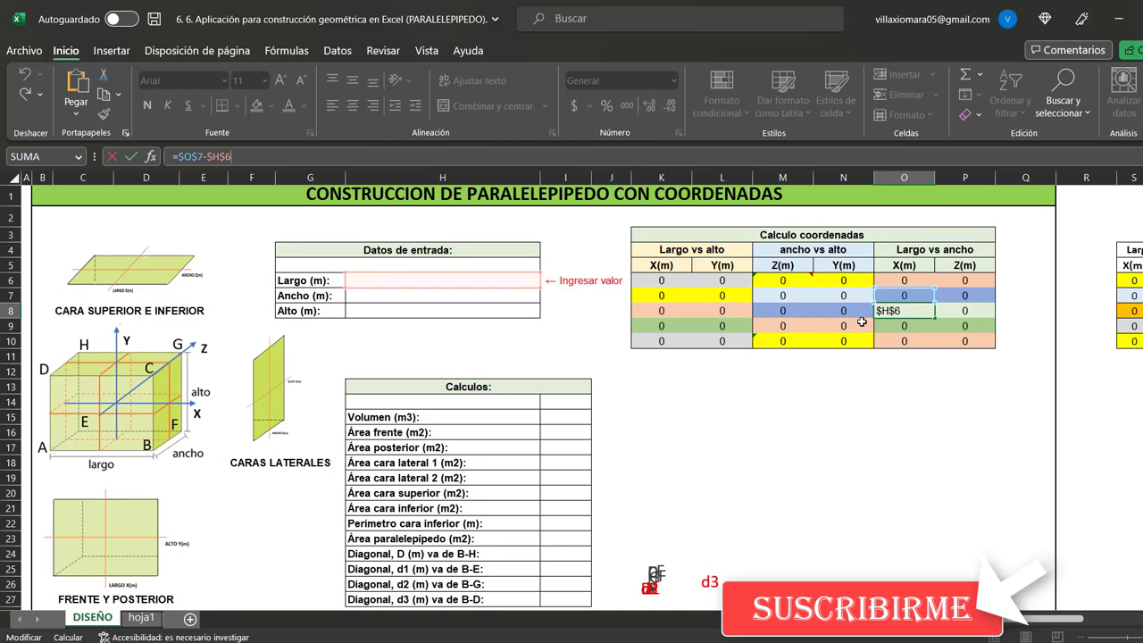
left_click(955, 309)
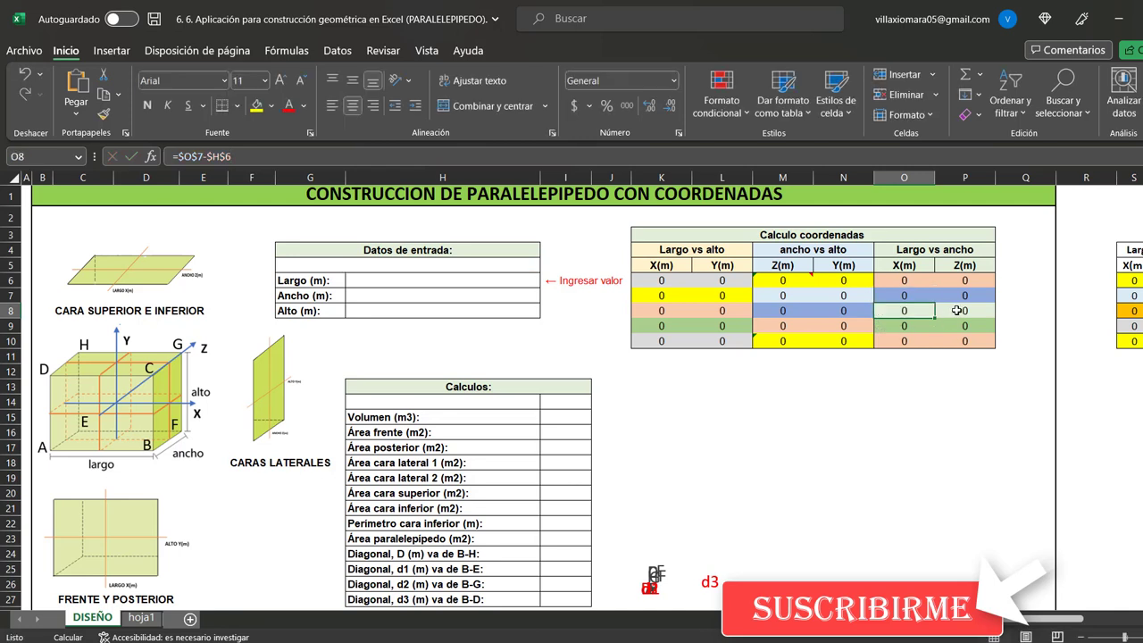
key("F2")
type("=$P$7")
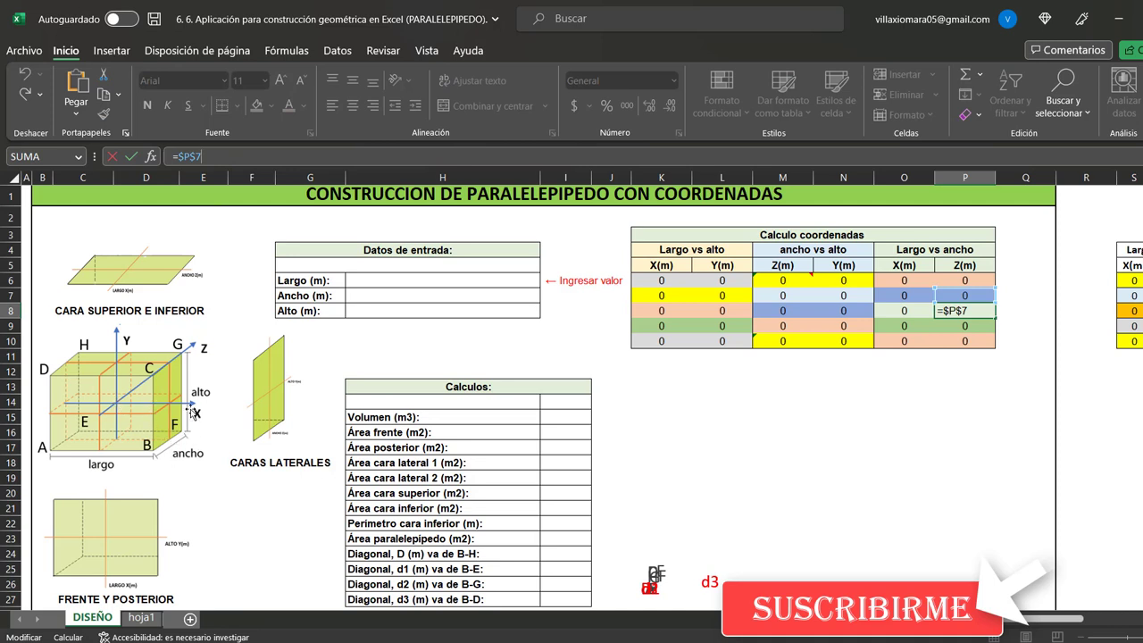
key("Return")
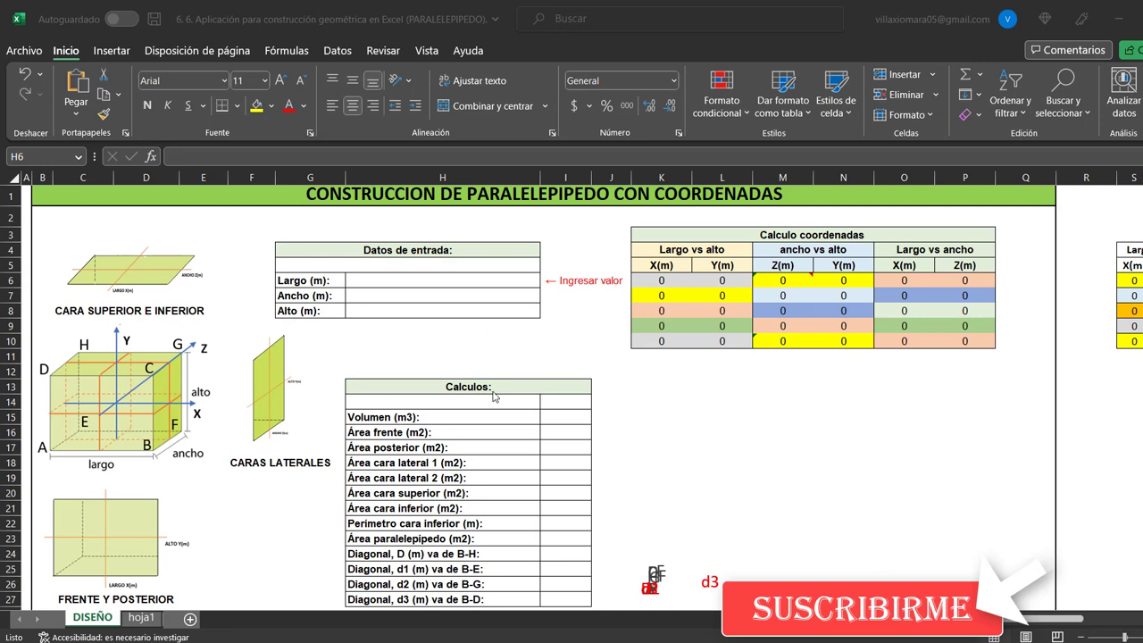
- Review the volume formula in I15 and the front face area formula in I16
key("alt+Tab")
left_click(442, 418)
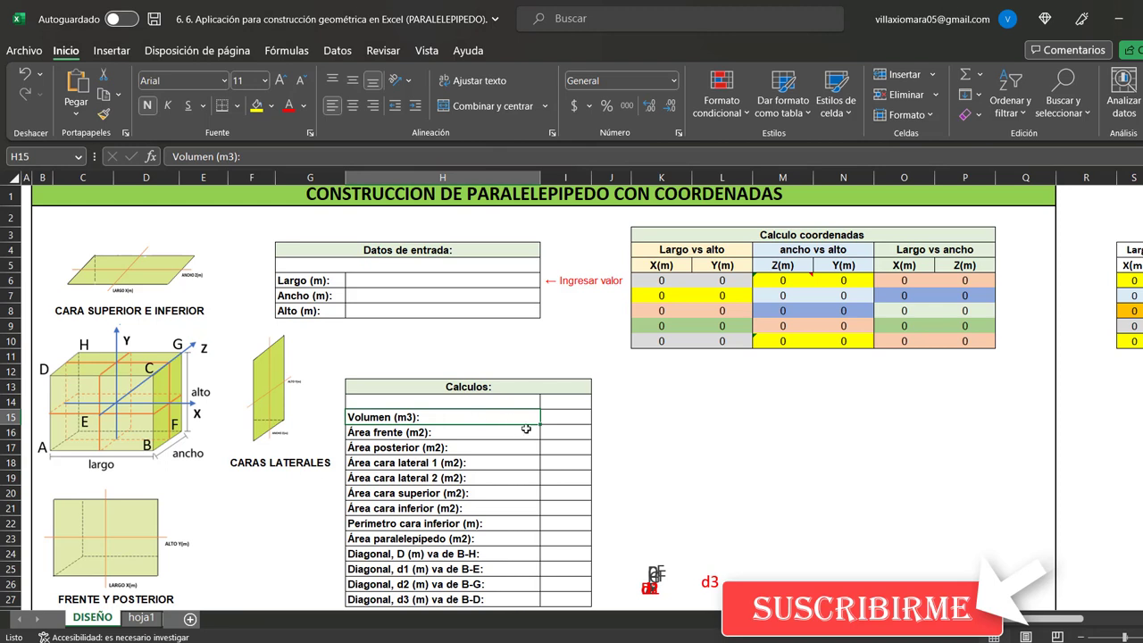
left_click(564, 421)
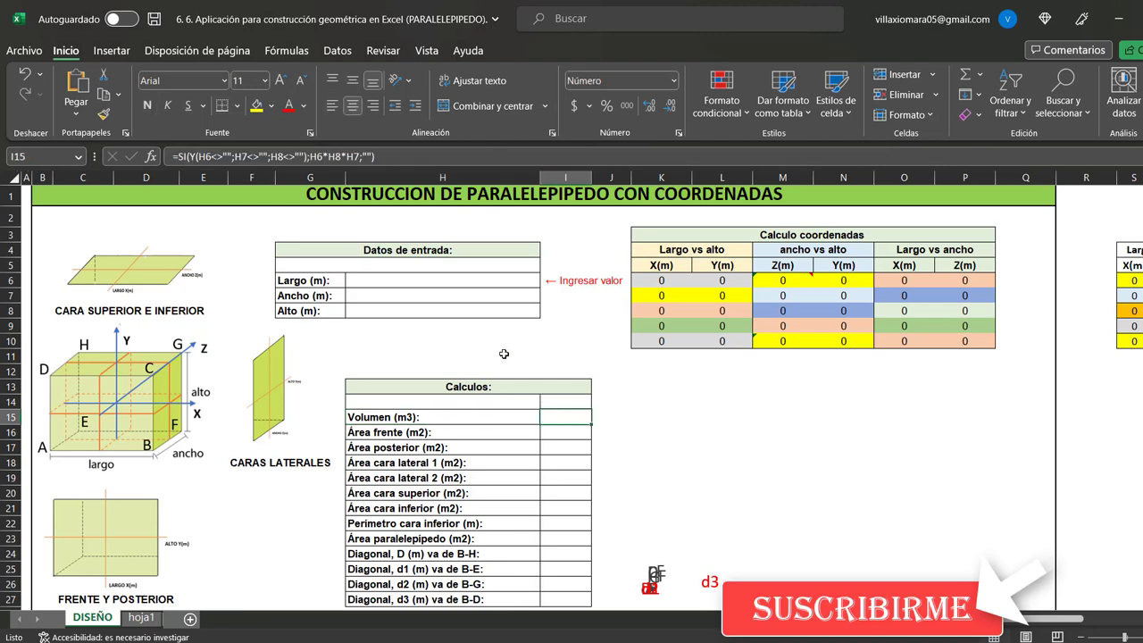
left_click(348, 157)
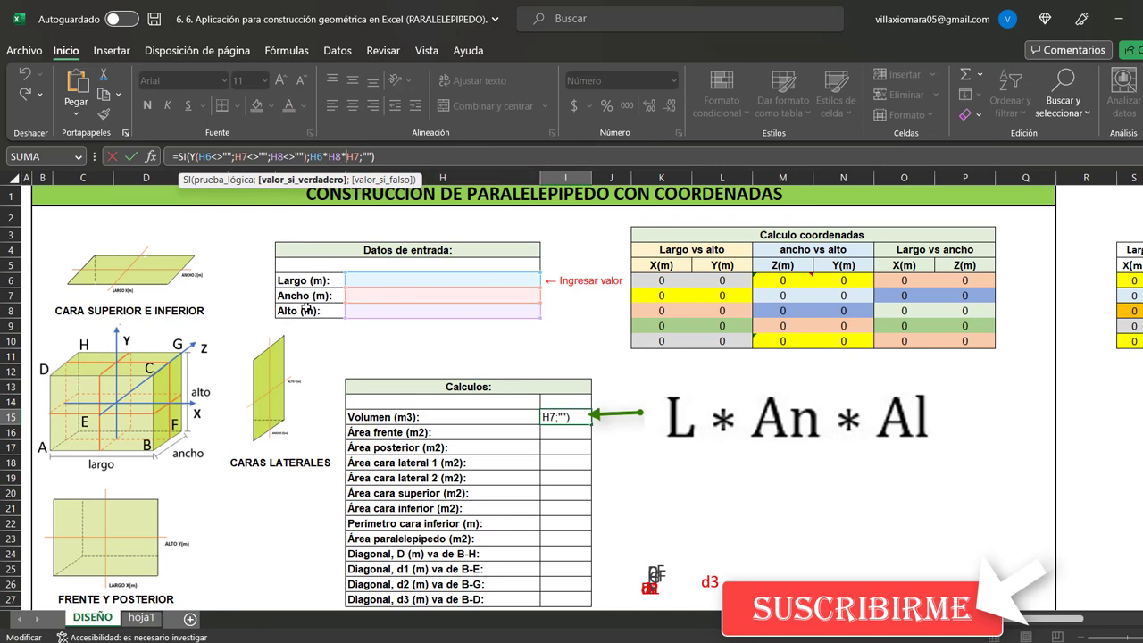
key("Escape")
left_click(568, 434)
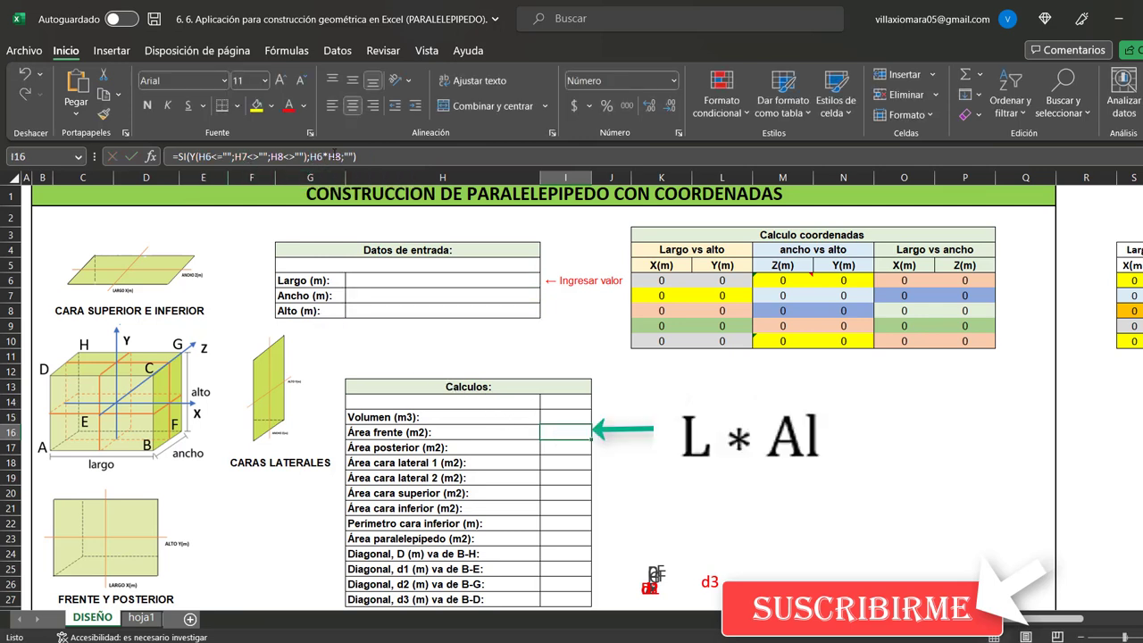
left_click(334, 156)
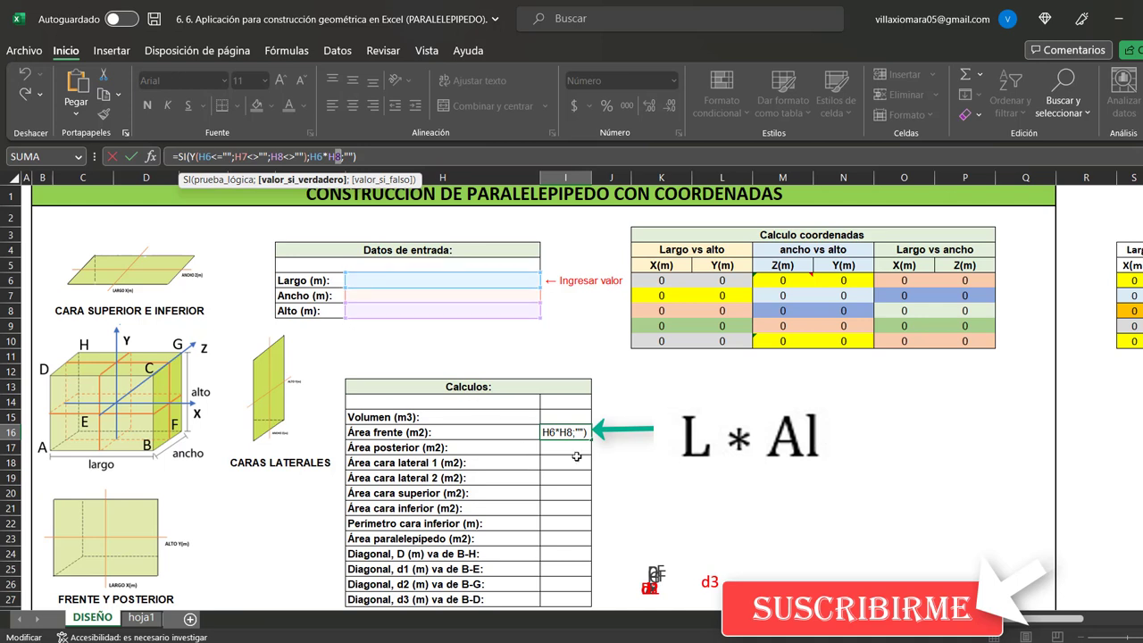
key("Return")
- Review the back and side face area formulas in I17–I19, including the H7*H8 product
left_click(386, 160)
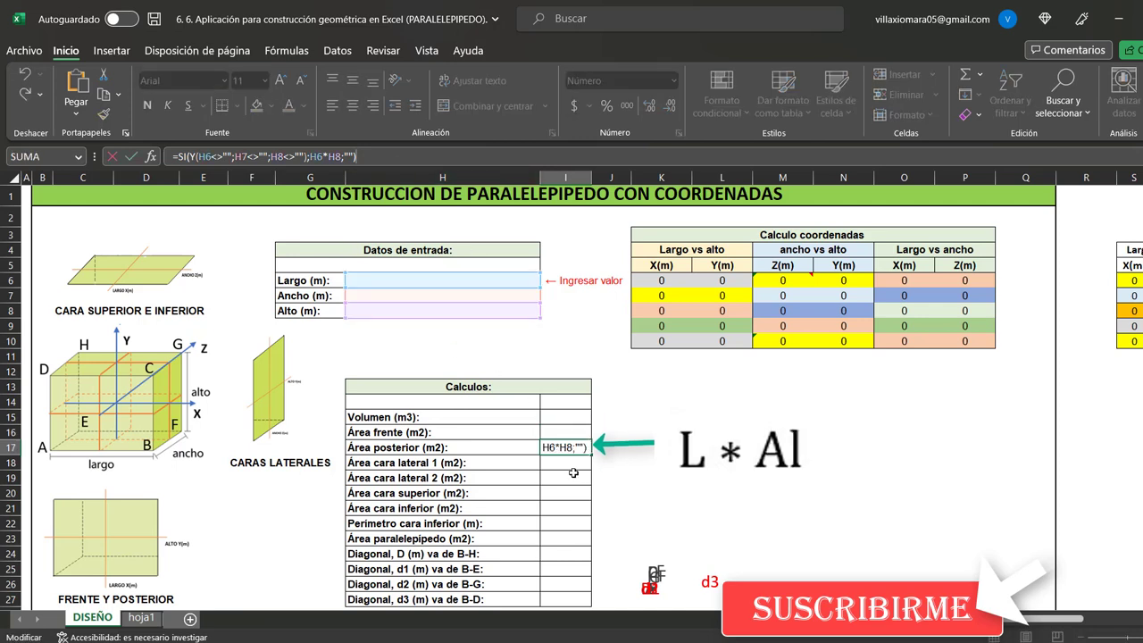
key("Escape")
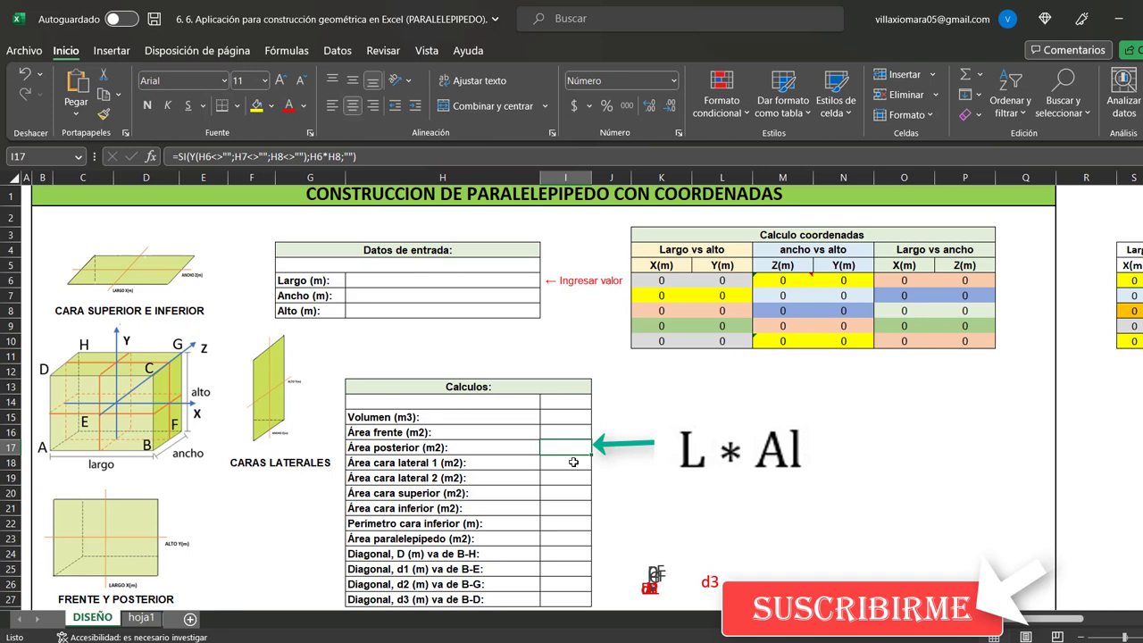
left_click(573, 461)
left_click(374, 158)
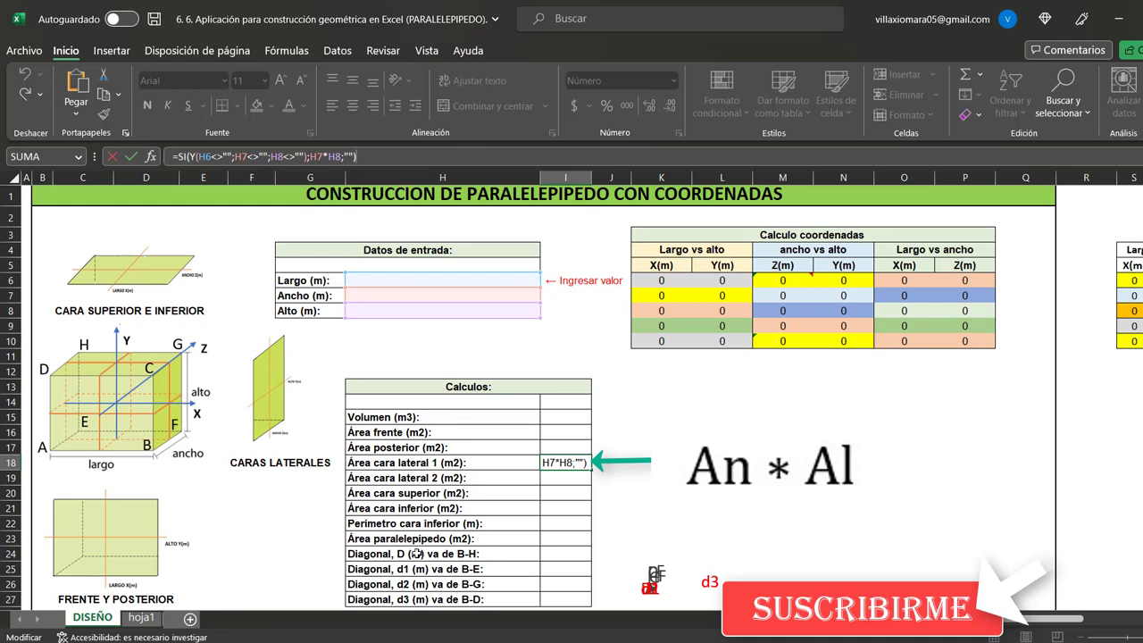
left_click(569, 480)
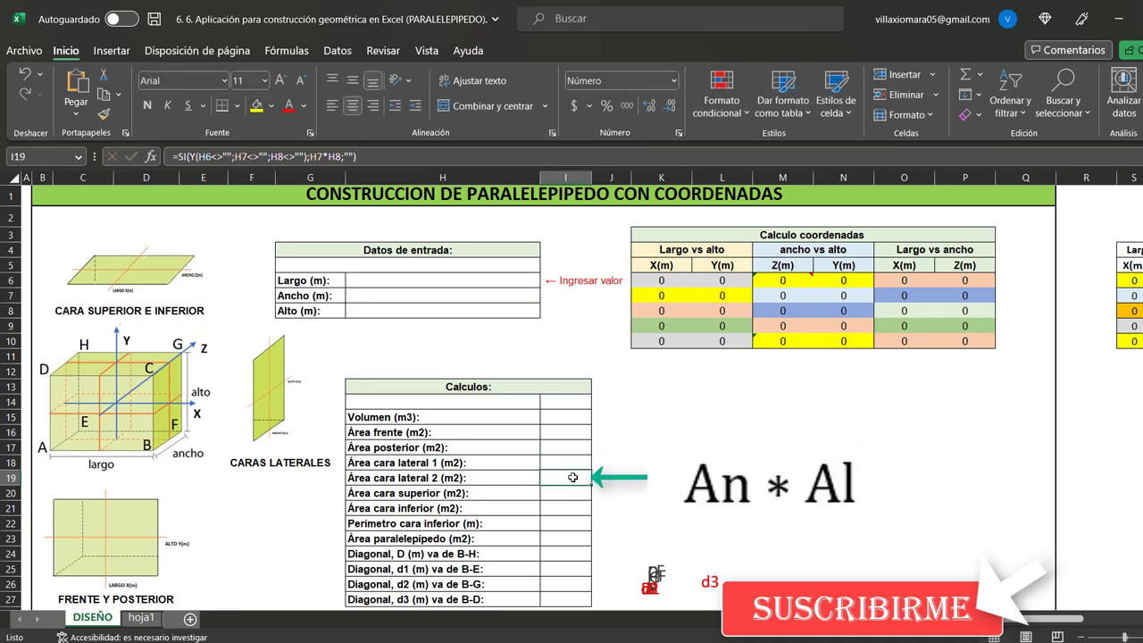
left_click(369, 162)
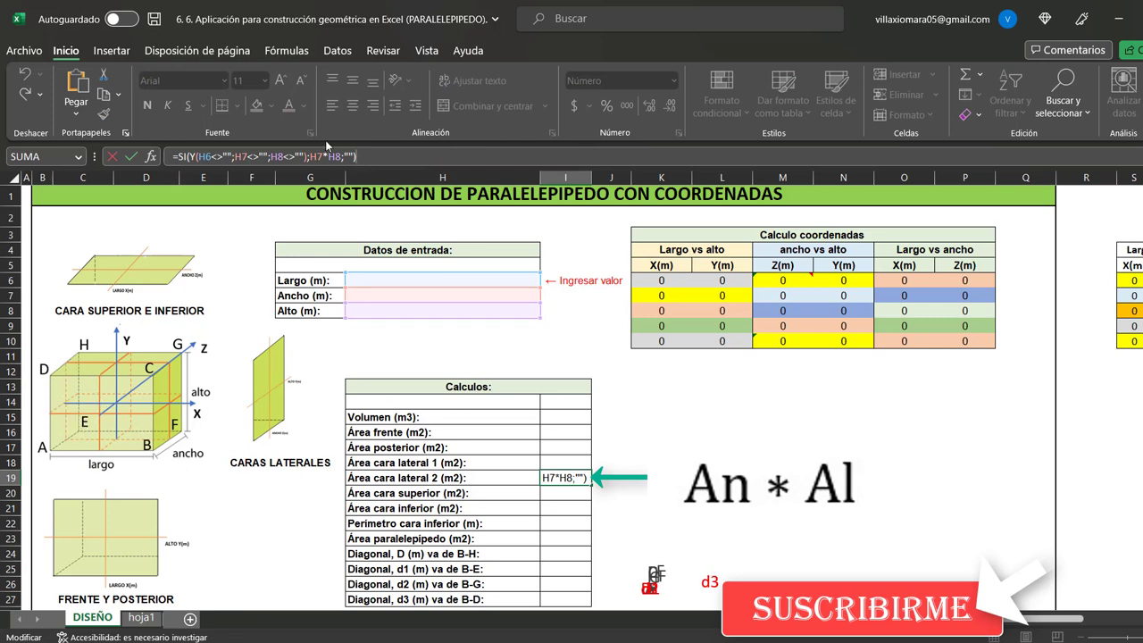
left_click_drag(313, 156, 333, 156)
key("Escape")
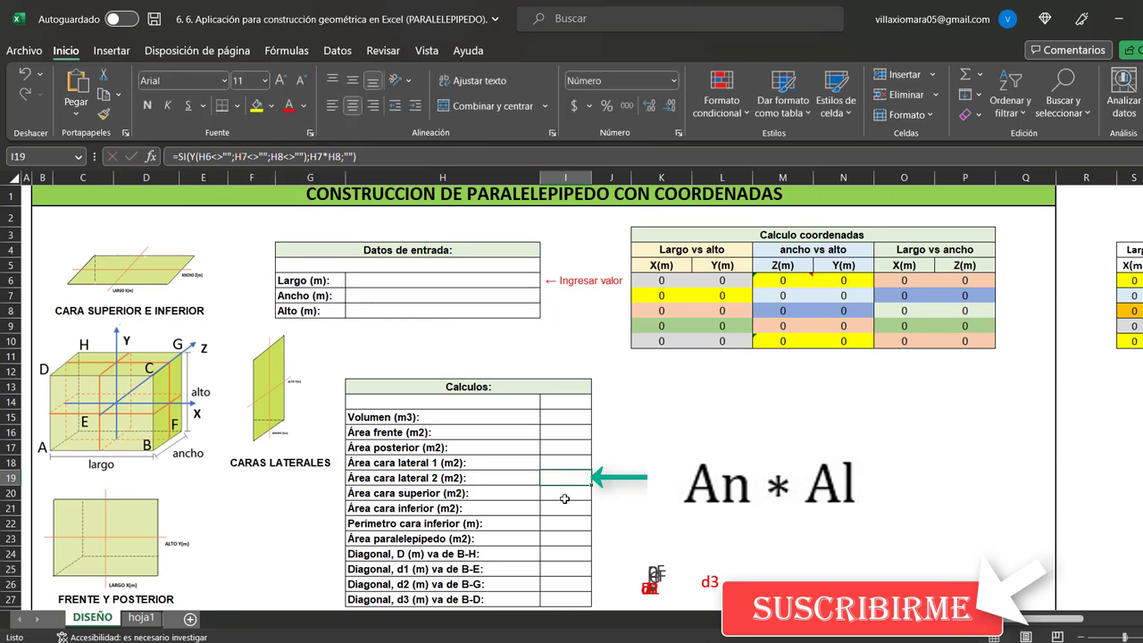
- Check the top and bottom face area formulas in I20 and I21 use H6*H7
left_click(564, 496)
left_click(329, 158)
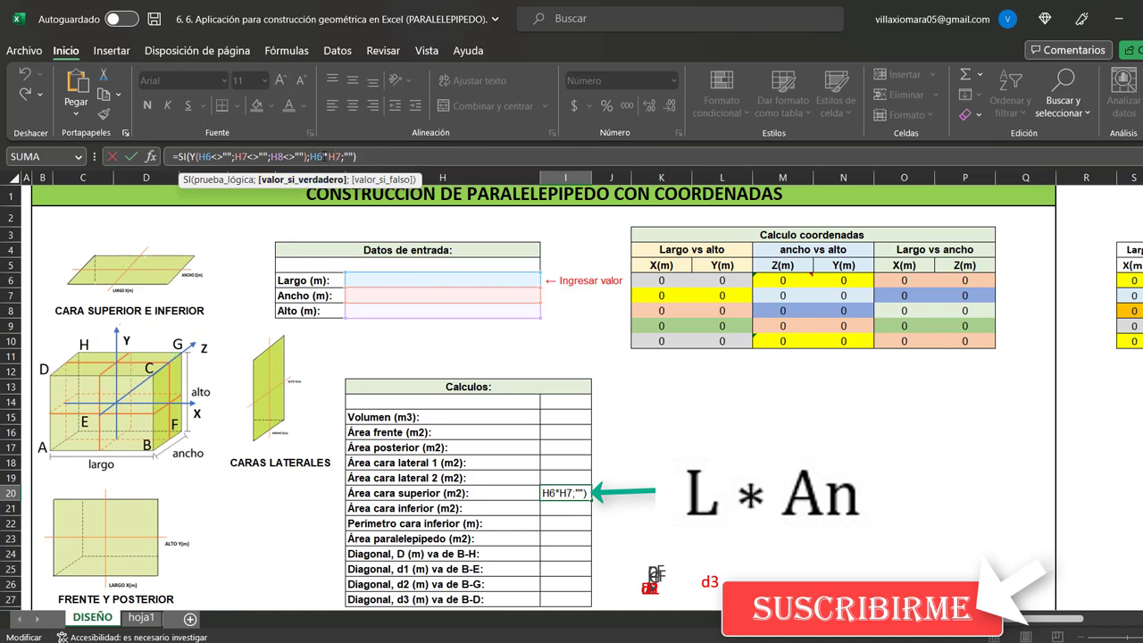
left_click_drag(310, 157, 342, 157)
key("Return")
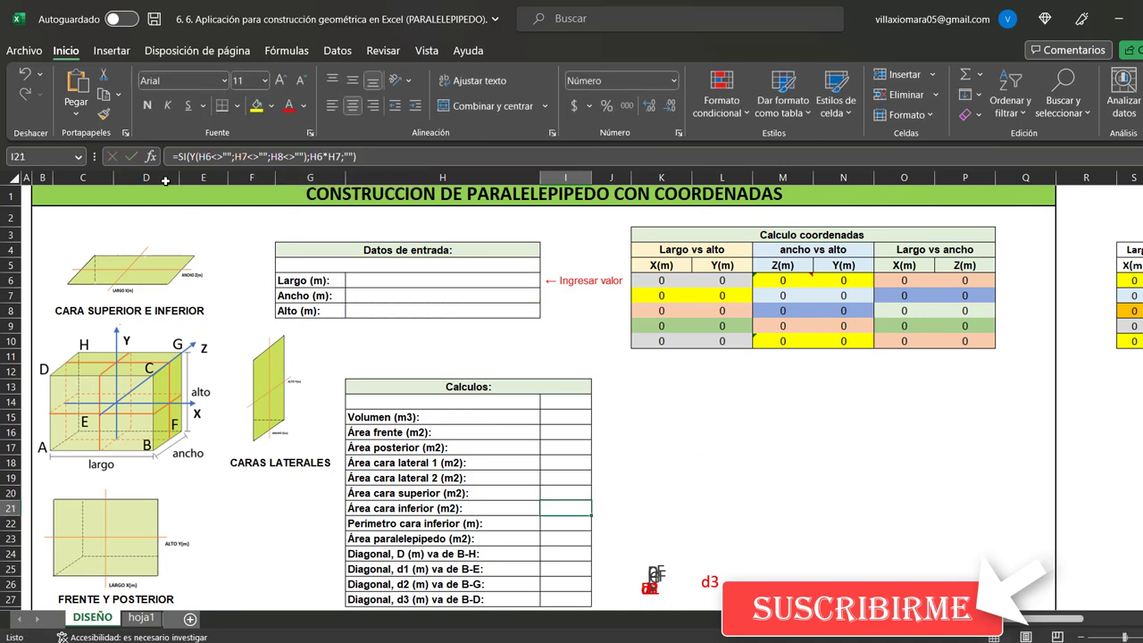
left_click(328, 157)
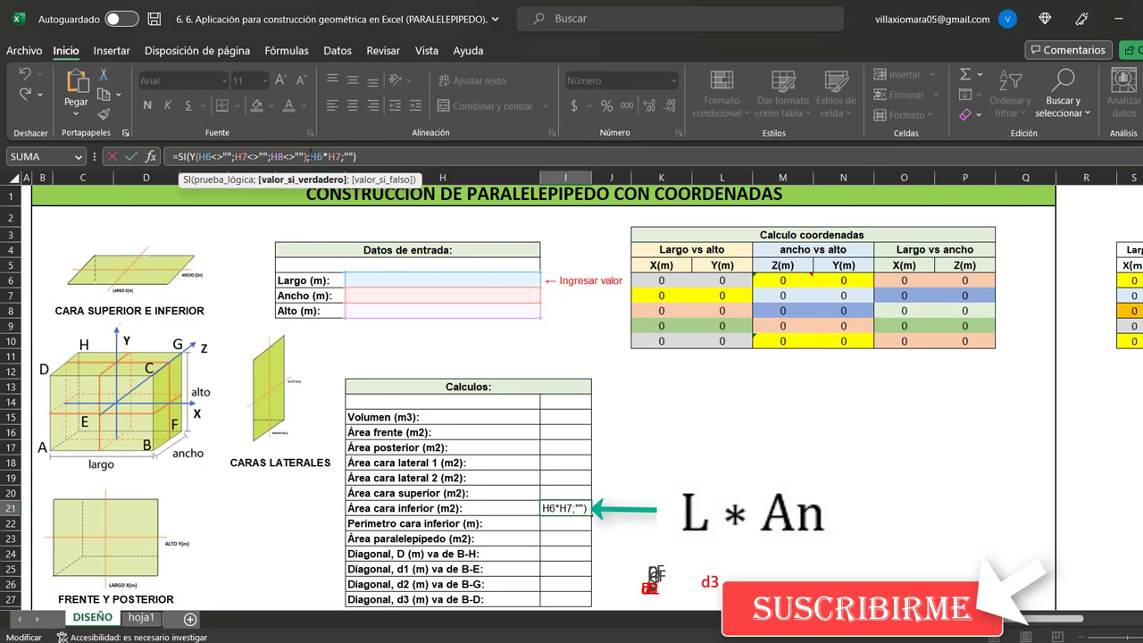
left_click_drag(309, 156, 338, 157)
key("Escape")
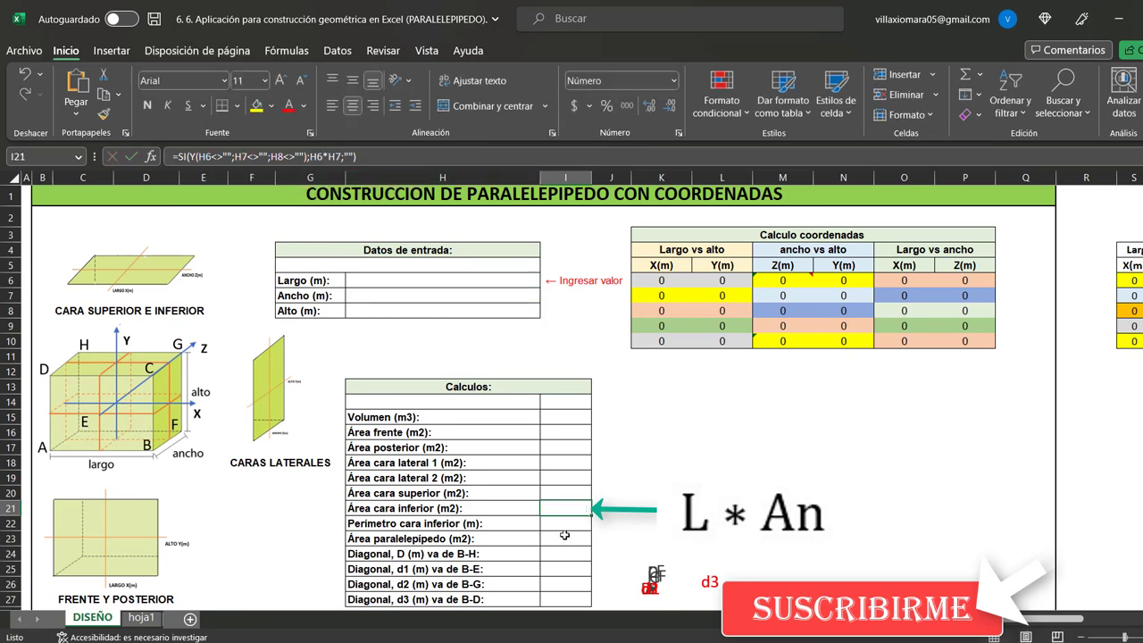
left_click(567, 524)
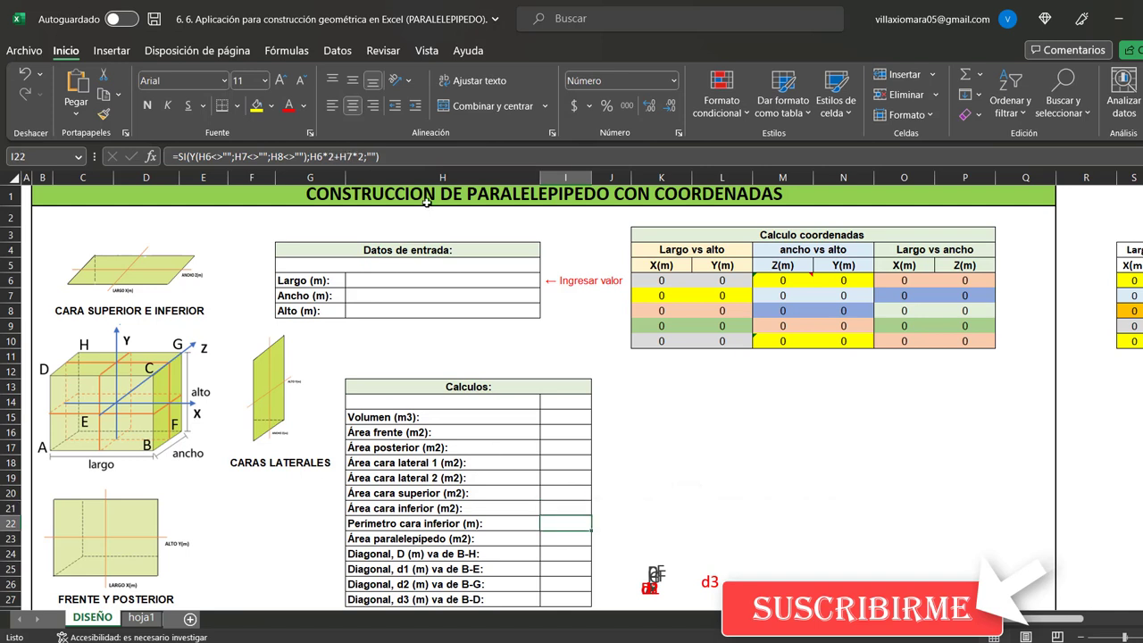
- Enter =SI(Y(H6<>"";H7<>"";H8<>"");H6*2+H7*2;"") as the bottom face perimeter in I22
left_click(385, 156)
type("=SI(Y(H6<>\"\";H7<>\"\";H8<>\"\");H6*2+H7*2;\"\")")
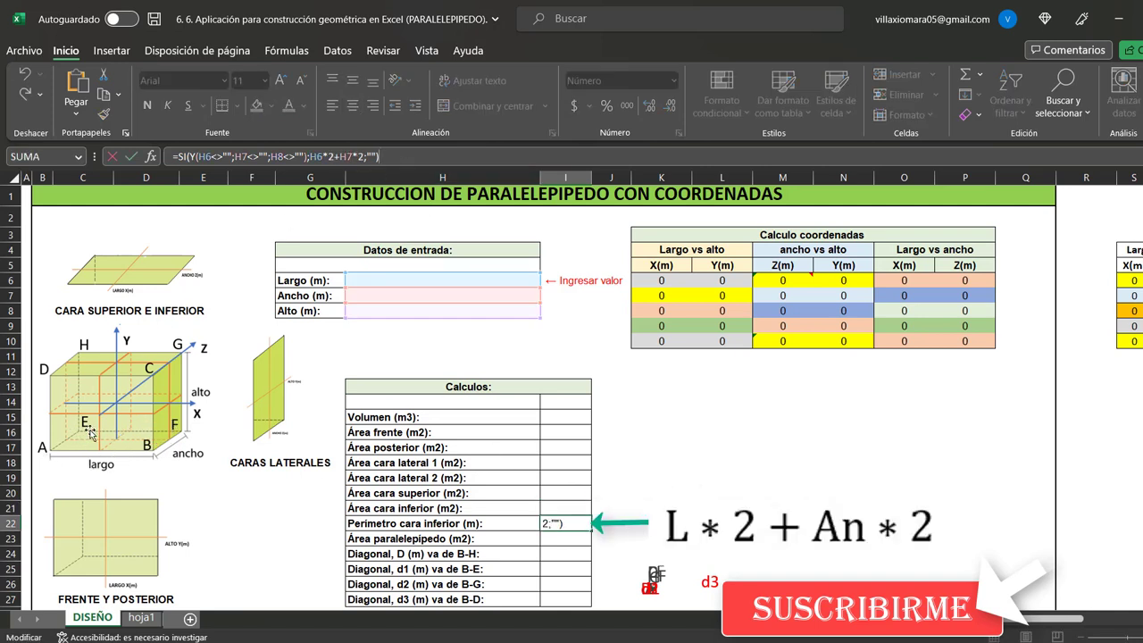
key("ctrl+Return")
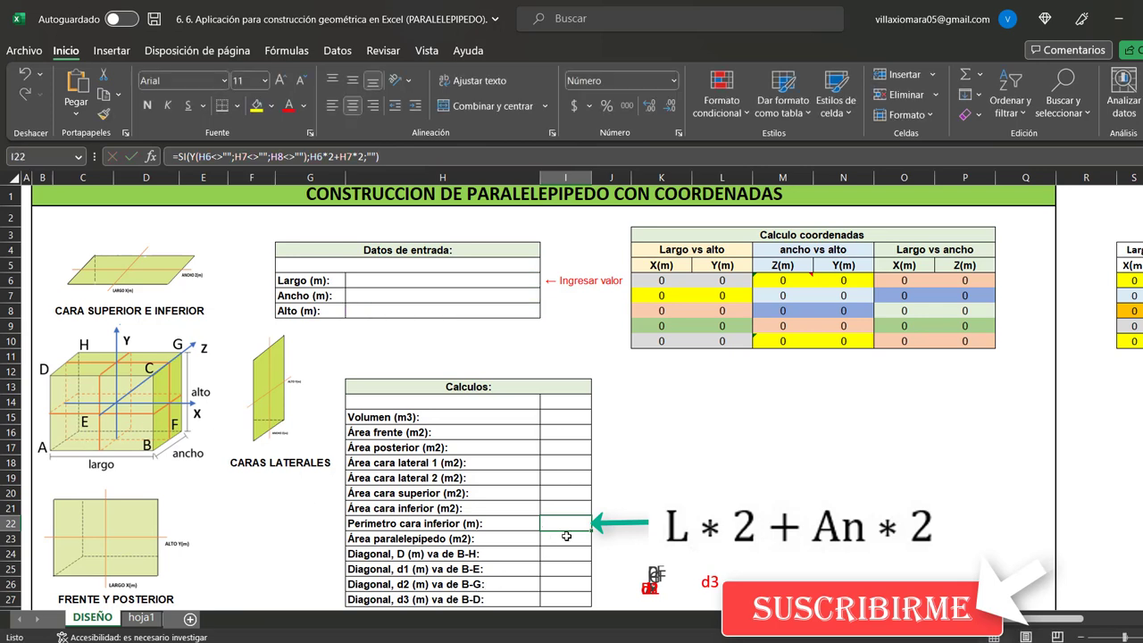
- Check that I23 computes the total surface area as 2*(H6*H8+H7*H8+H6*H7)
left_click(565, 535)
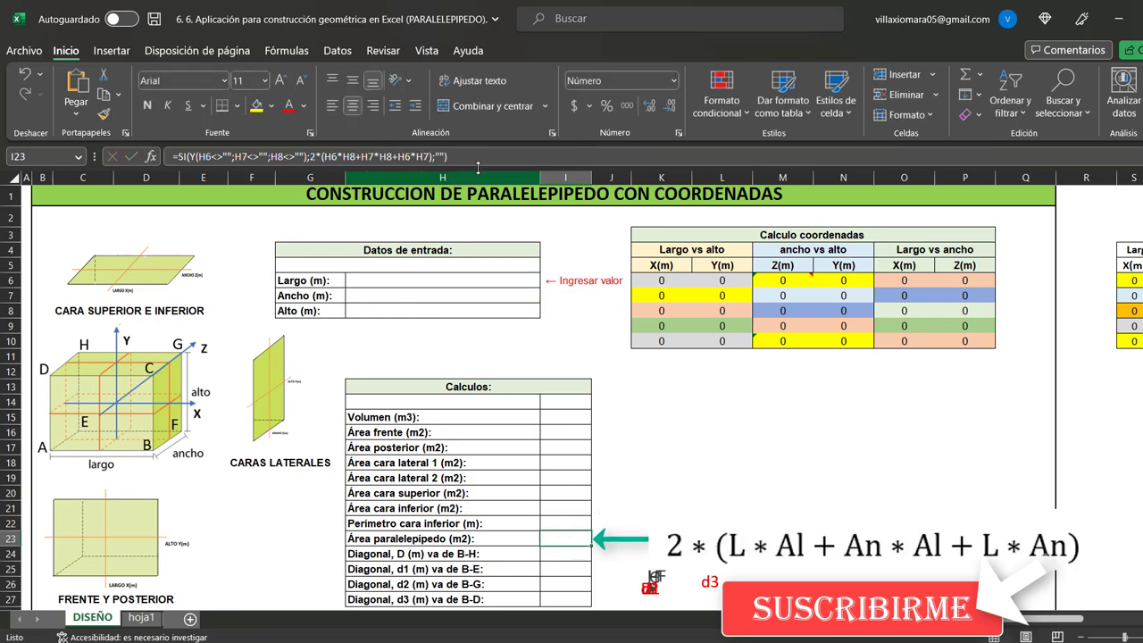
left_click(319, 156)
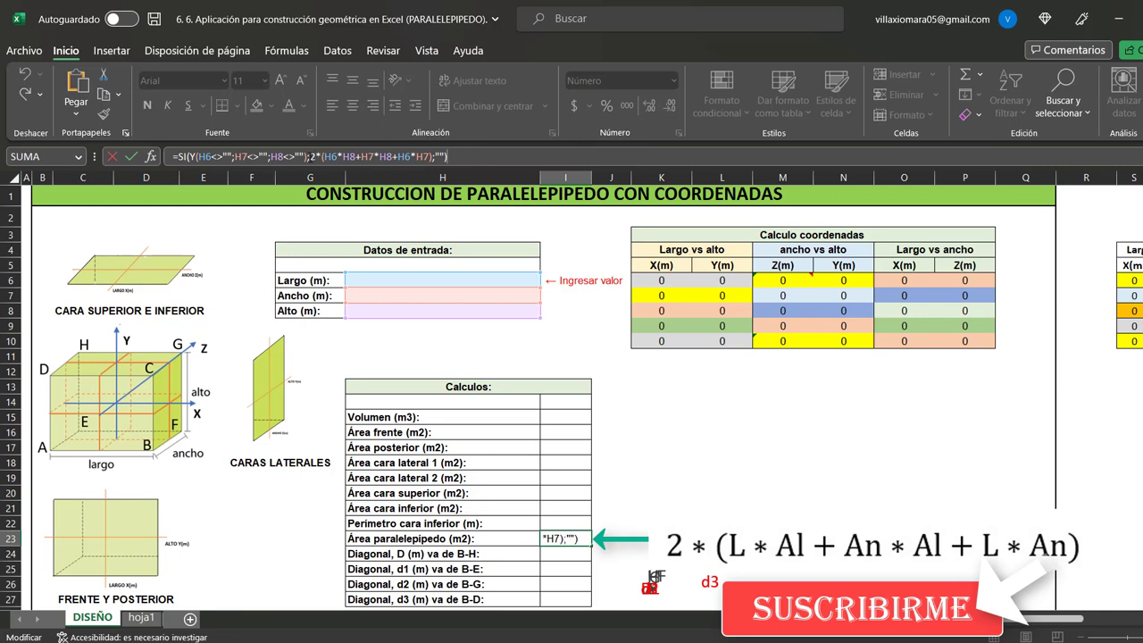
left_click_drag(326, 163, 429, 165)
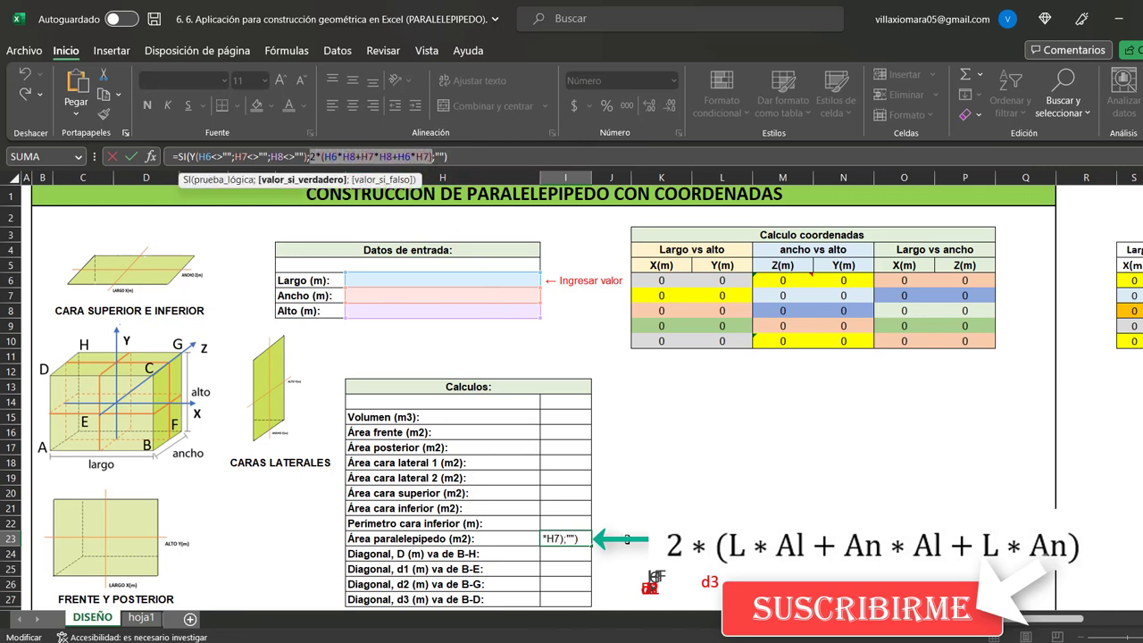
key("Escape")
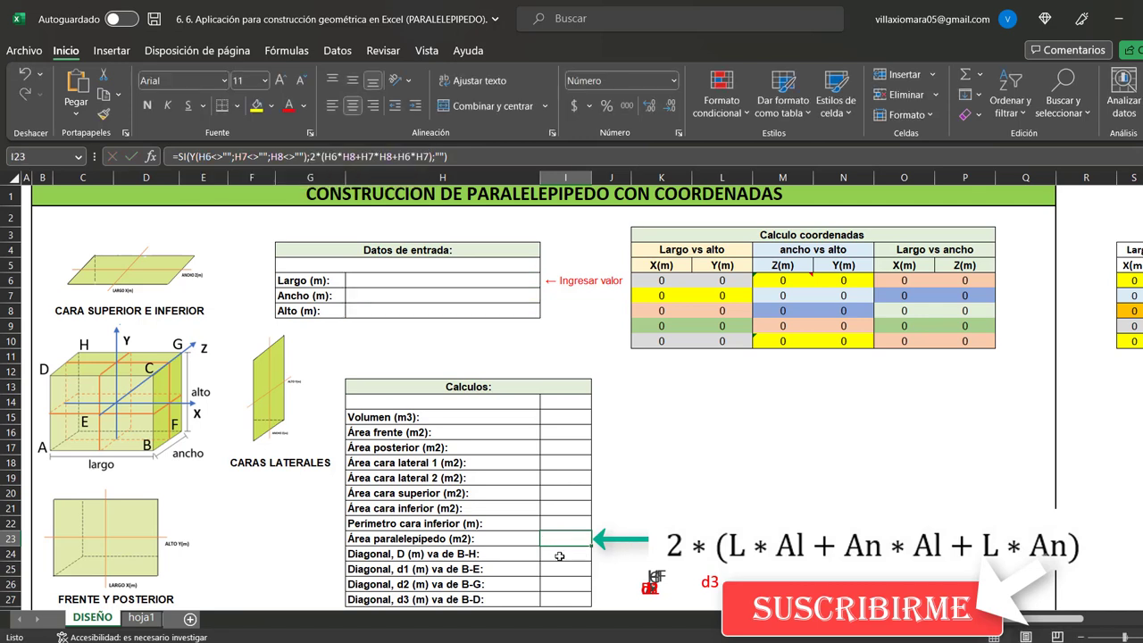
left_click(560, 554)
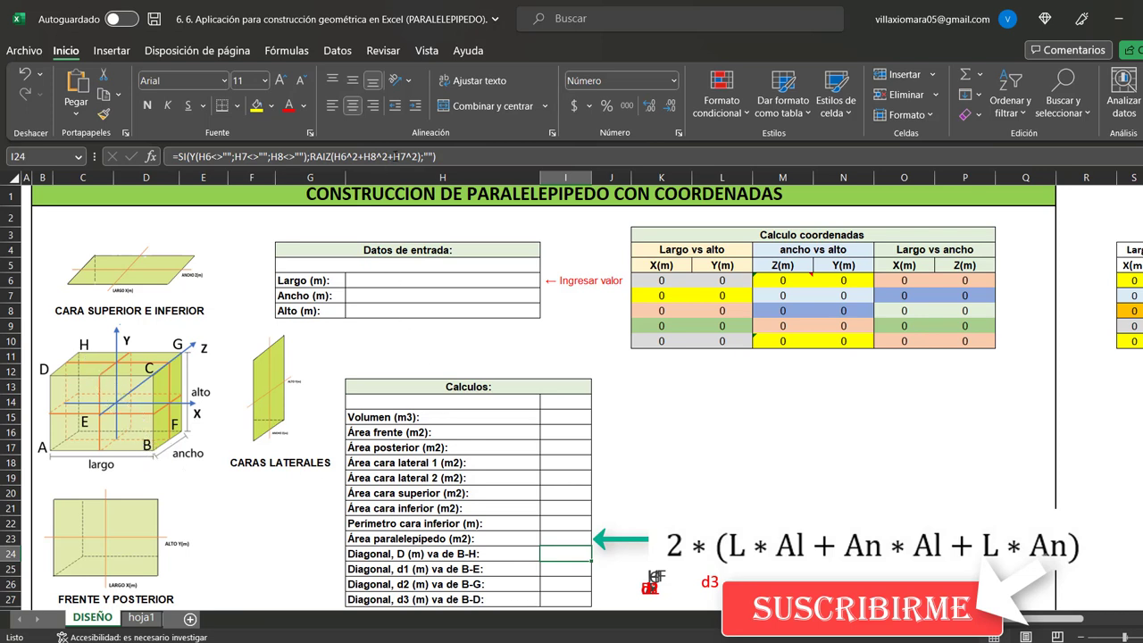
- Review the RAIZ formulas for the main diagonal D in I24 and diagonal d1 in I25
left_click(375, 157)
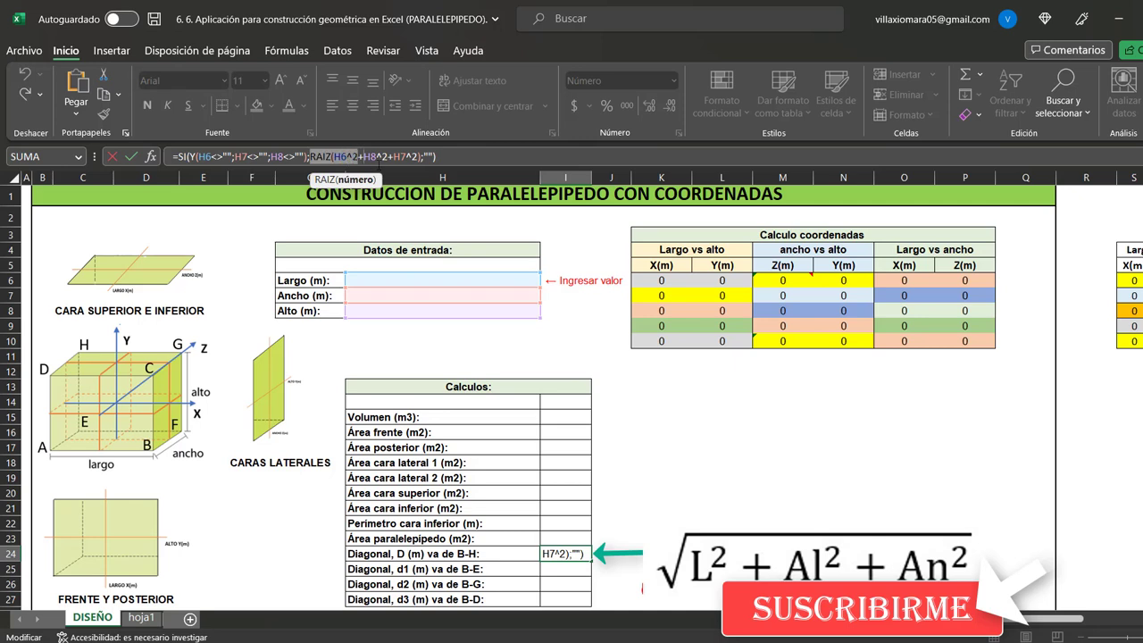
left_click_drag(378, 162, 421, 162)
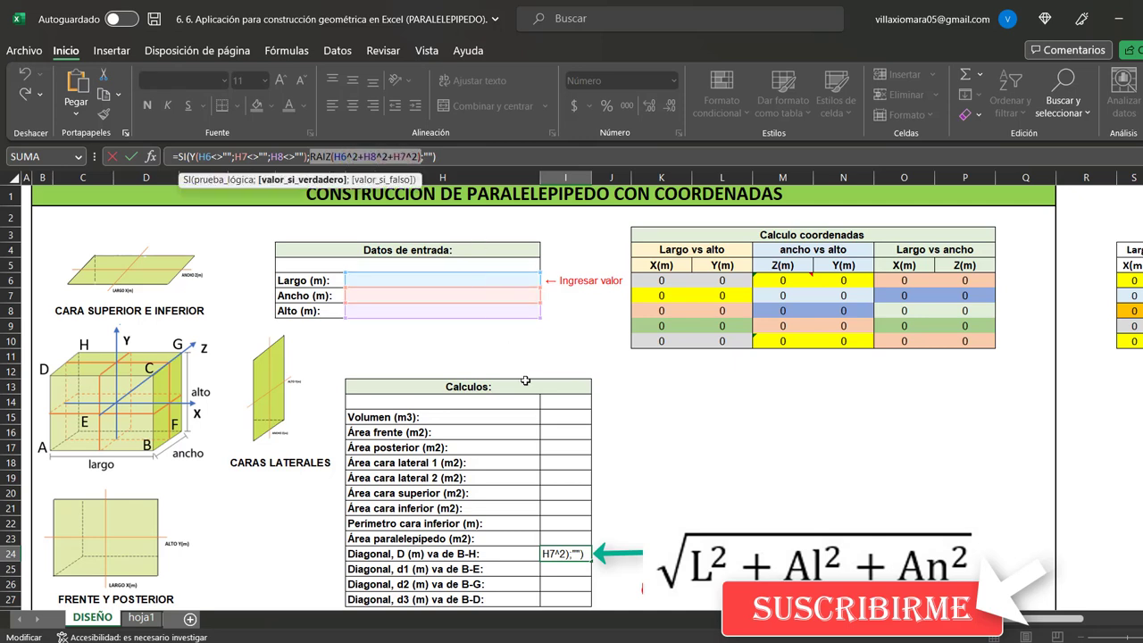
key("Escape")
left_click(567, 571)
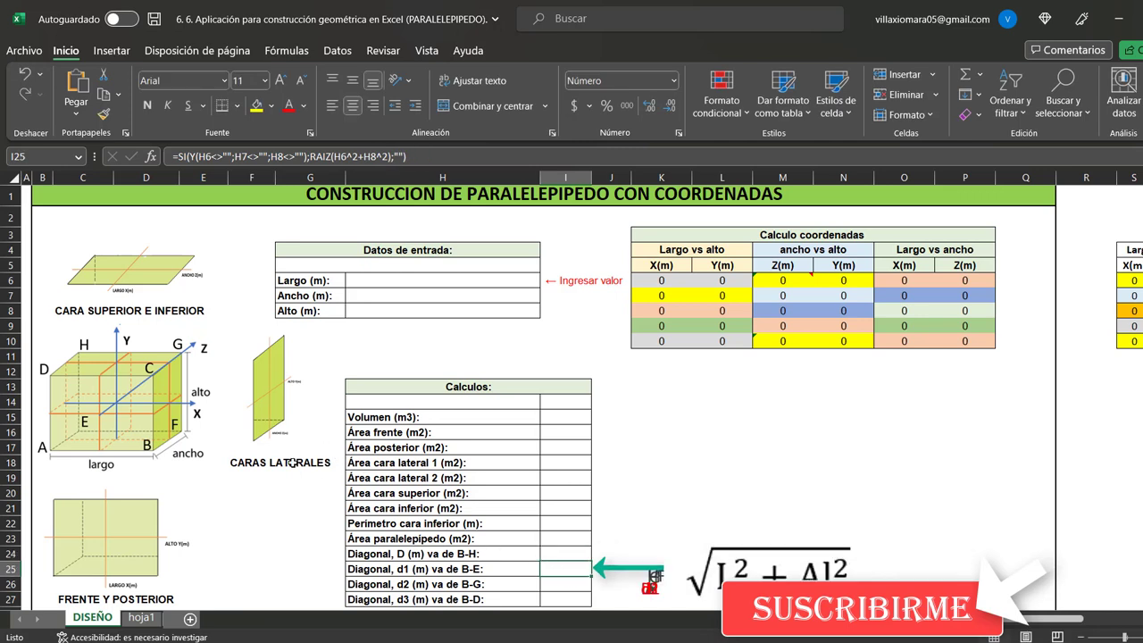
left_click(407, 569)
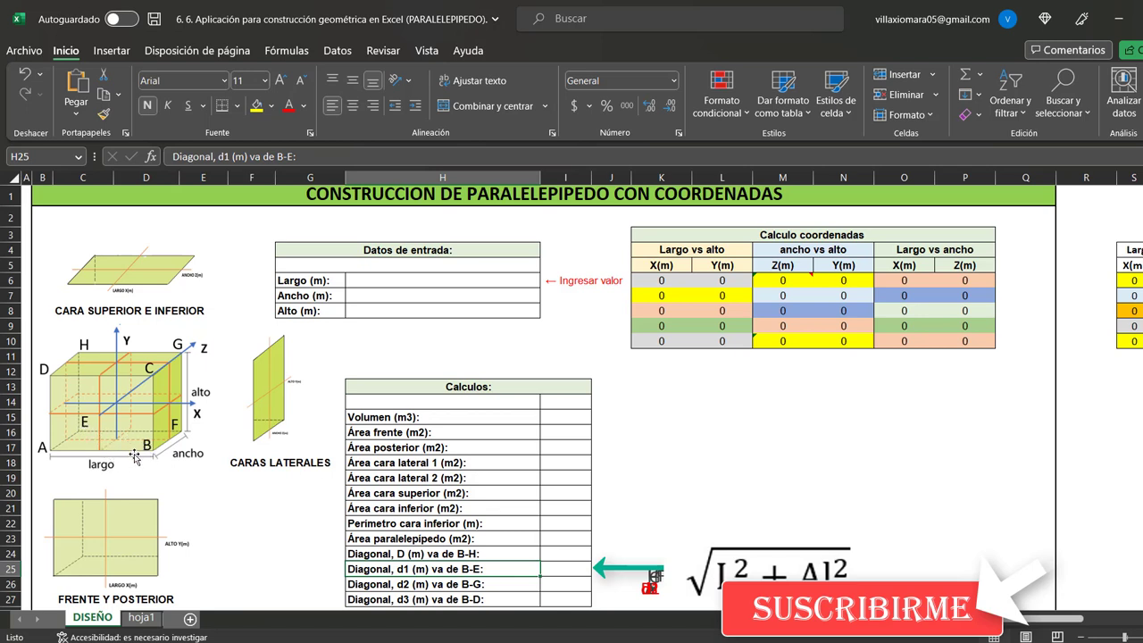
left_click(555, 571)
left_click_drag(309, 156, 376, 156)
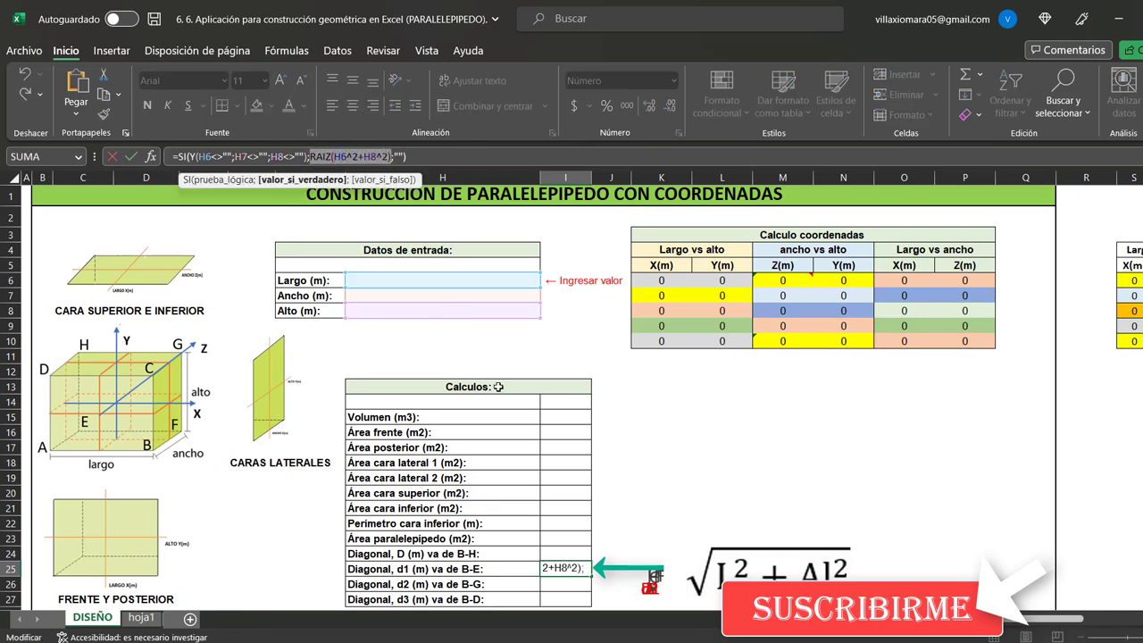
scroll(584, 582, "down", 1)
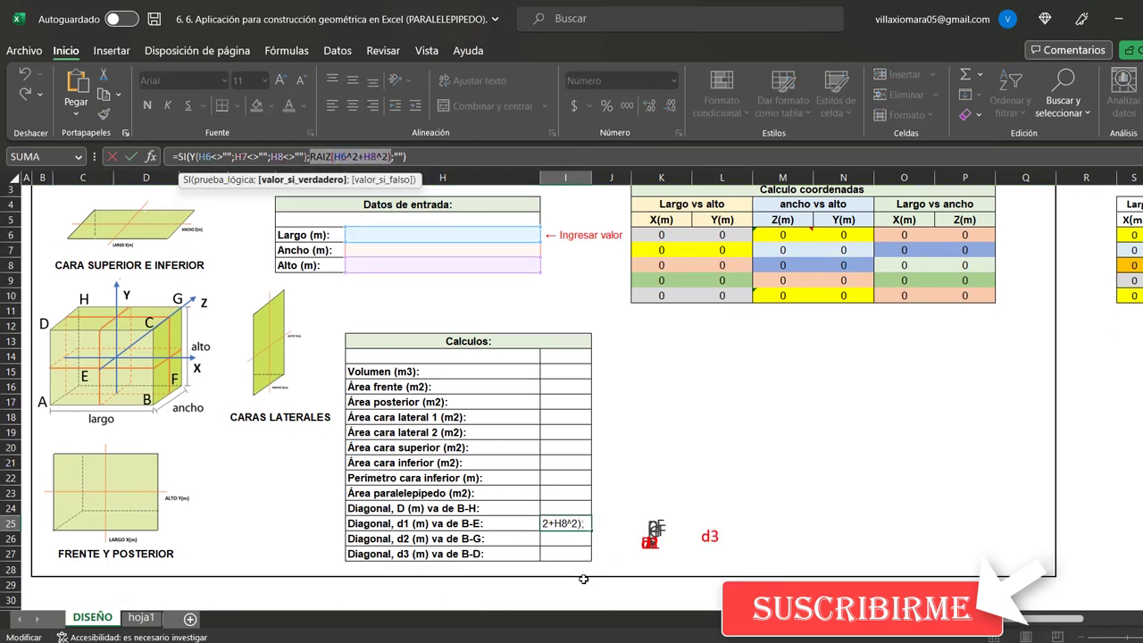
key("Escape")
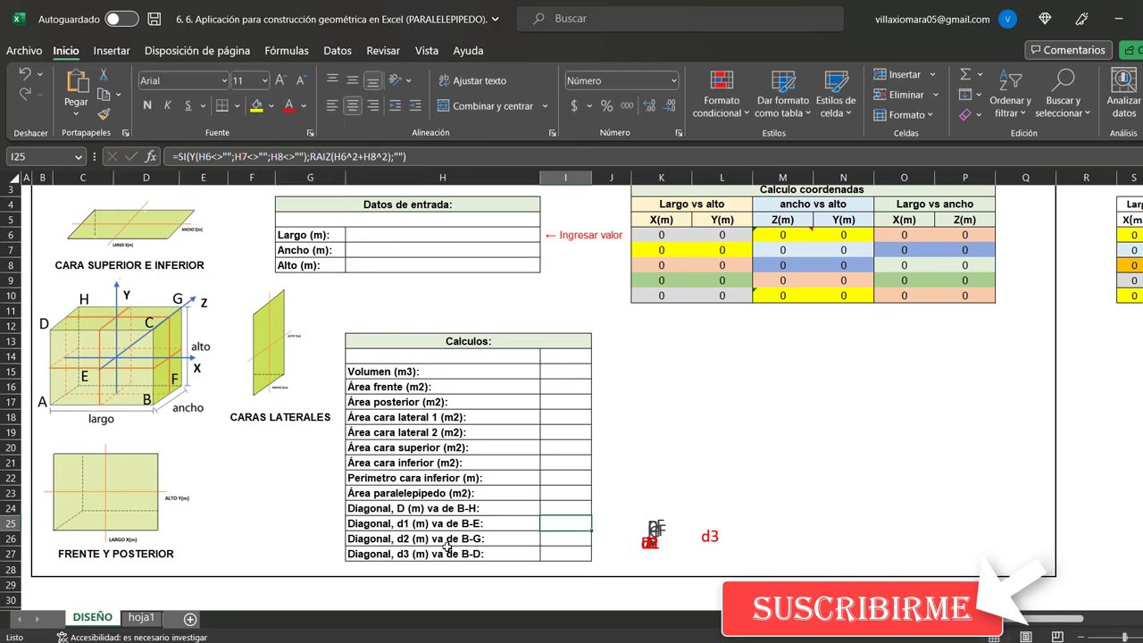
- Review diagonal d2 as RAIZ(H7^2+H8^2) in I26 and d3 as RAIZ(H6^2+H7^2) in I27
left_click(476, 534)
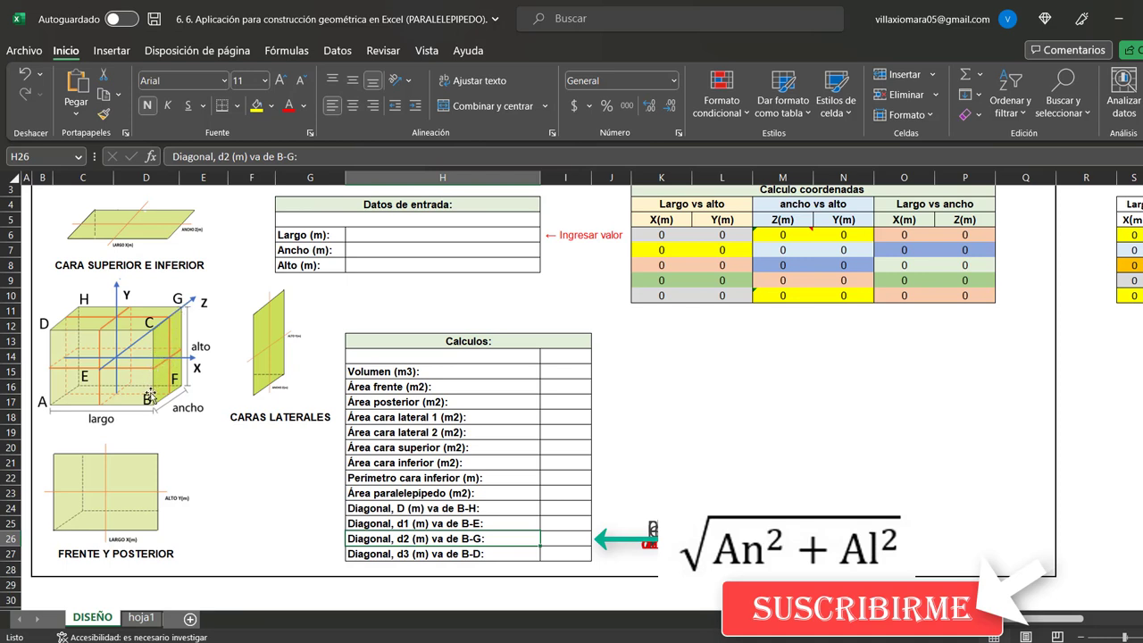
left_click(557, 538)
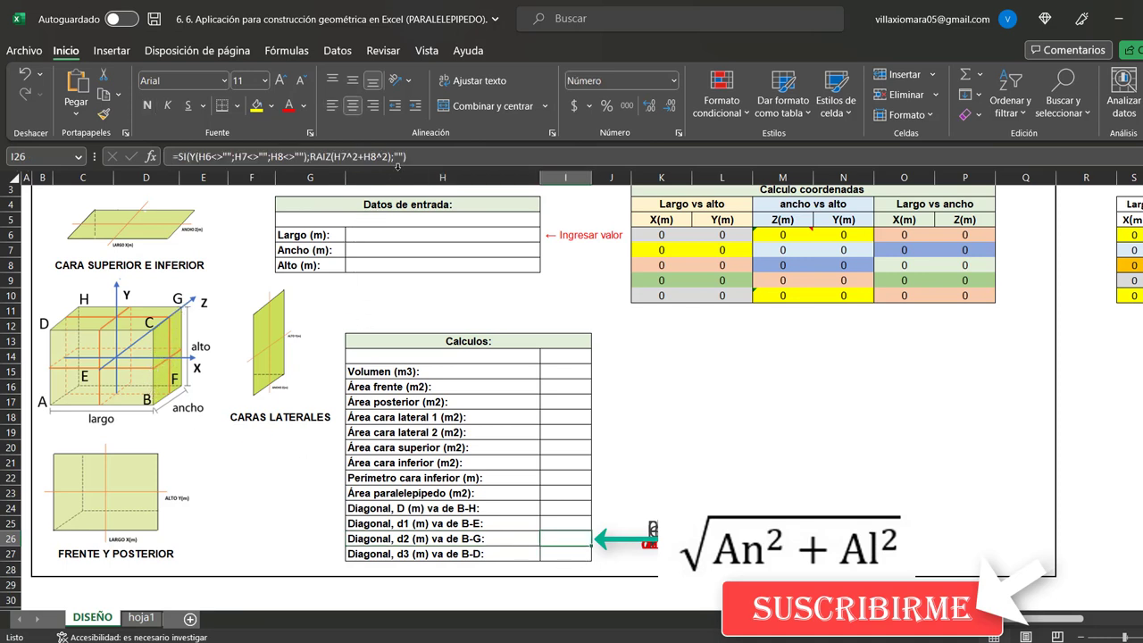
left_click(408, 157)
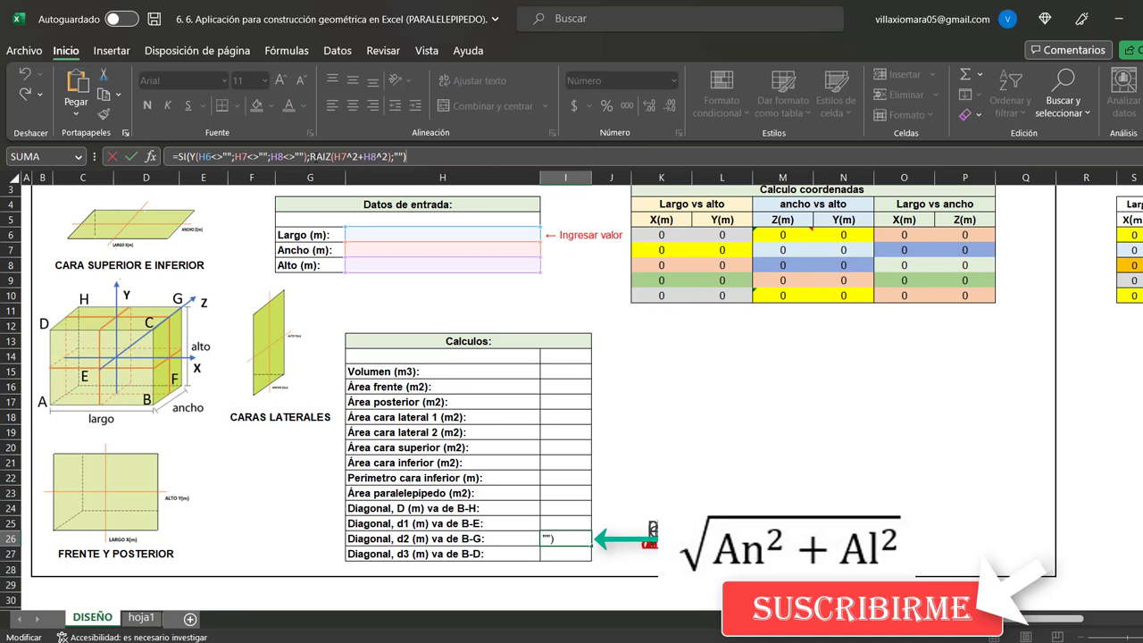
left_click_drag(309, 157, 390, 158)
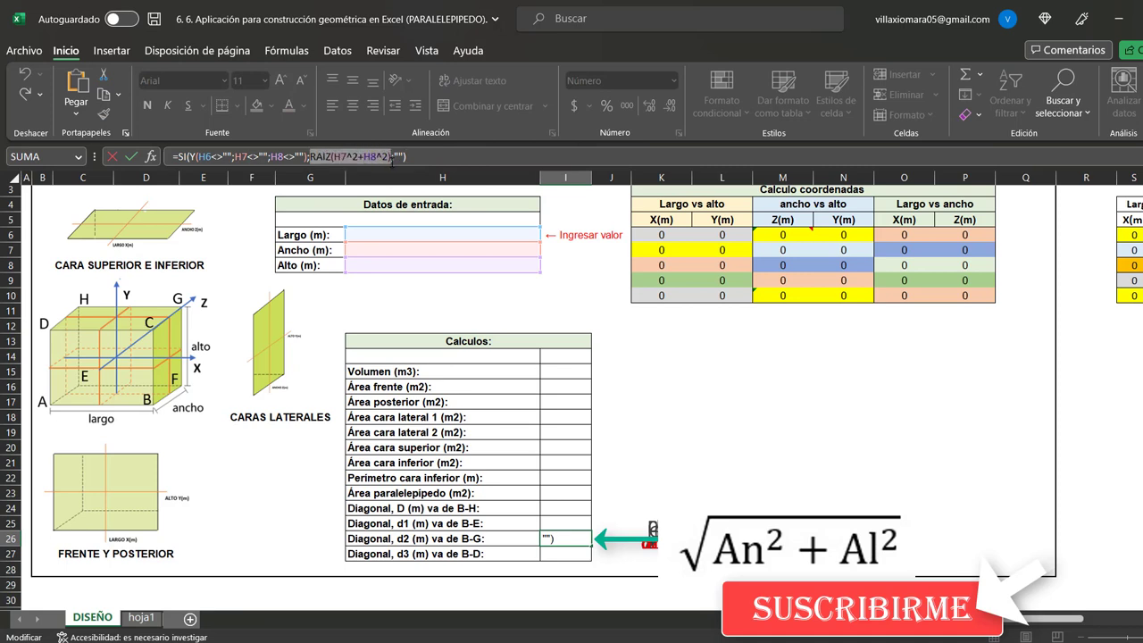
key("Escape")
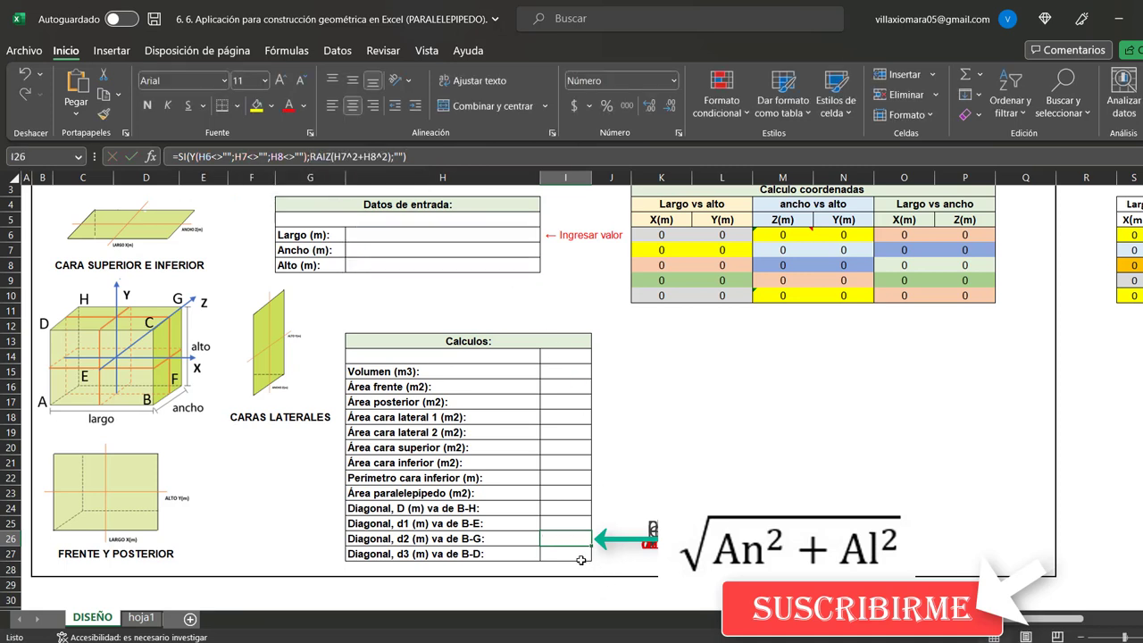
left_click(581, 560)
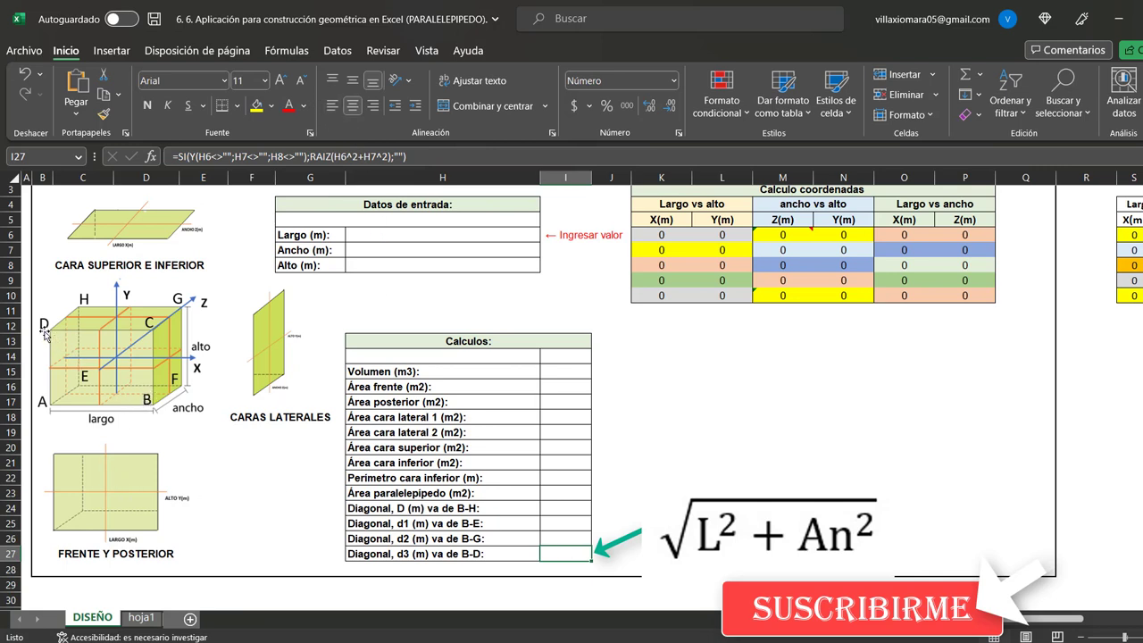
left_click(312, 157)
left_click_drag(310, 156, 393, 157)
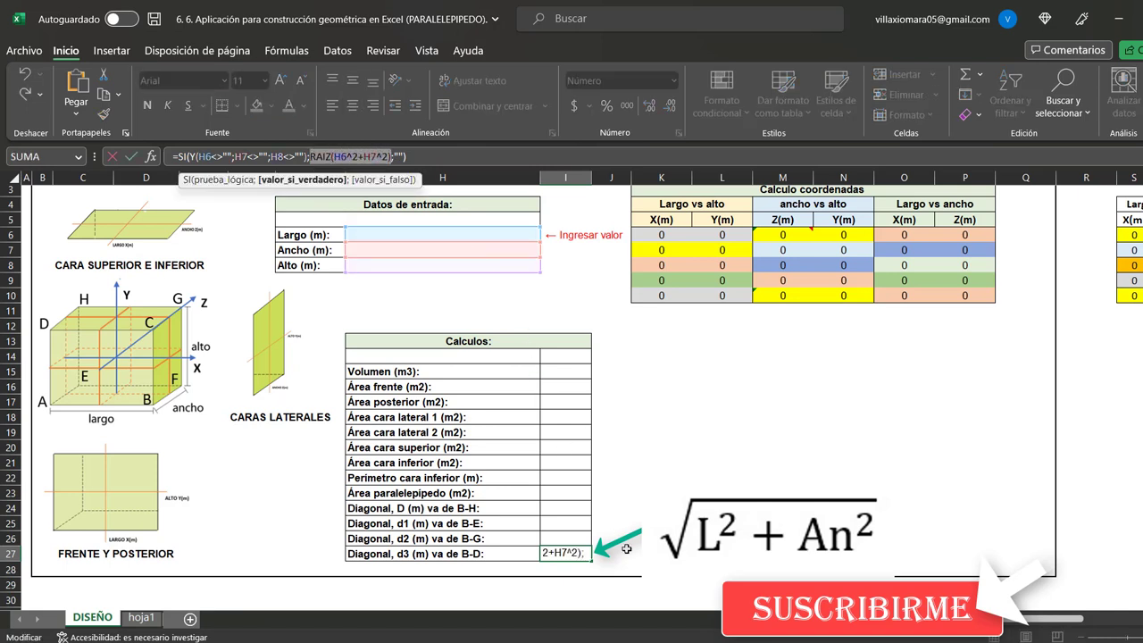
key("Escape")
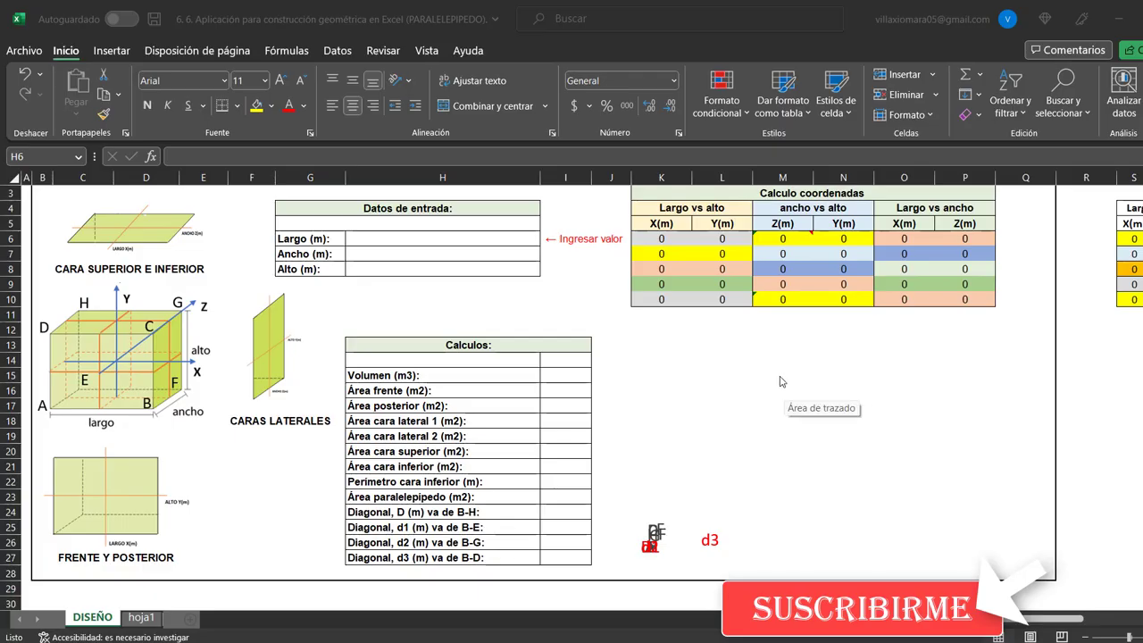
- Give the scatter chart's Largo vs alto series X values K6:K10 and Y values L6:L10
left_click(766, 362)
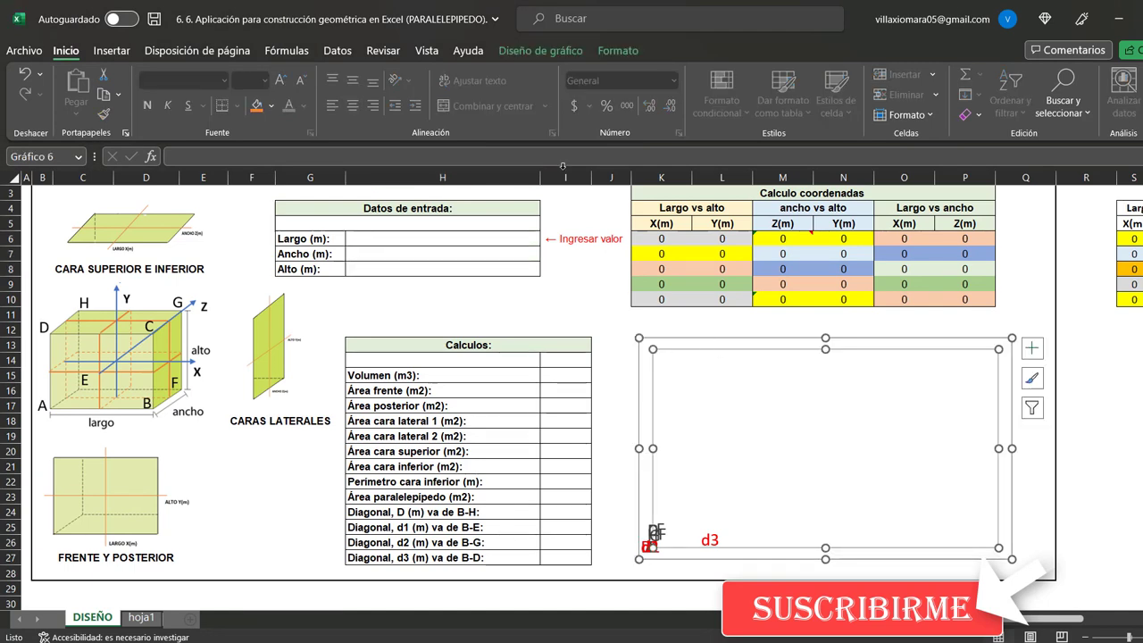
left_click(544, 52)
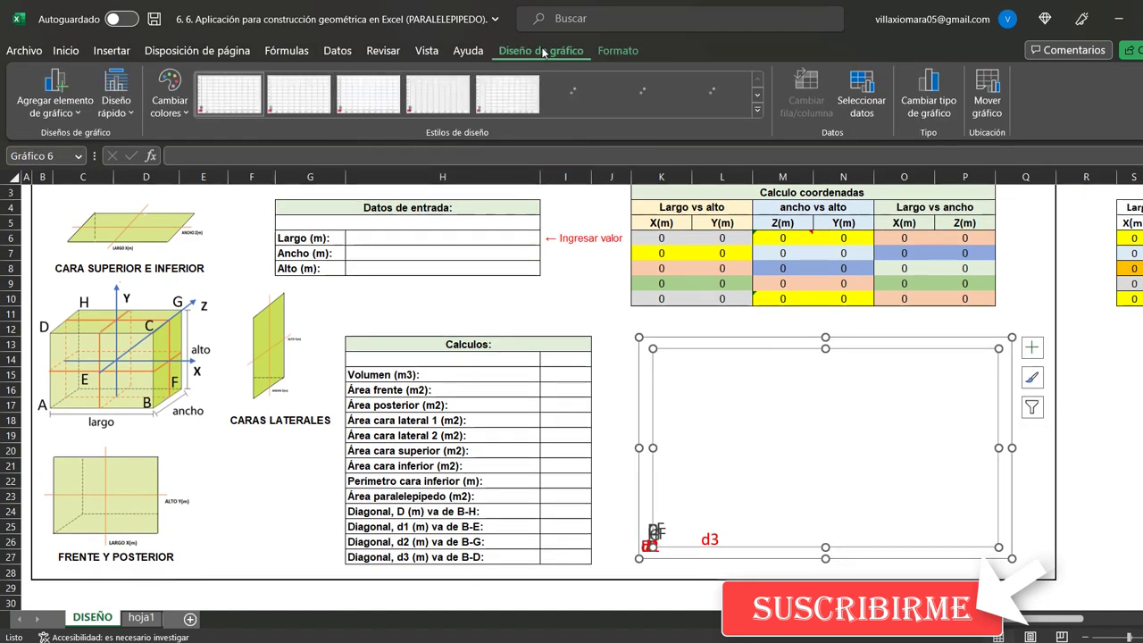
left_click(859, 115)
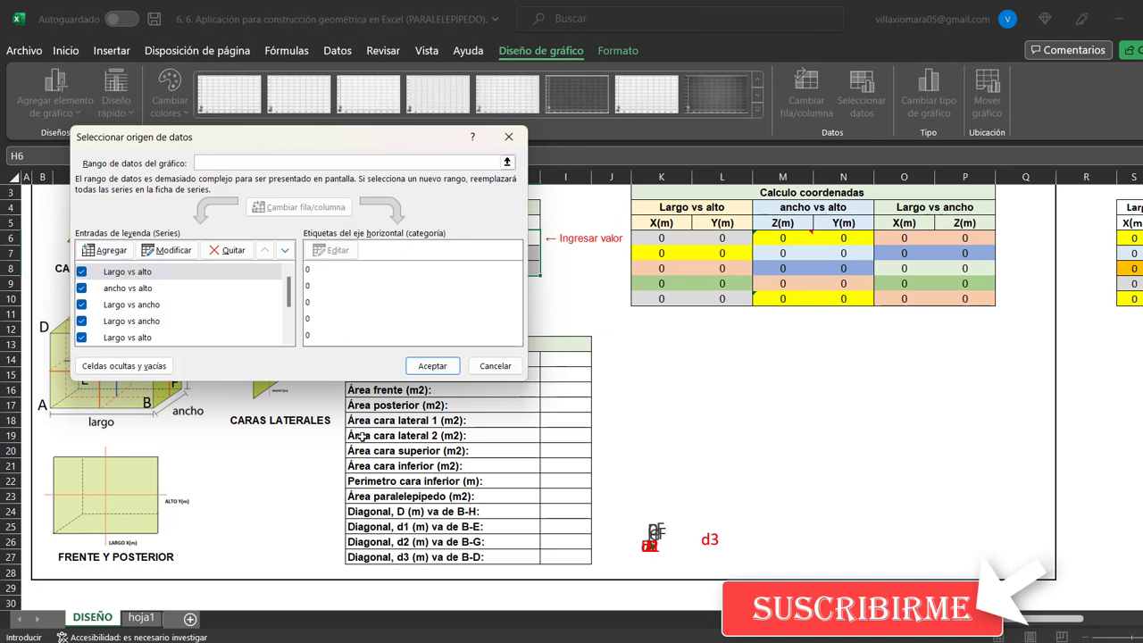
left_click(158, 278)
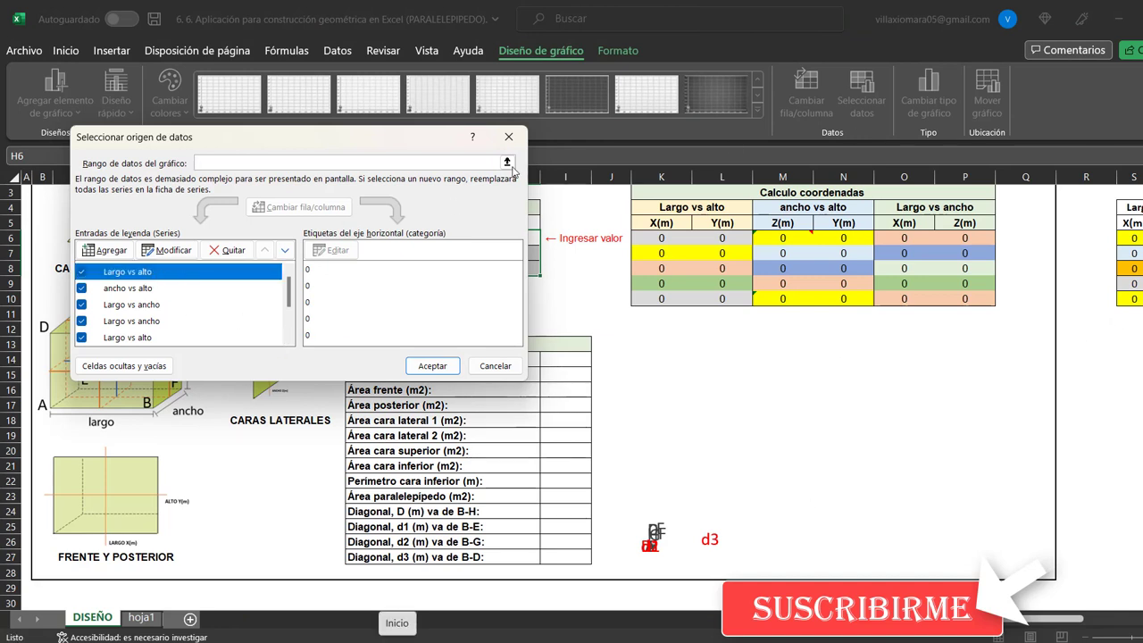
left_click(170, 249)
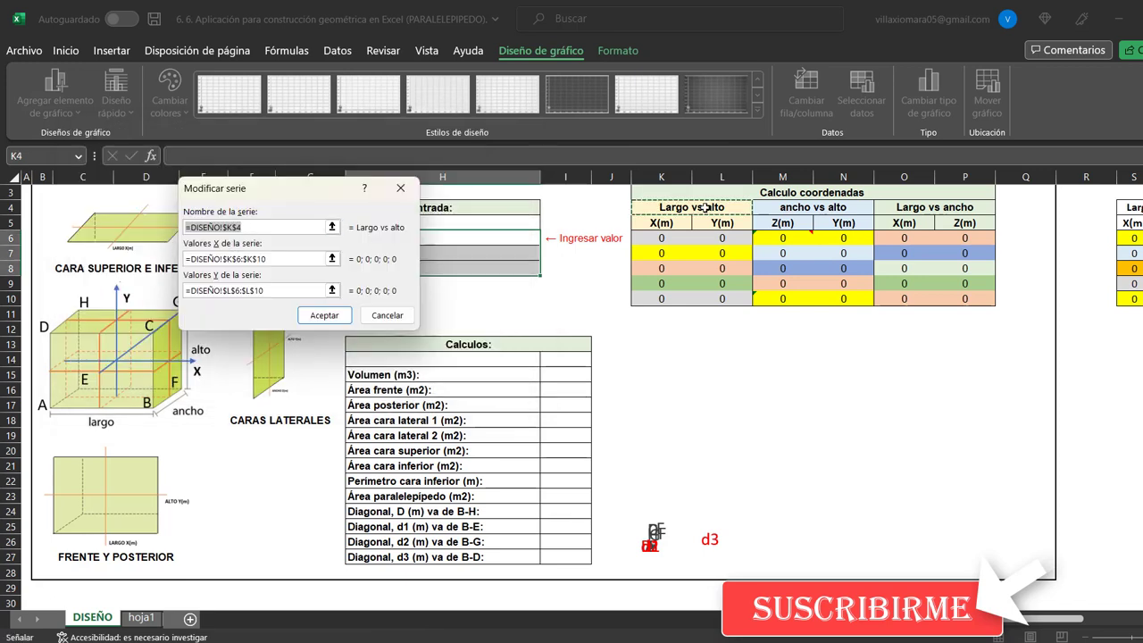
left_click(287, 258)
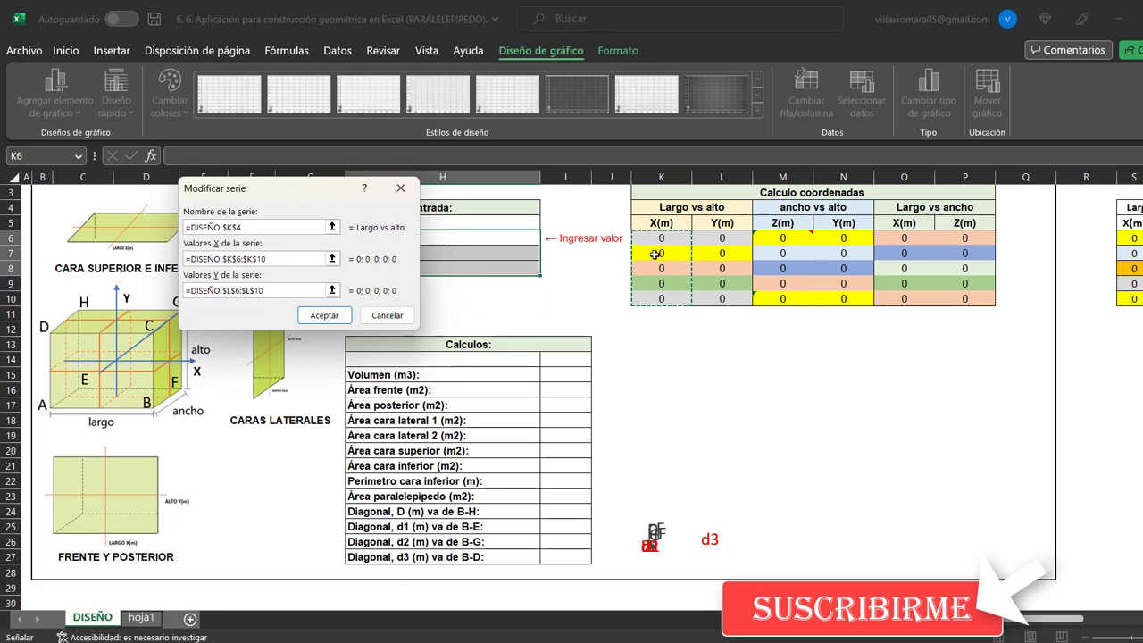
left_click(283, 289)
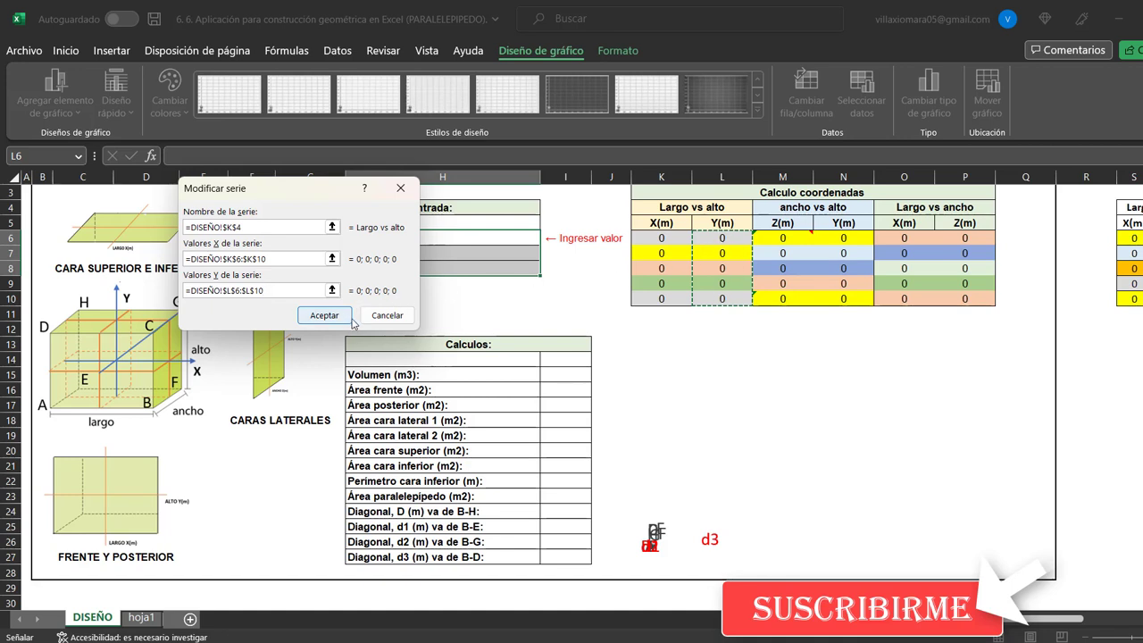
left_click(344, 317)
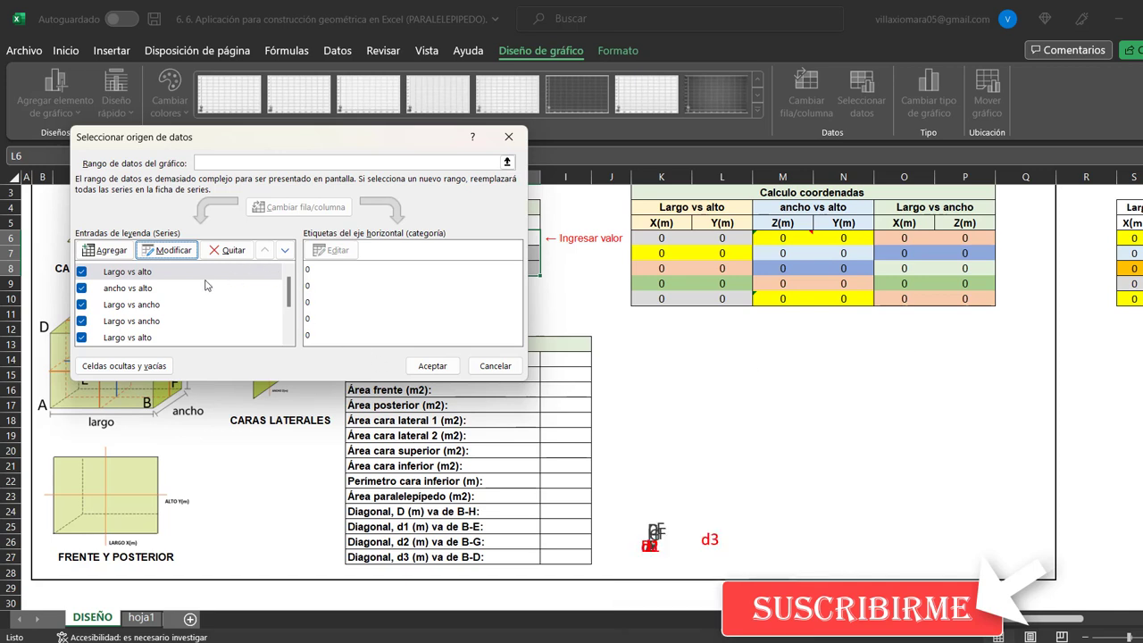
- Give the ancho vs alto series X values M6:M10 and Y values N6:N10
left_click(138, 290)
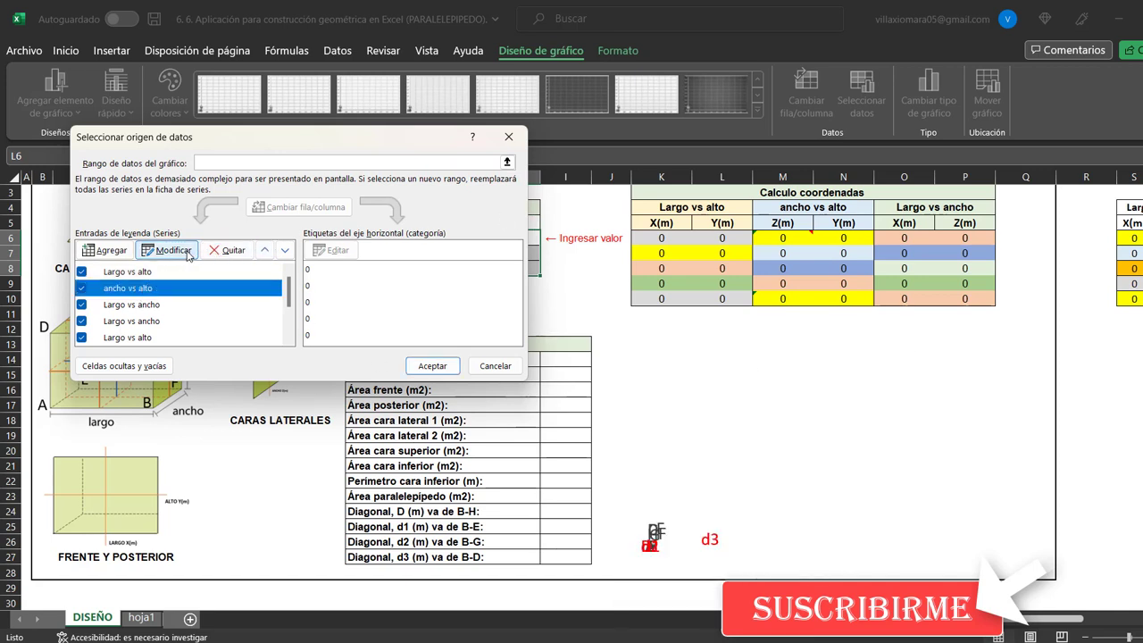
left_click(169, 250)
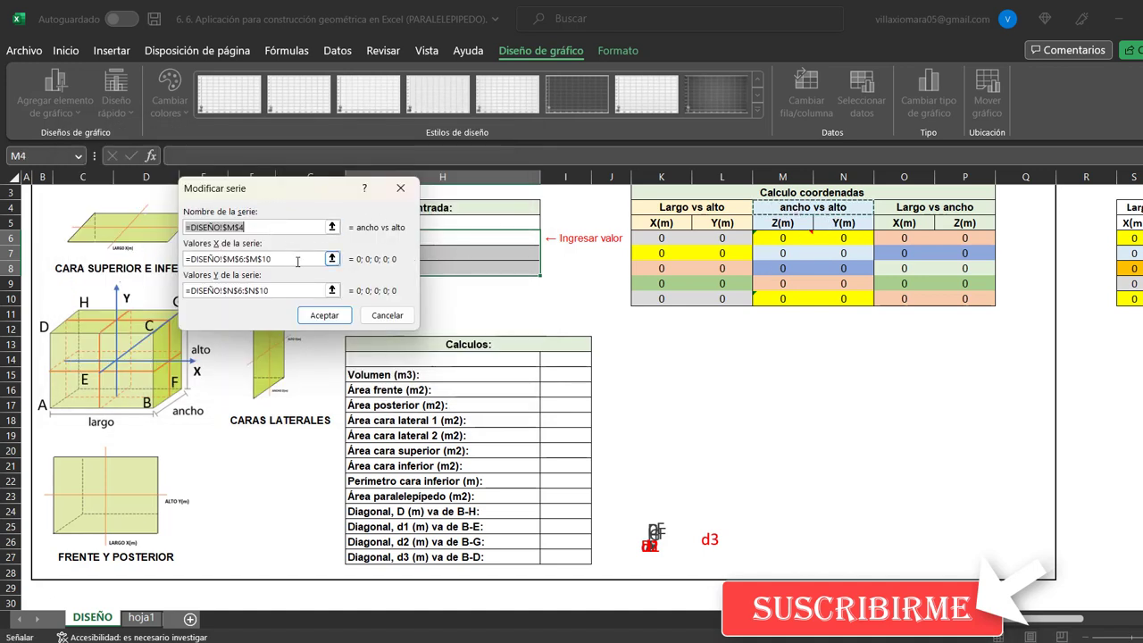
left_click(299, 261)
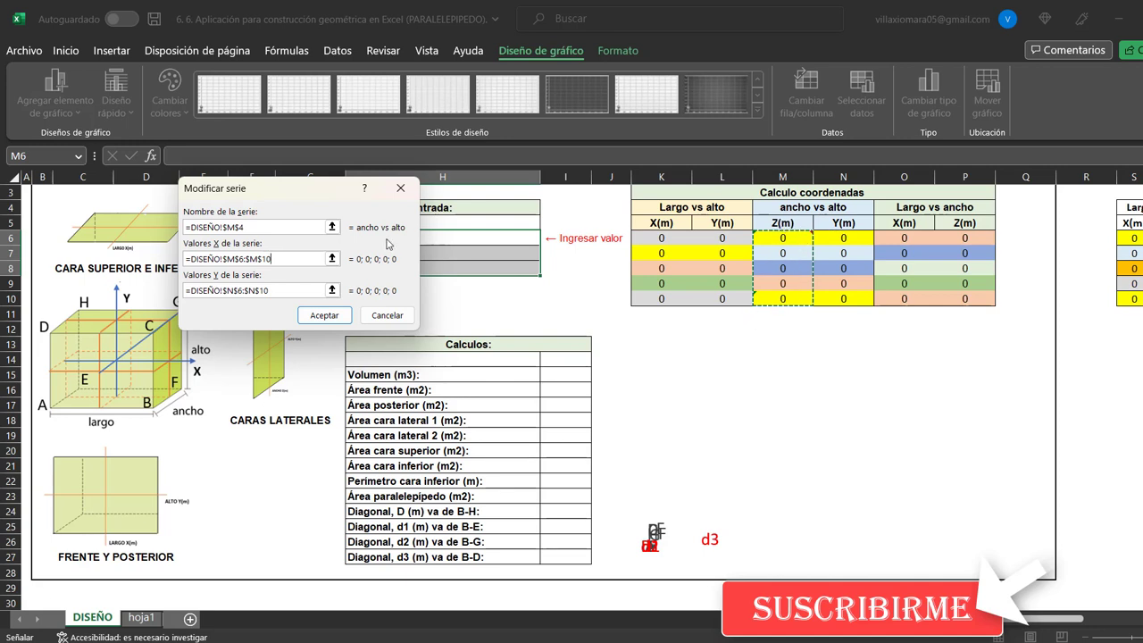
left_click(272, 292)
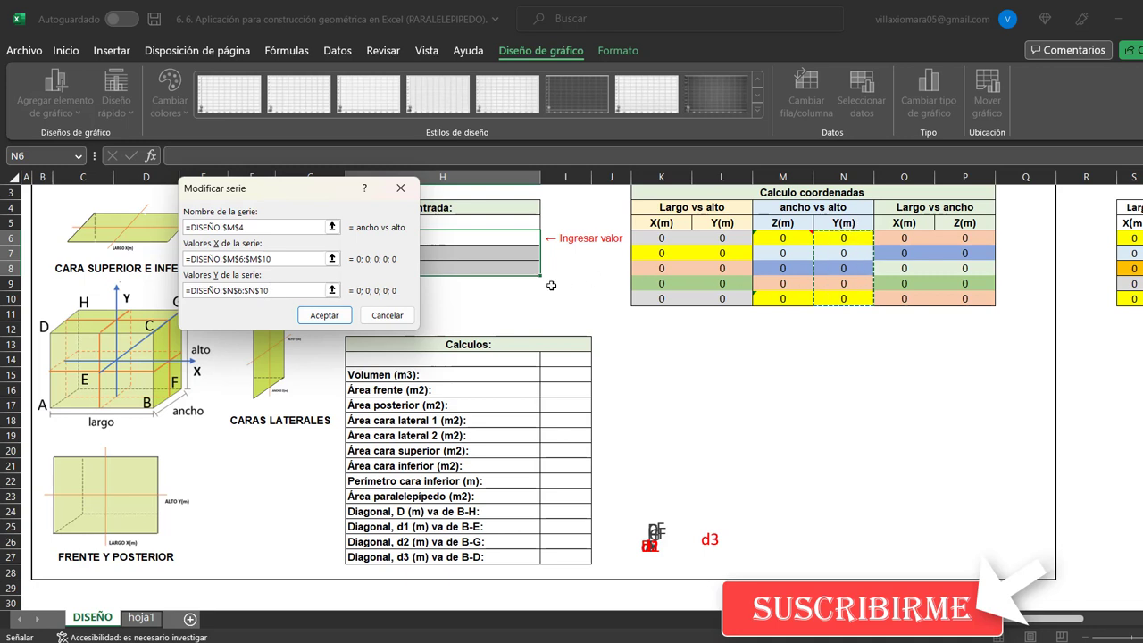
left_click(339, 319)
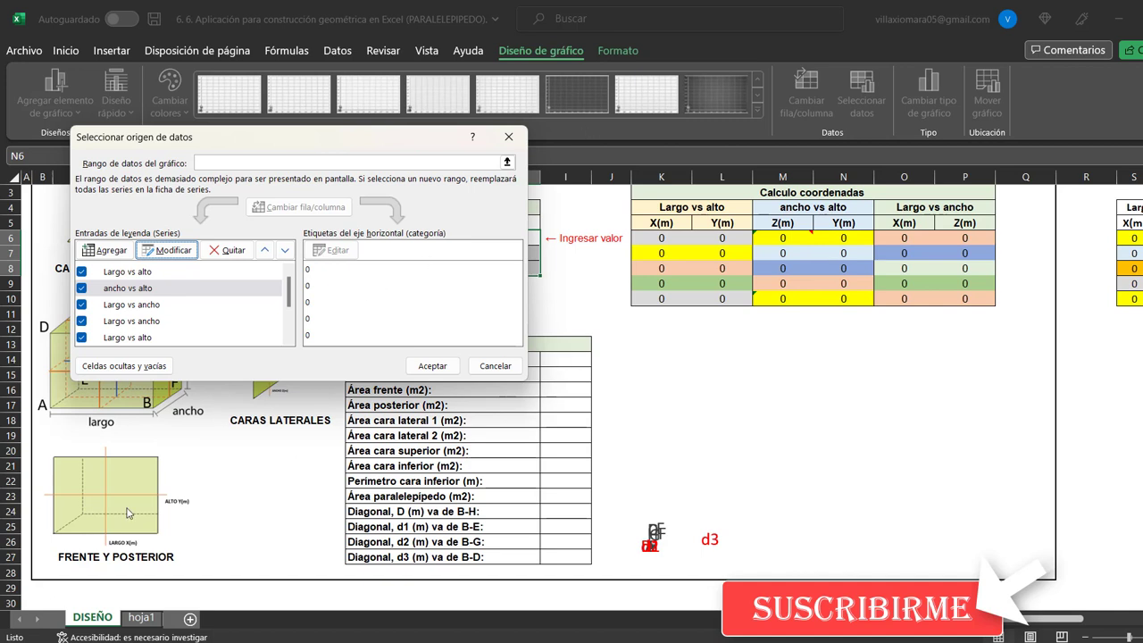
- Edit the Largo vs ancho series so it plots O6:O10 against P6:P10
left_click(139, 309)
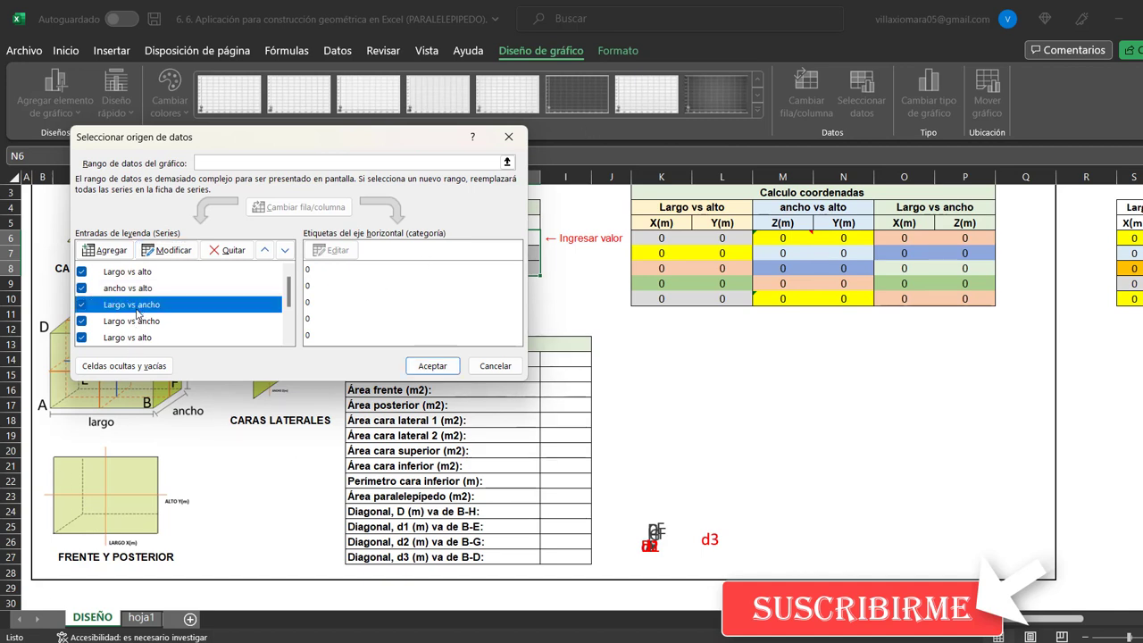
left_click(184, 258)
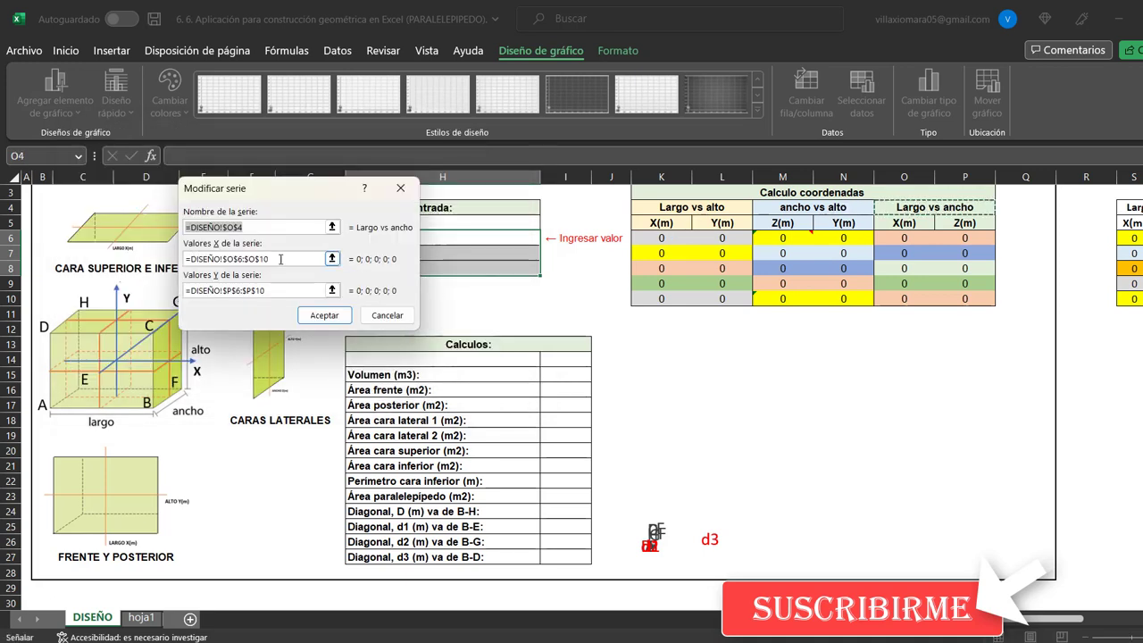
left_click(280, 258)
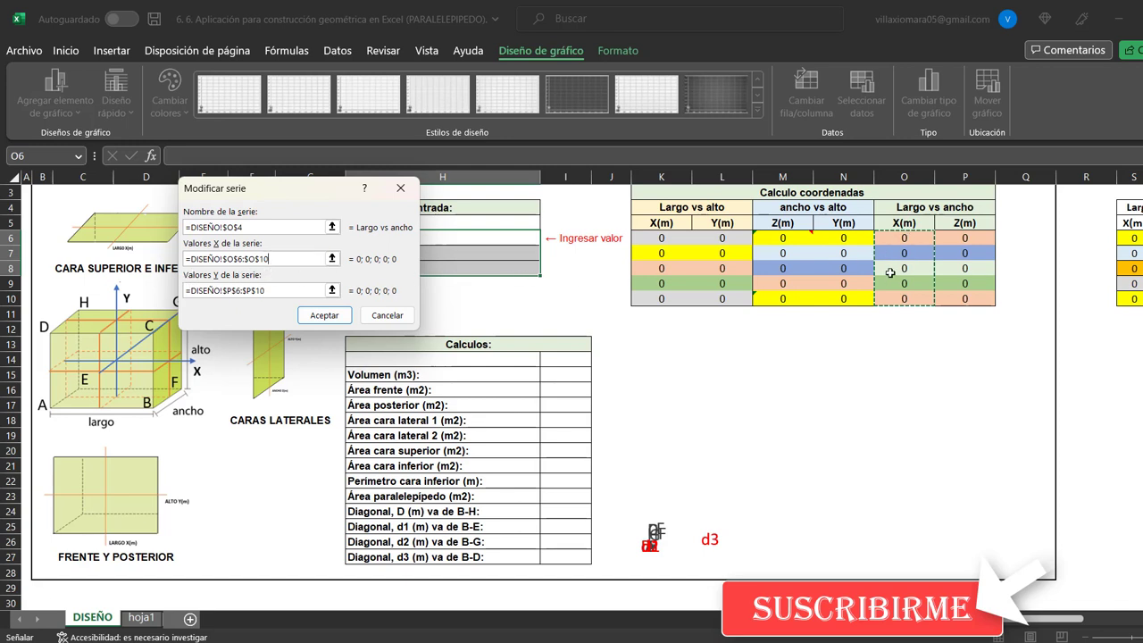
left_click(320, 291)
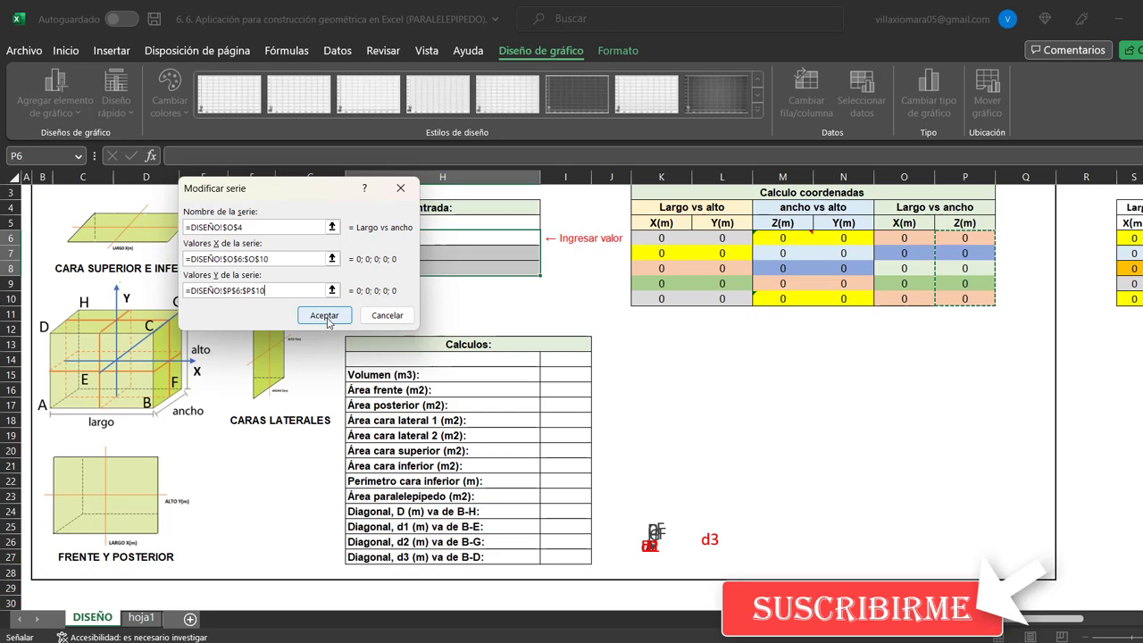
left_click(324, 316)
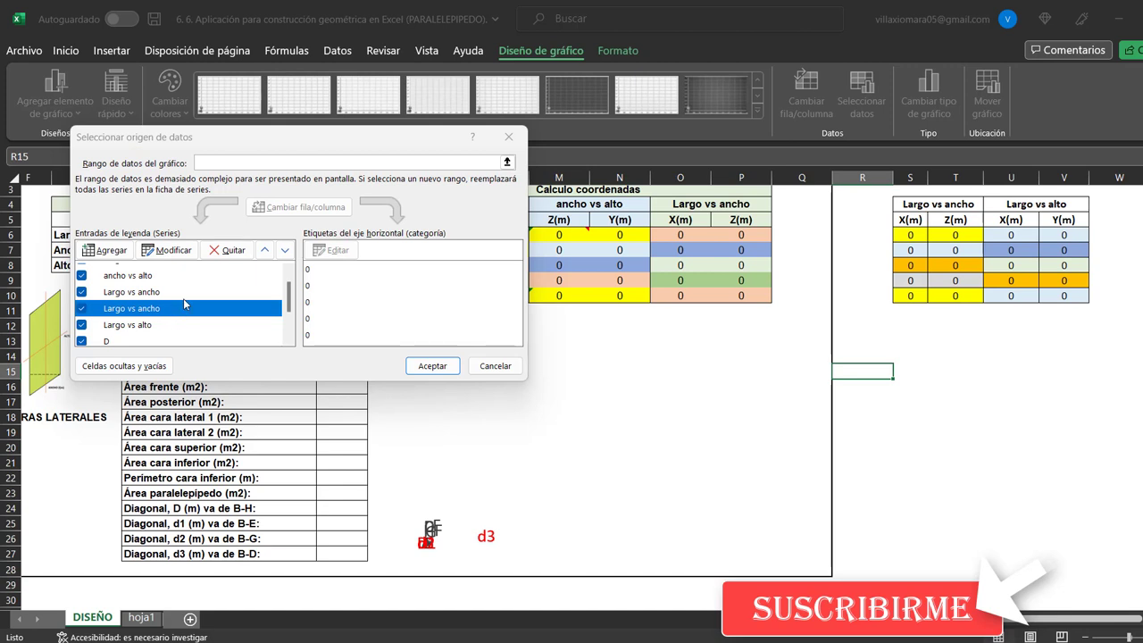
- Give the second Largo vs ancho series X values S6:S10 and Y values T6:T10
left_click(175, 251)
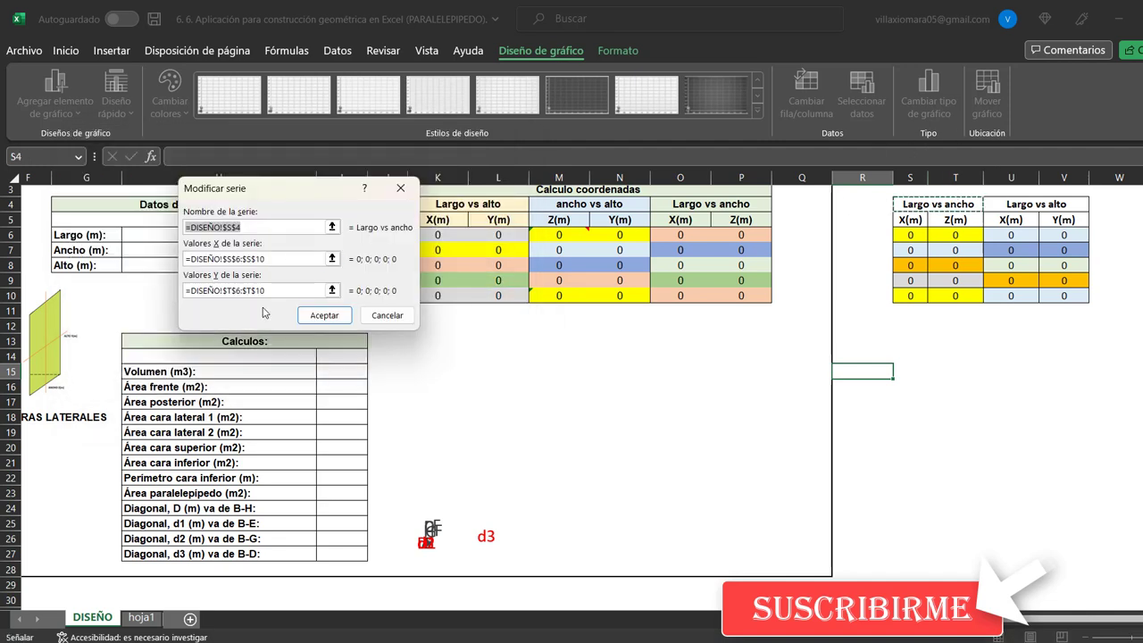
left_click(268, 258)
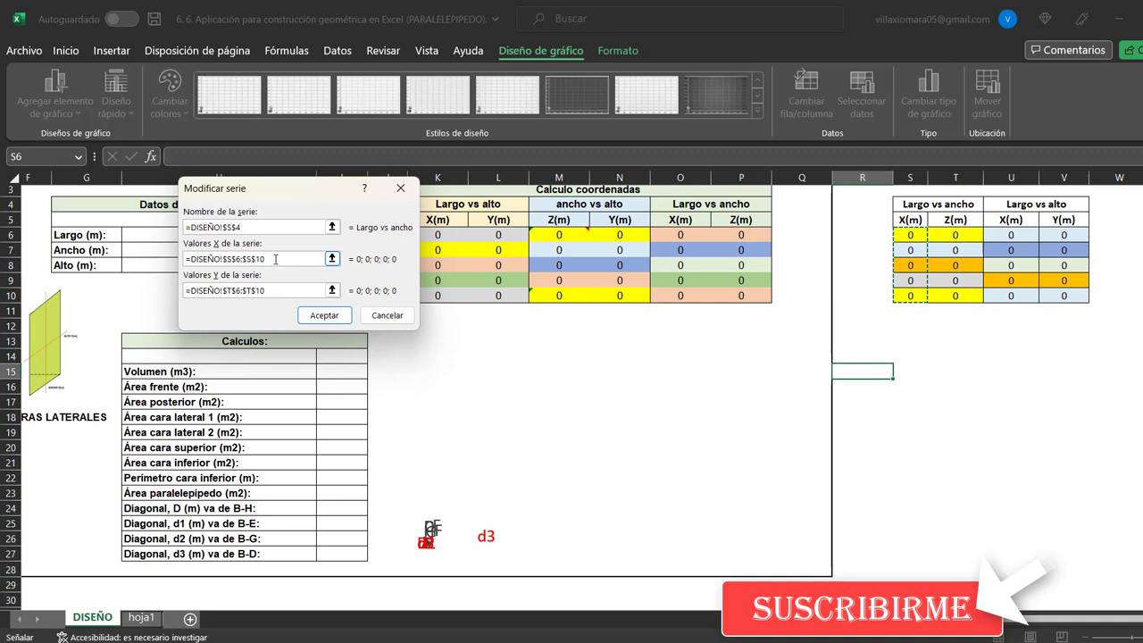
left_click(276, 258)
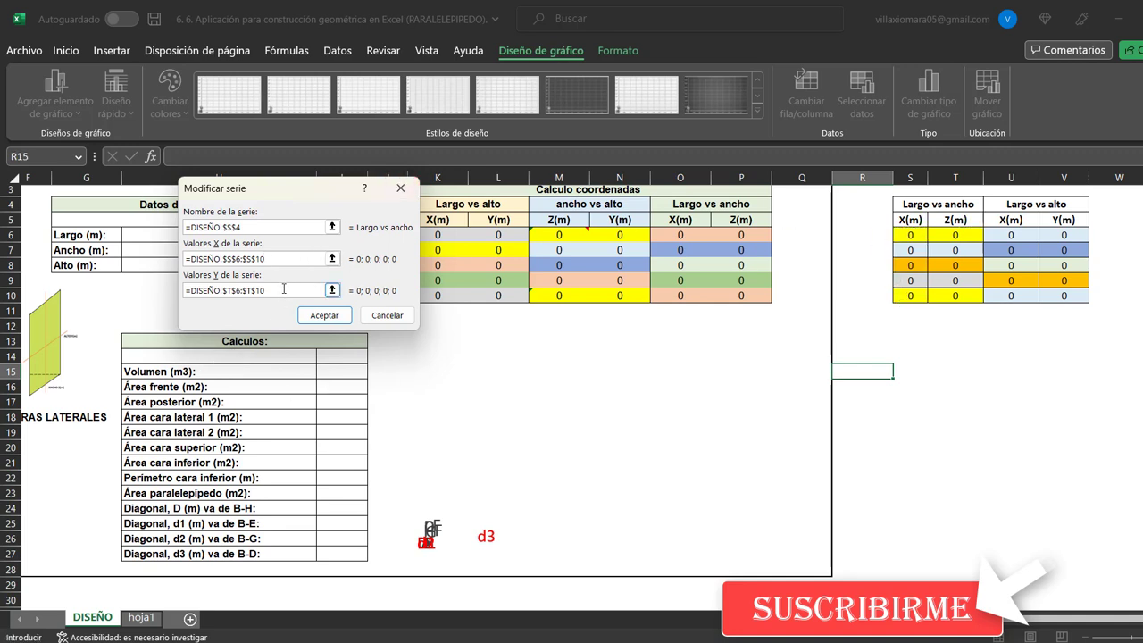
left_click(284, 289)
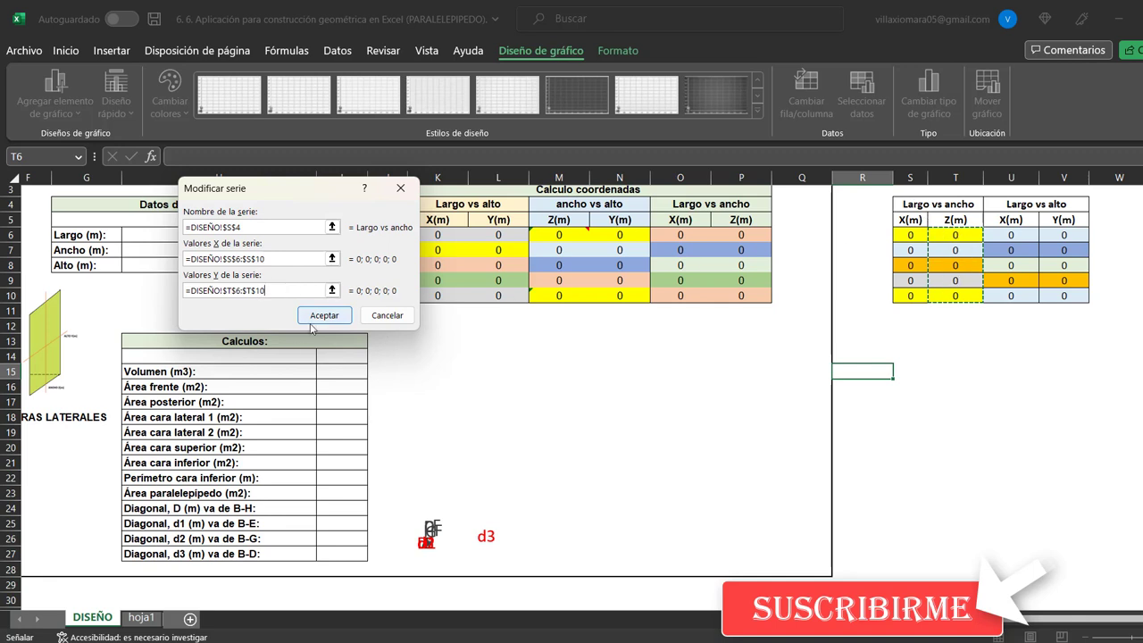
left_click(314, 320)
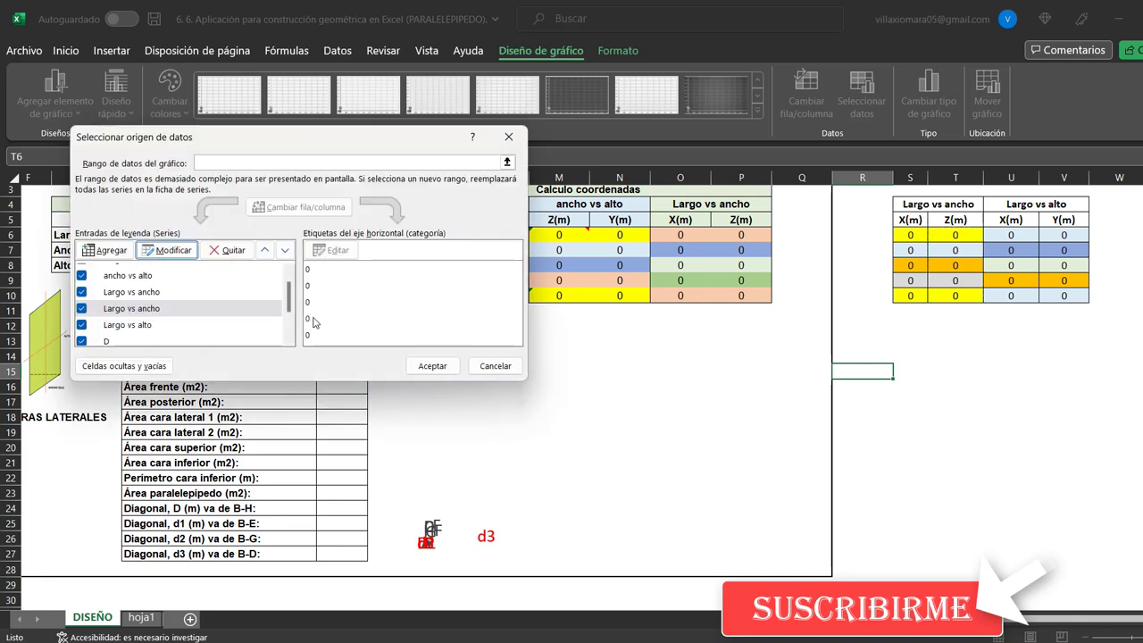
- Give the last Largo vs alto series X values U6:U10 and Y values V6:V10
left_click(155, 326)
left_click(170, 251)
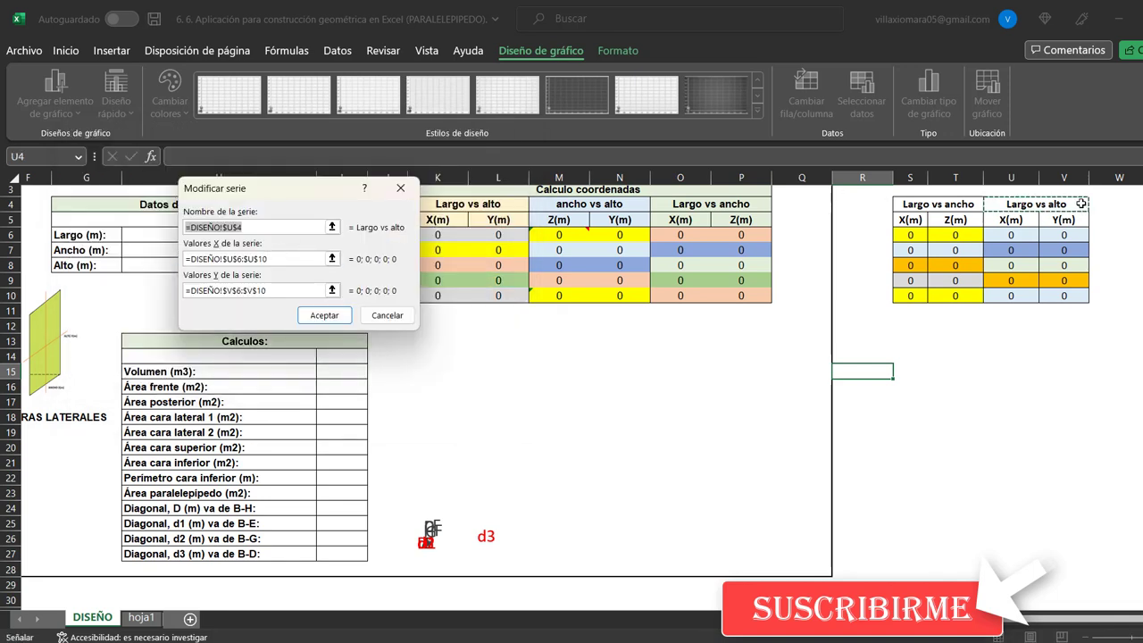
left_click(284, 259)
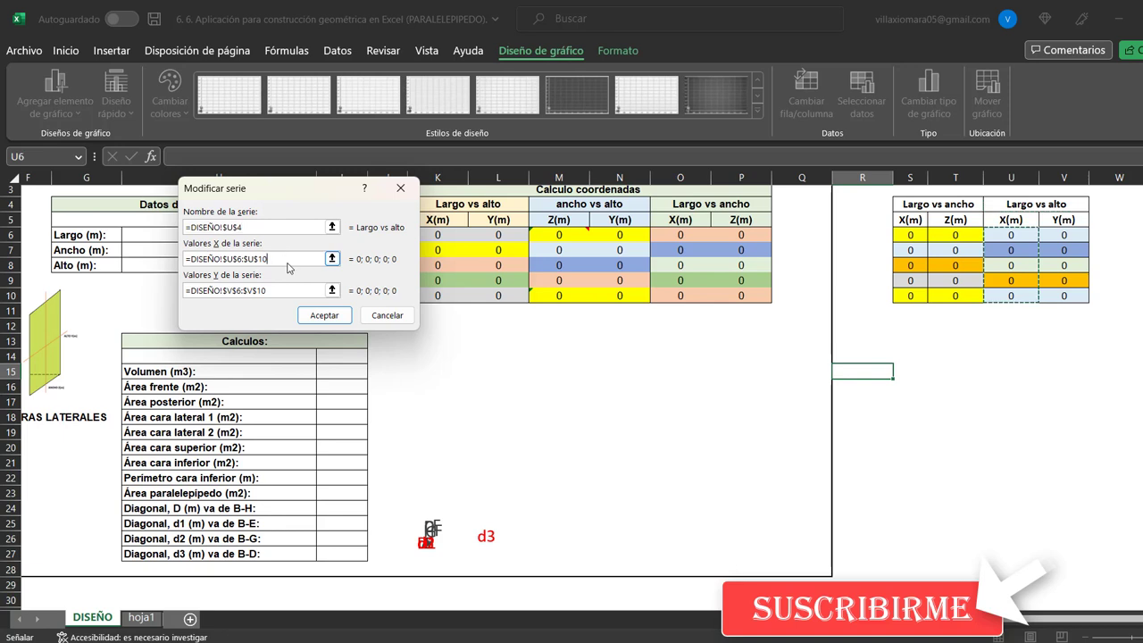
left_click(262, 291)
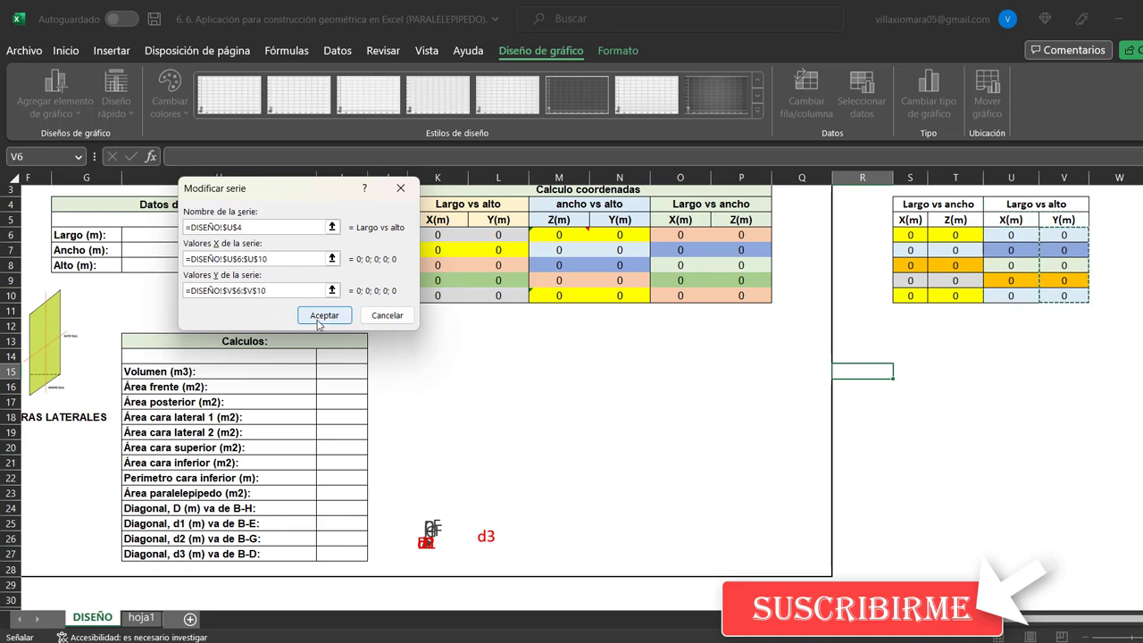
left_click(319, 315)
scroll(140, 330, "down", 1)
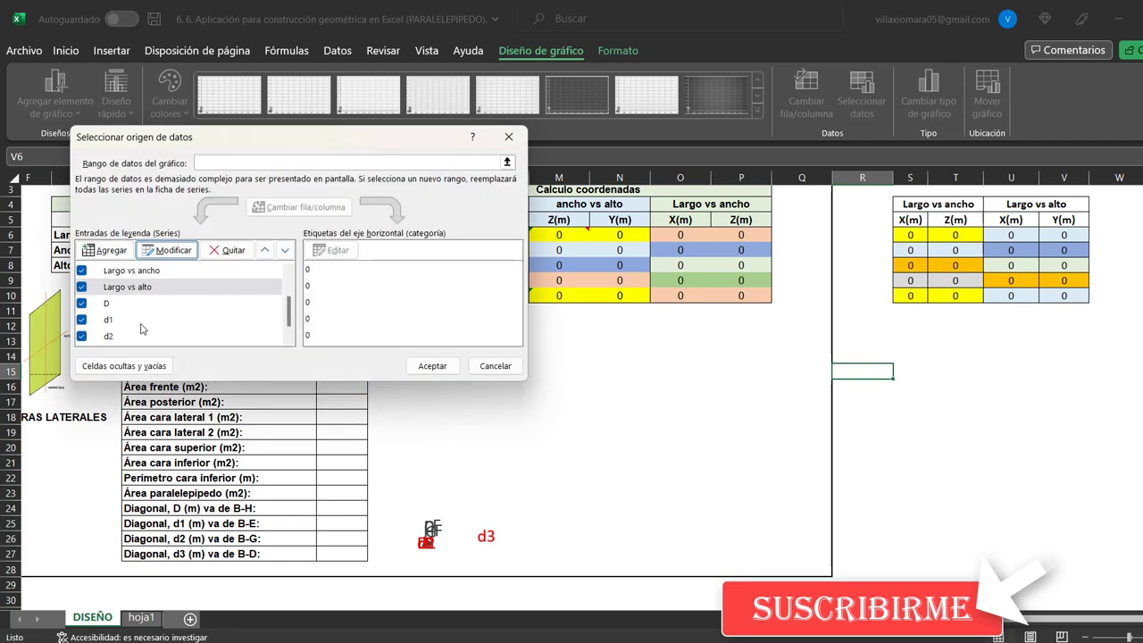
- Set the diagonal series D to X values M10;O8 and Y values N10;P8
left_click(121, 307)
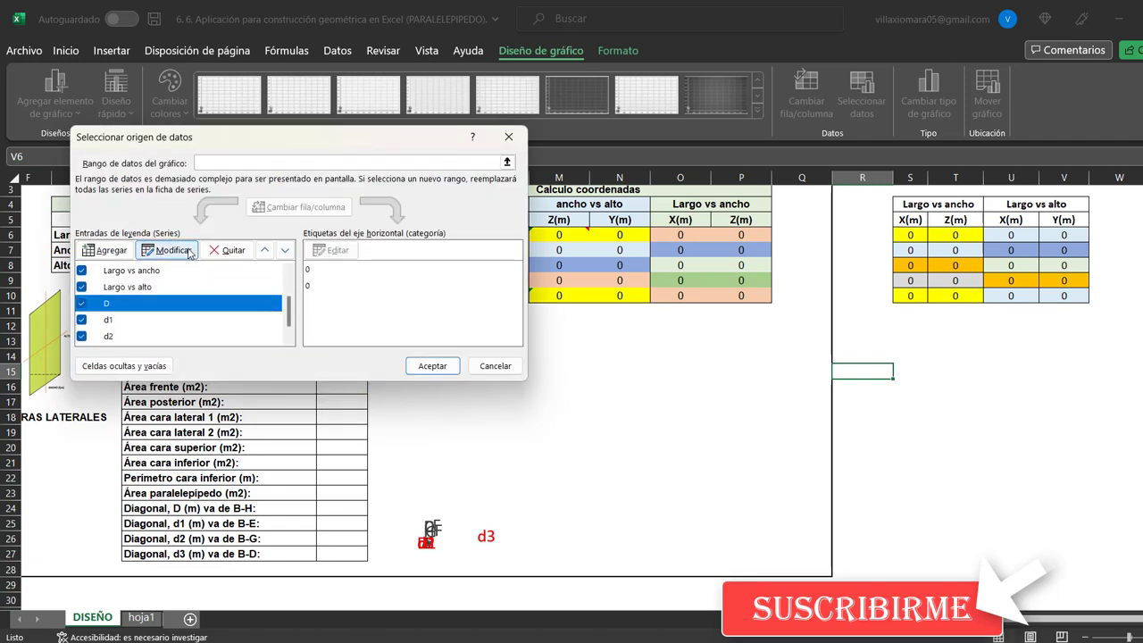
left_click(189, 252)
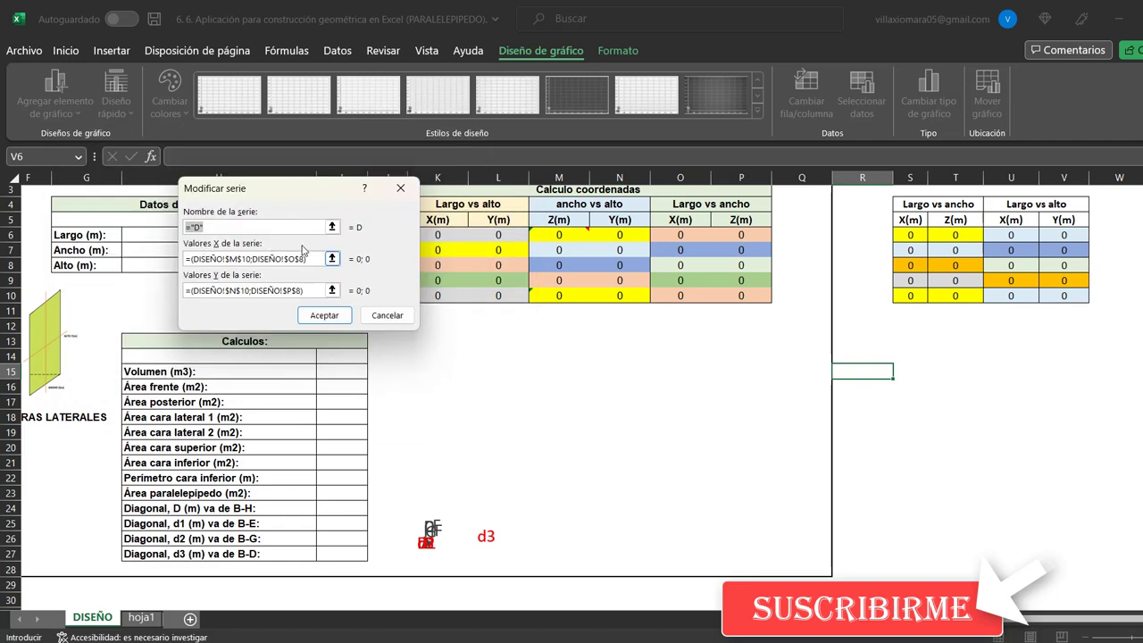
left_click(311, 261)
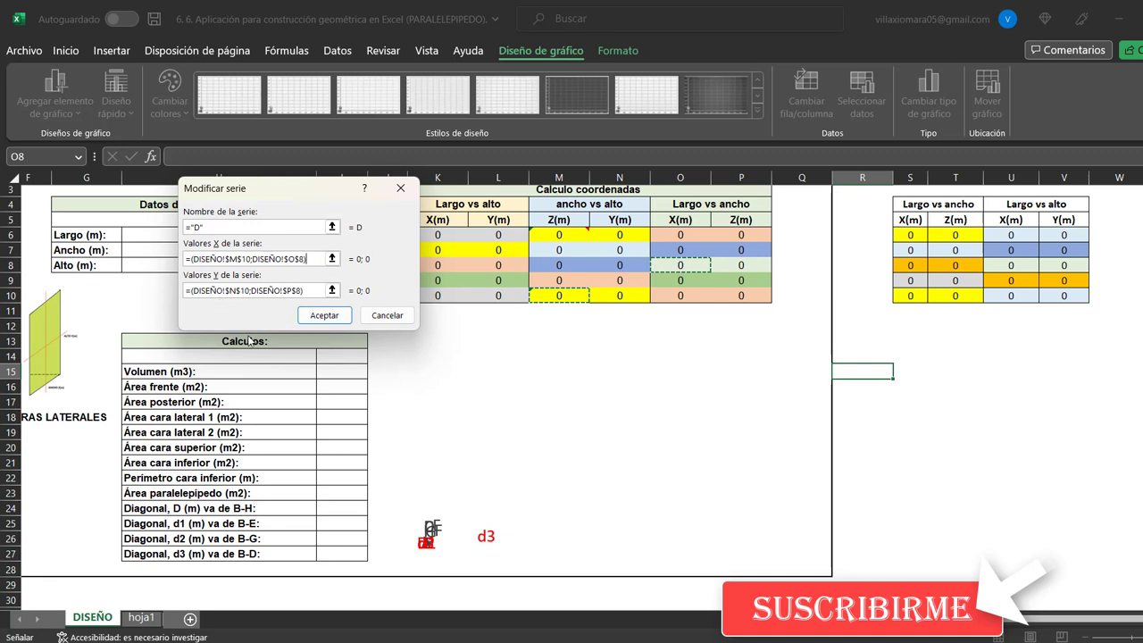
left_click(313, 290)
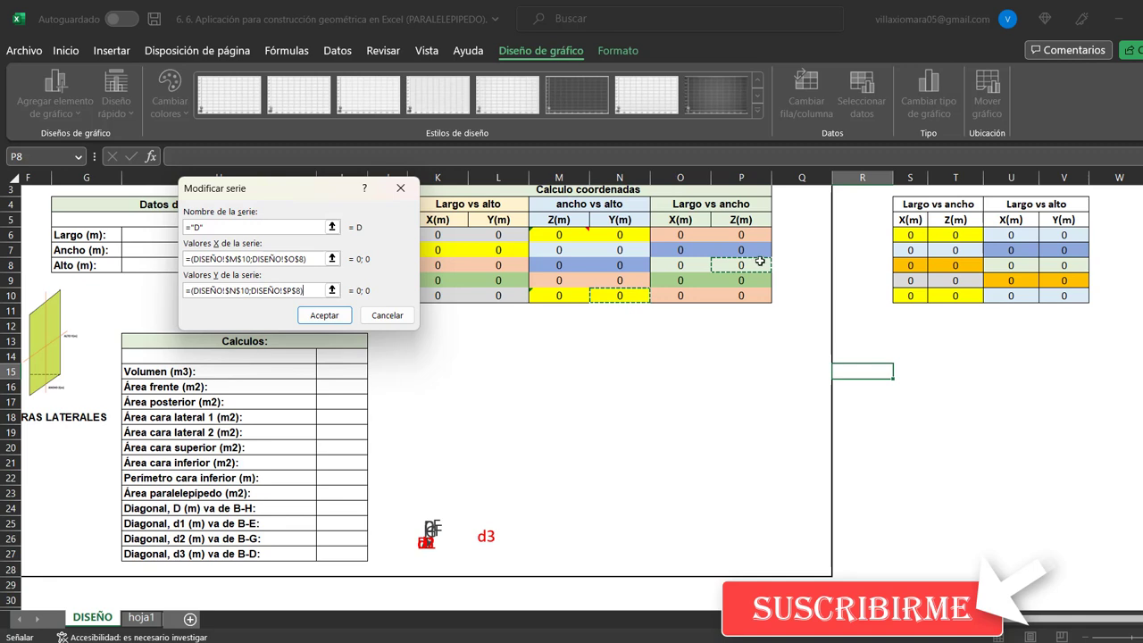
left_click(324, 315)
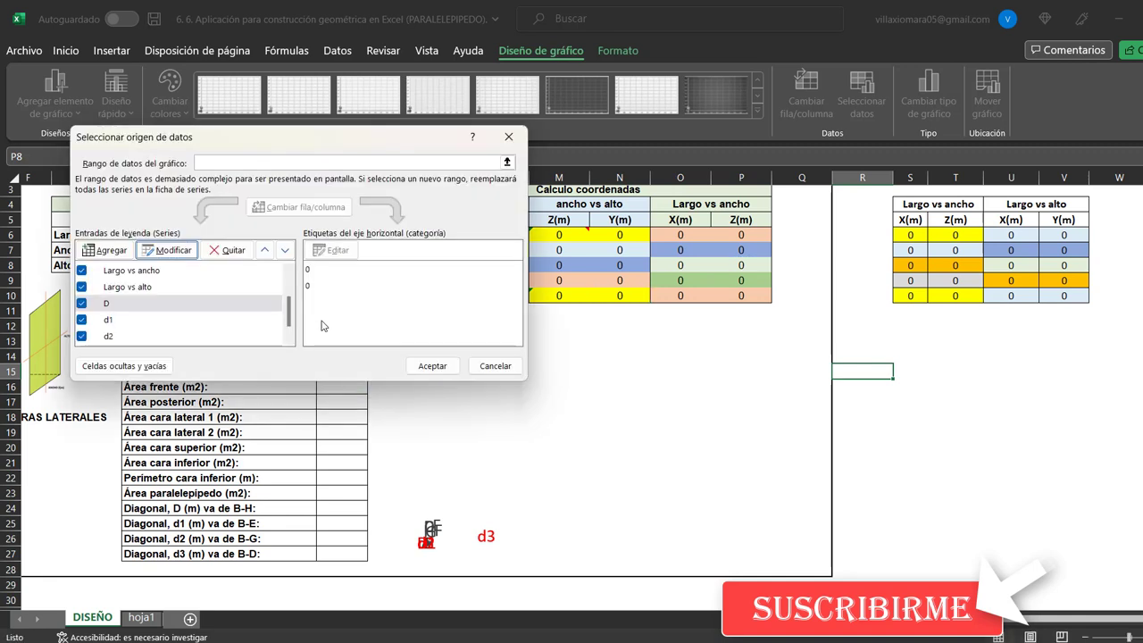
- Look over the d1–d3 diagonal series and accept the chart's data source settings
left_click(134, 320)
scroll(288, 321, "down", 1)
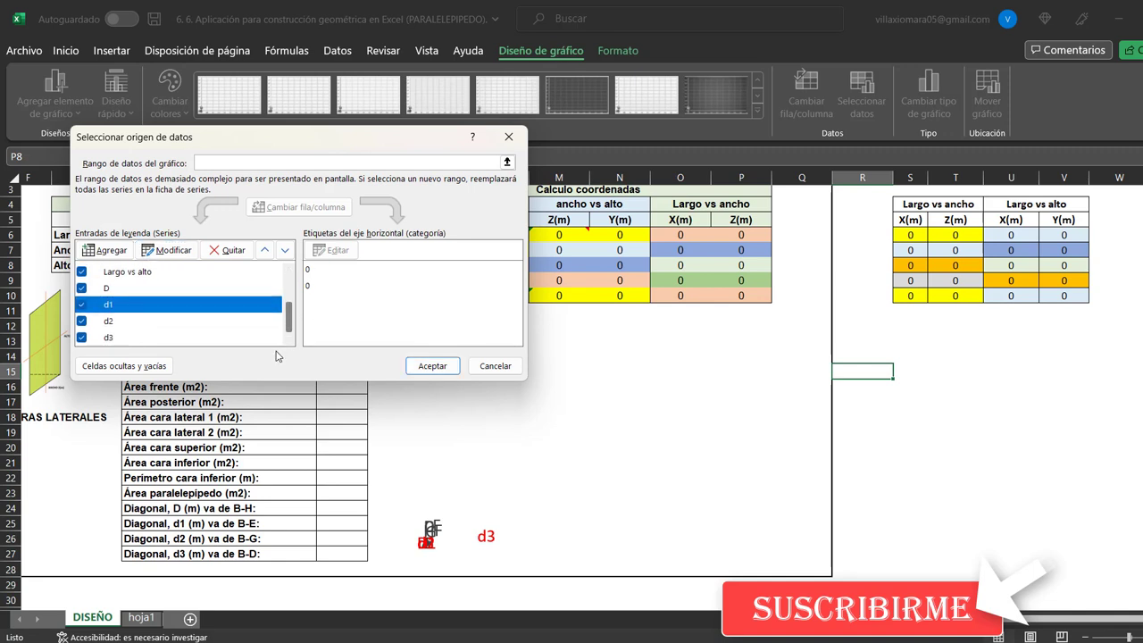
left_click(191, 340)
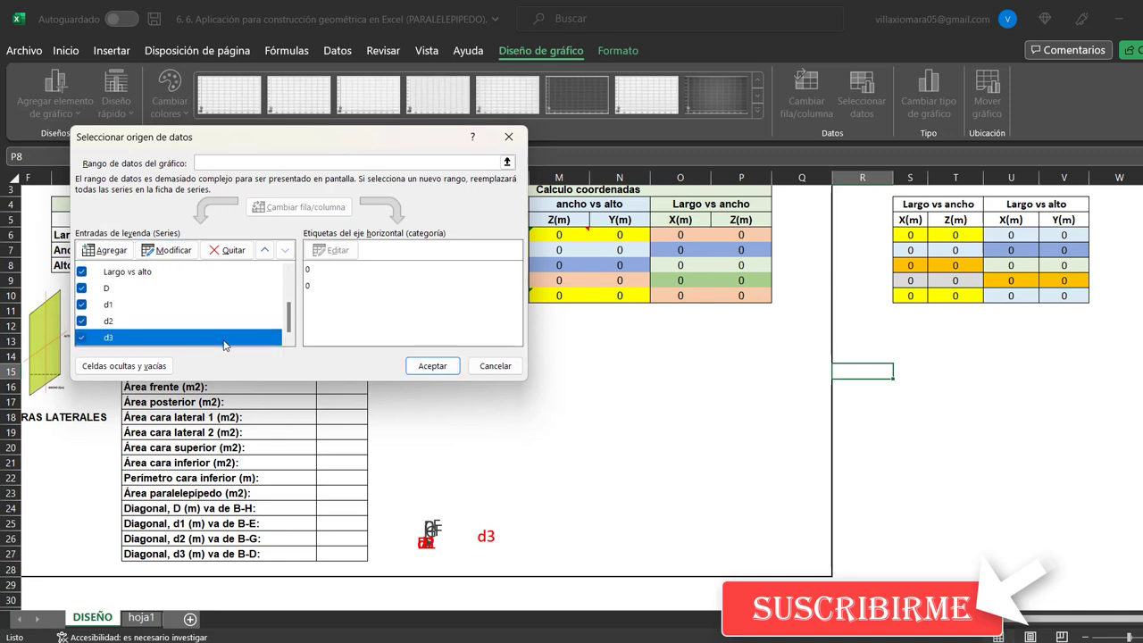
left_click(434, 368)
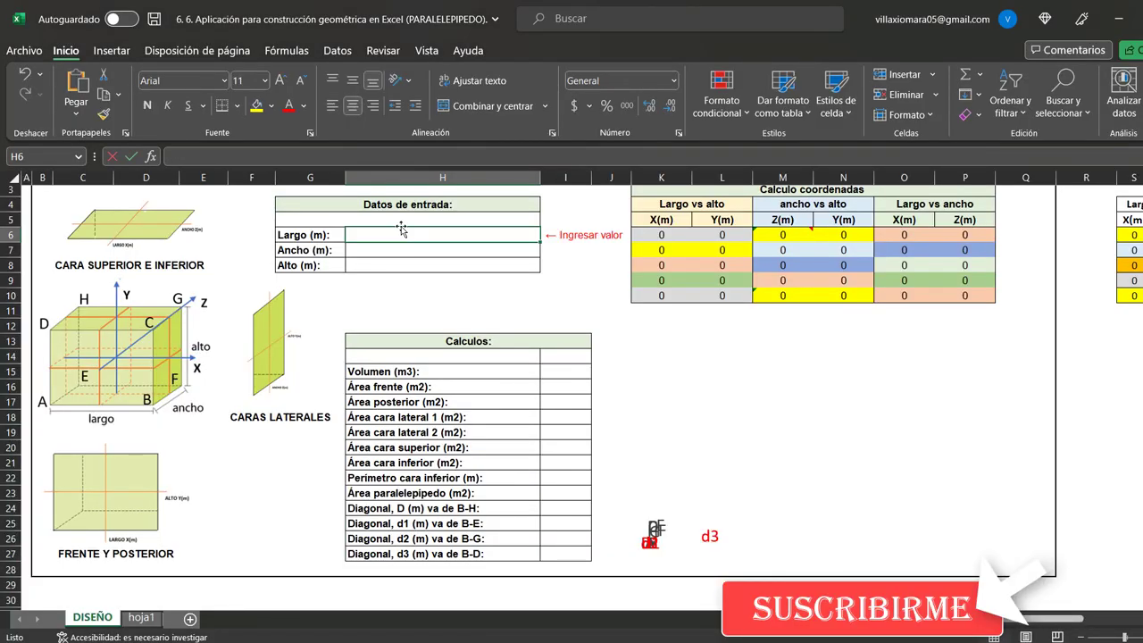
- Enter test dimensions Largo 5, Ancho 6 and Alto 7 in H6:H8
type("5")
key("Return")
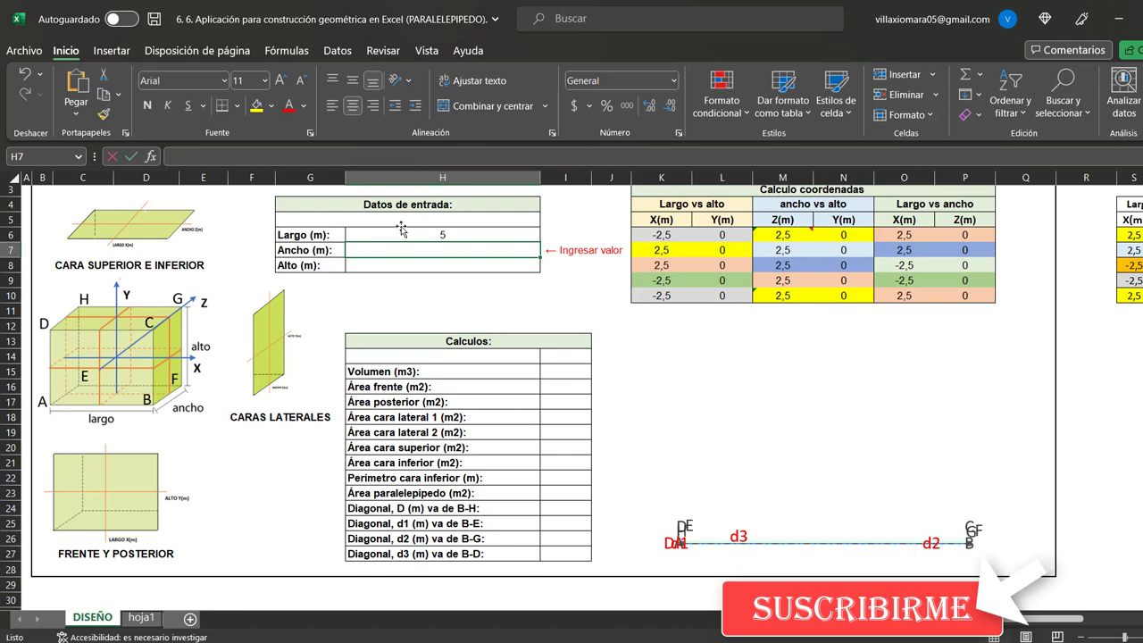
type("6")
key("Return")
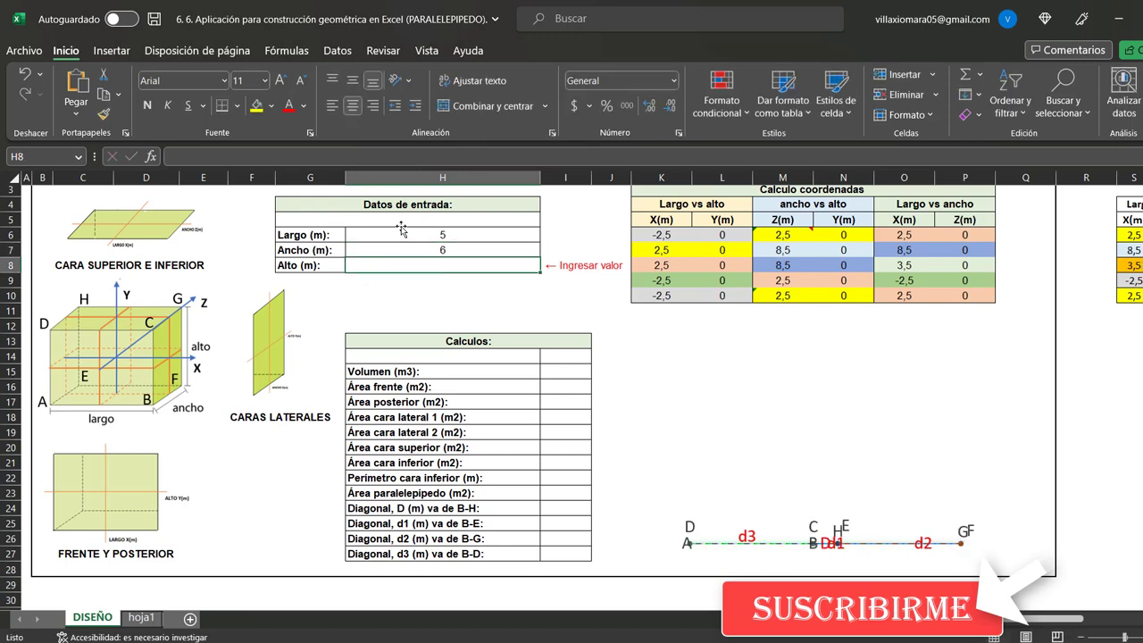
type("7")
key("ctrl+Return")
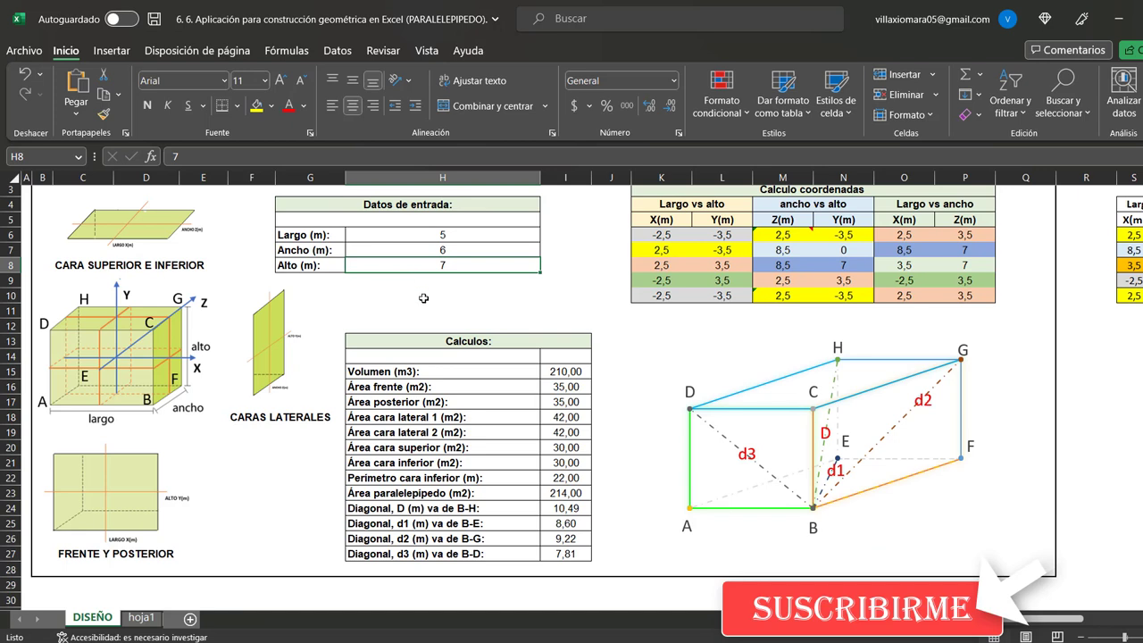
left_click(429, 304)
- Change the dimensions to Largo 10, Ancho 15 and Alto 9
left_click(448, 237)
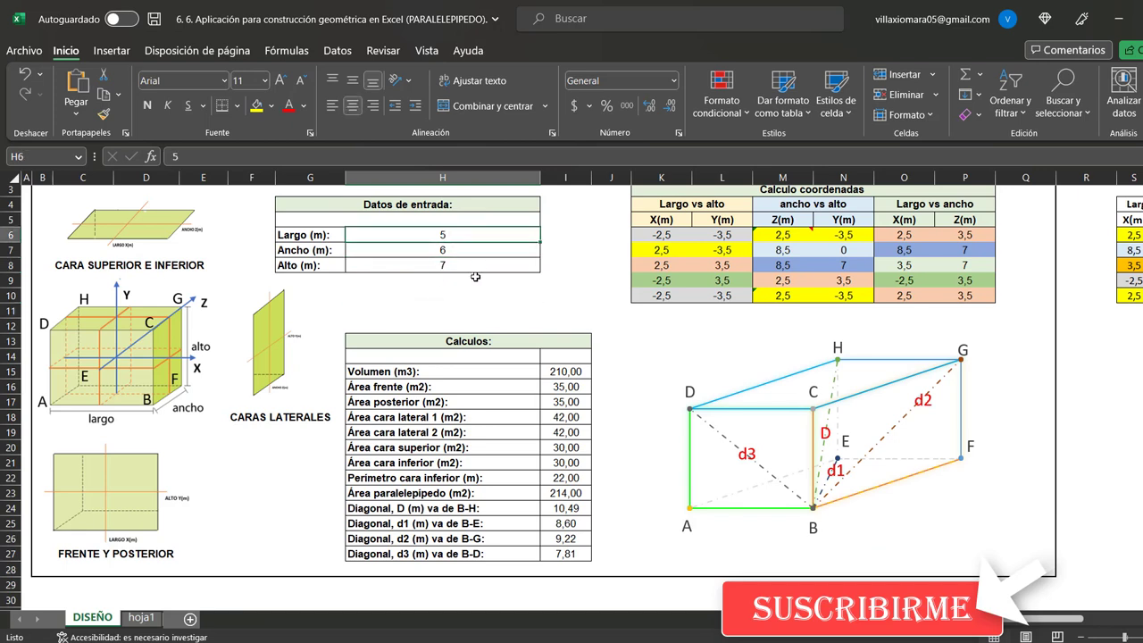
type("10")
key("Return")
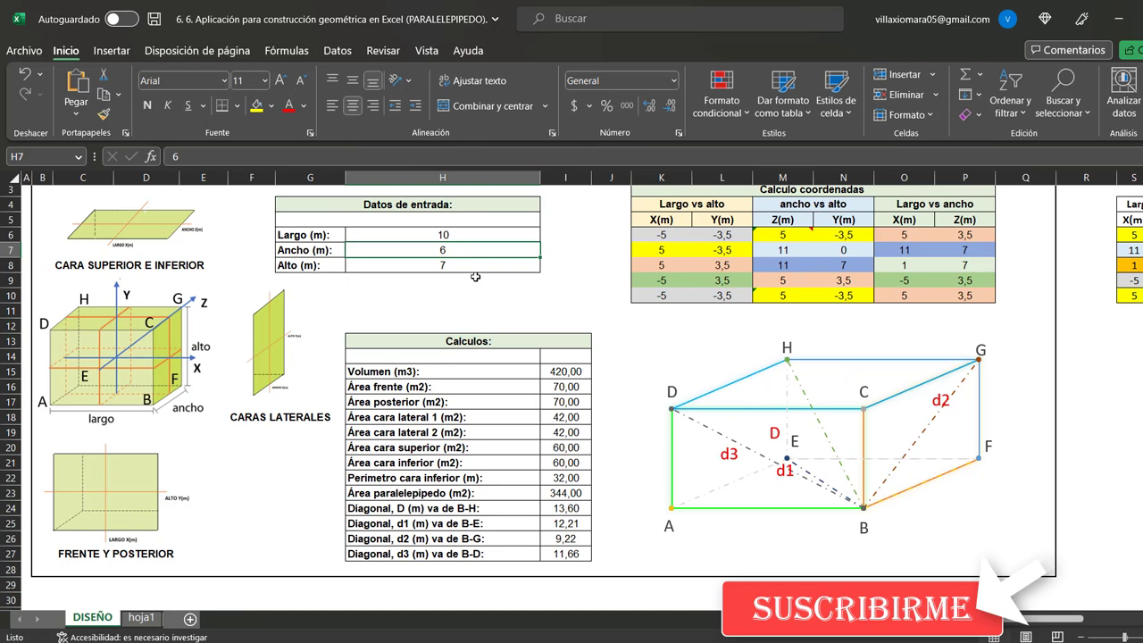
type("15")
key("Return")
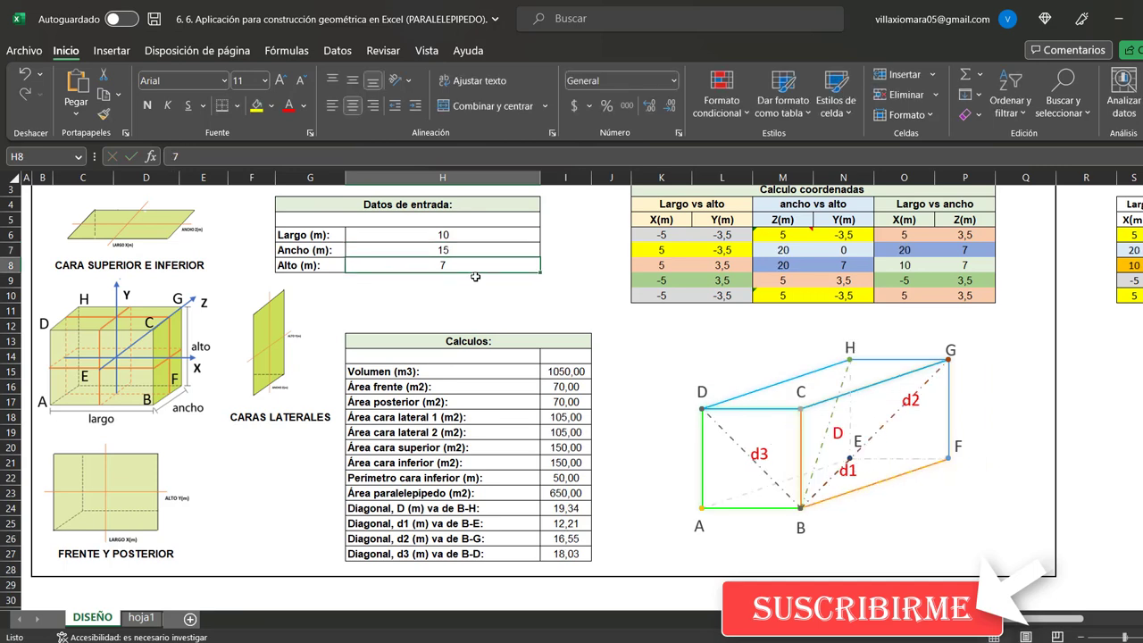
key("BackSpace")
type("9")
key("Return")
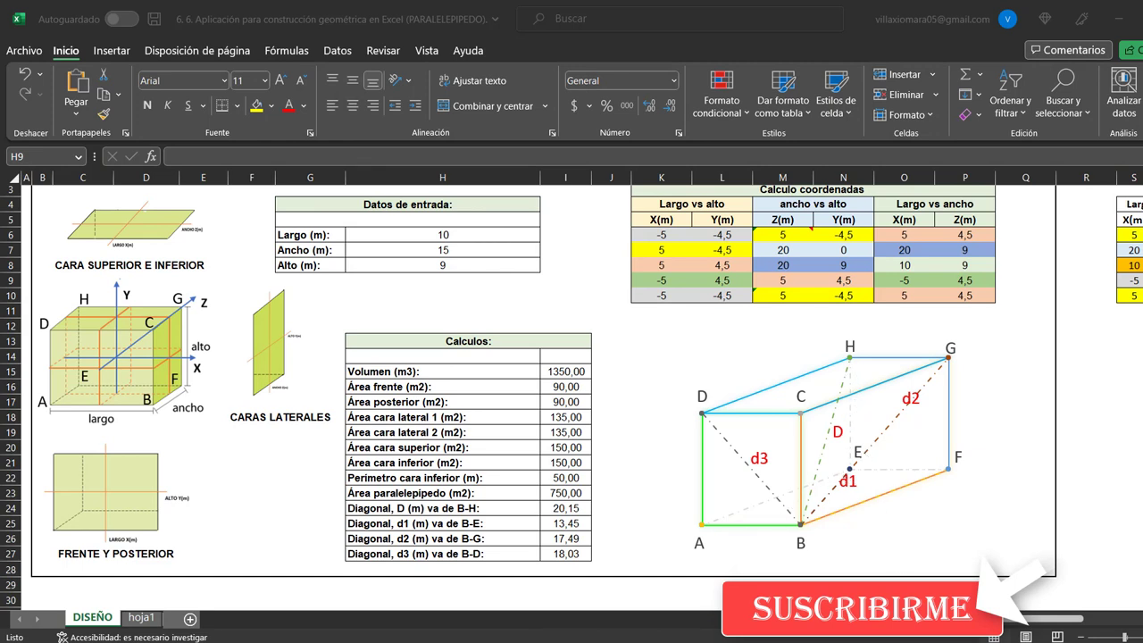
key("alt+Tab")
scroll(580, 393, "right", 5)
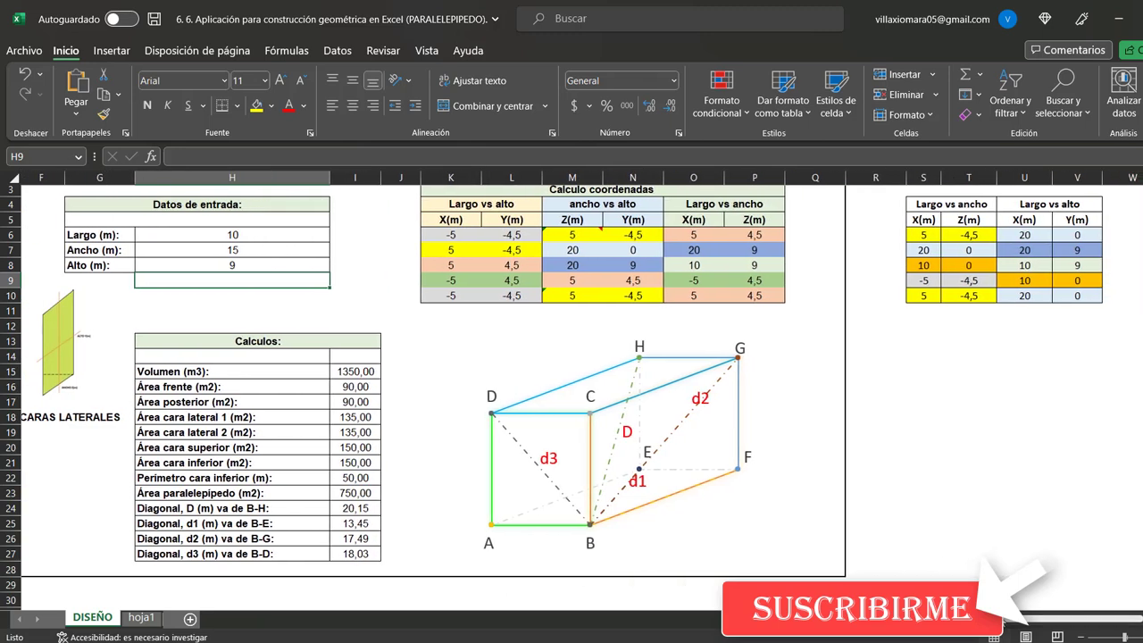
left_click(944, 205)
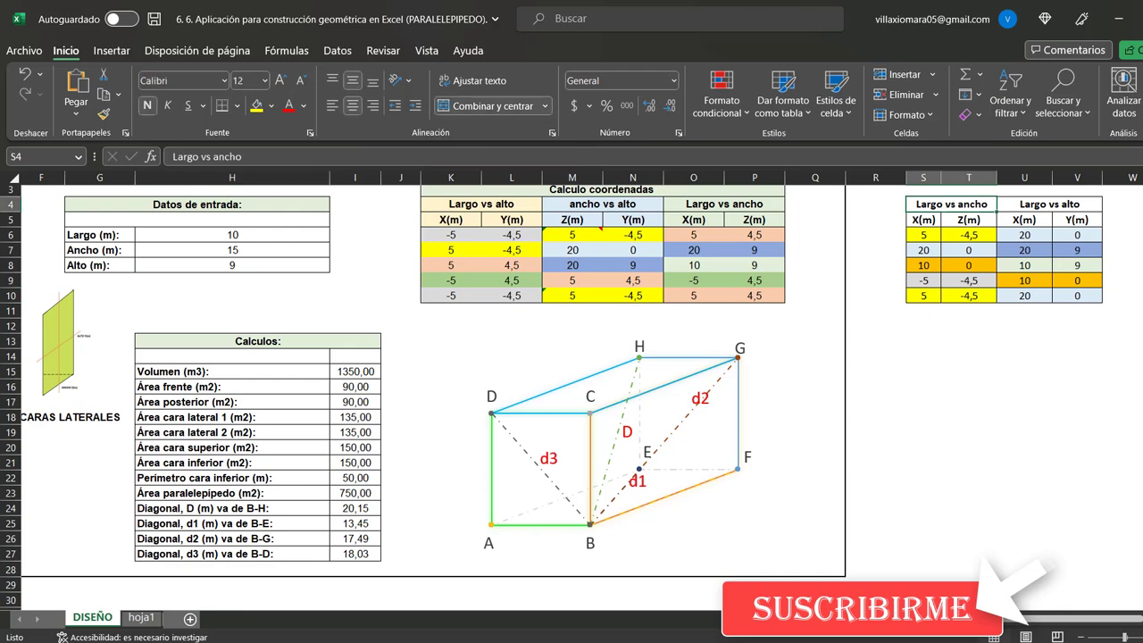
scroll(580, 392, "left", 5)
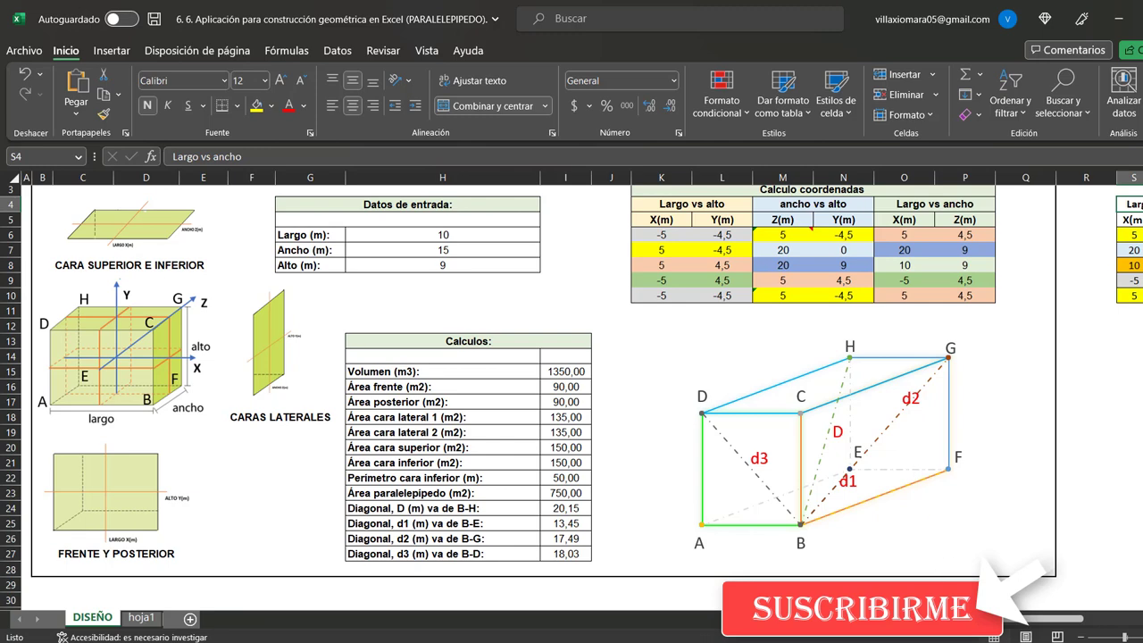
scroll(1044, 618, "right", 5)
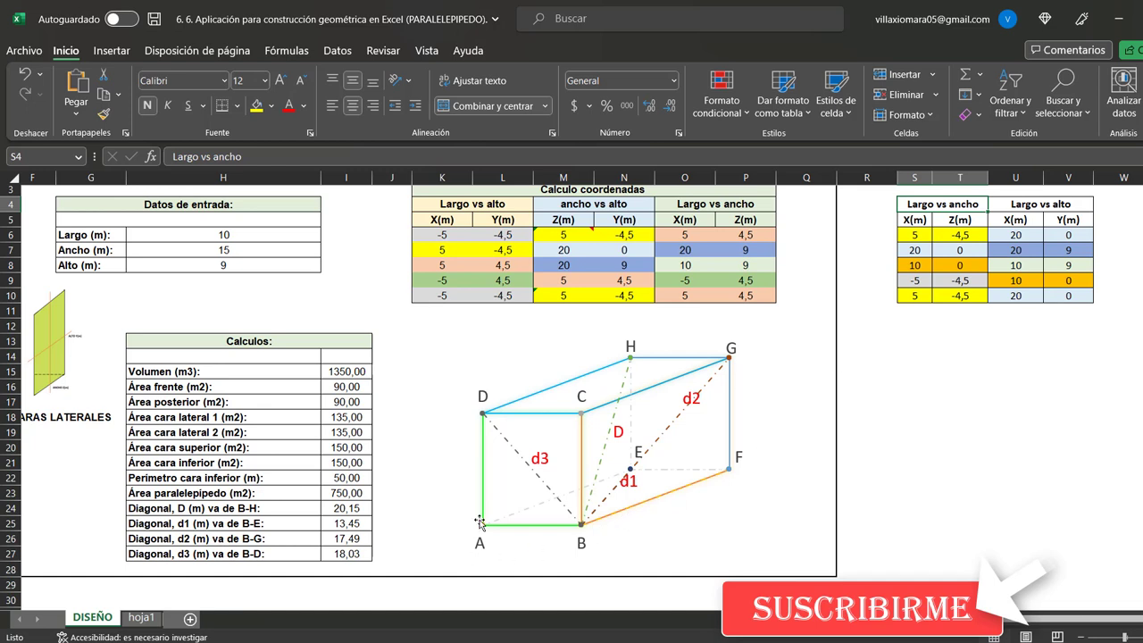
mouse_move(493, 524)
left_click(928, 234)
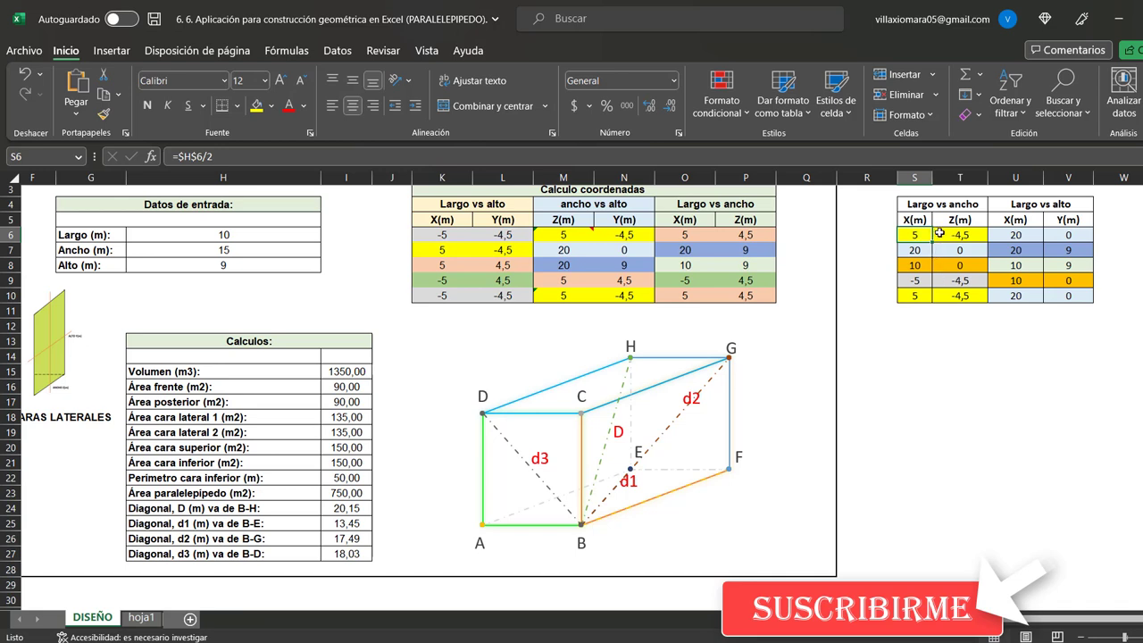
left_click(923, 253)
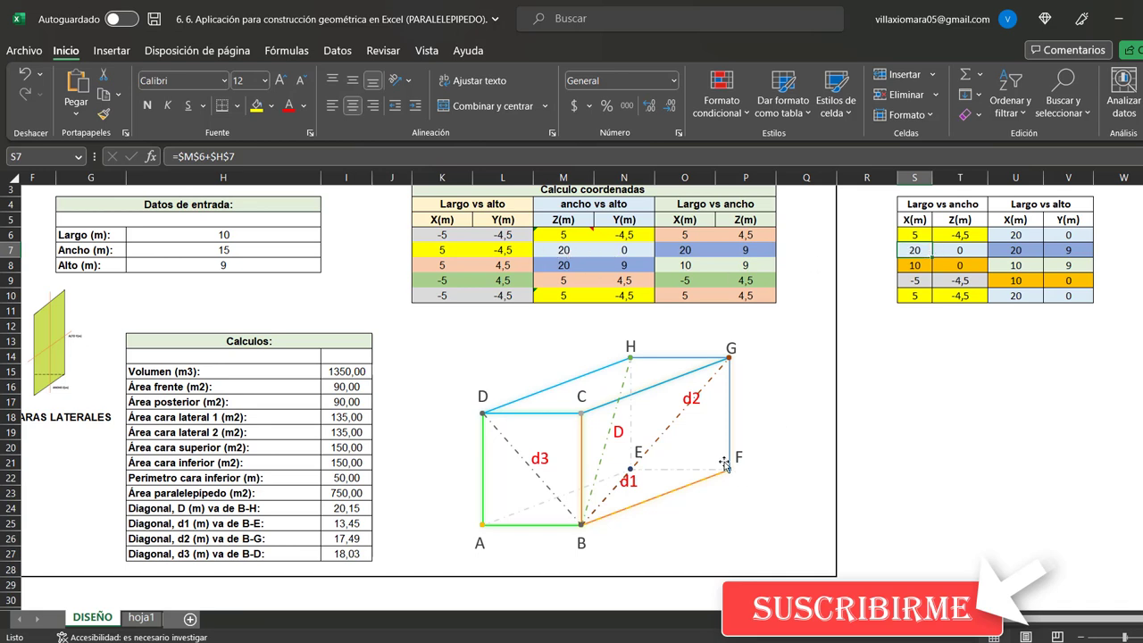
left_click(926, 268)
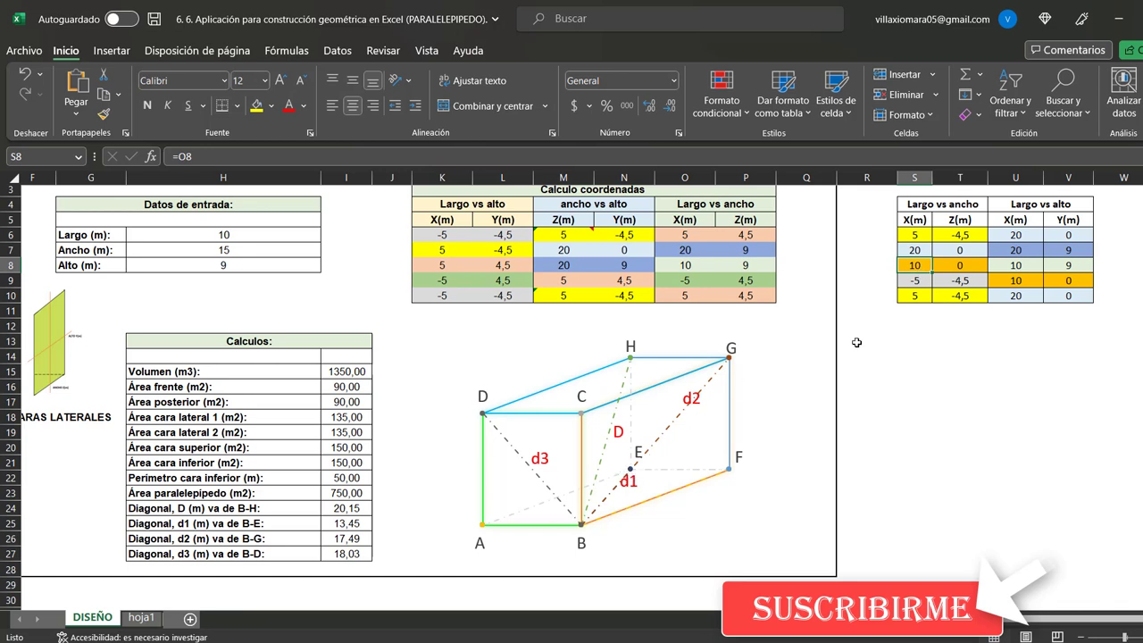
left_click(214, 158)
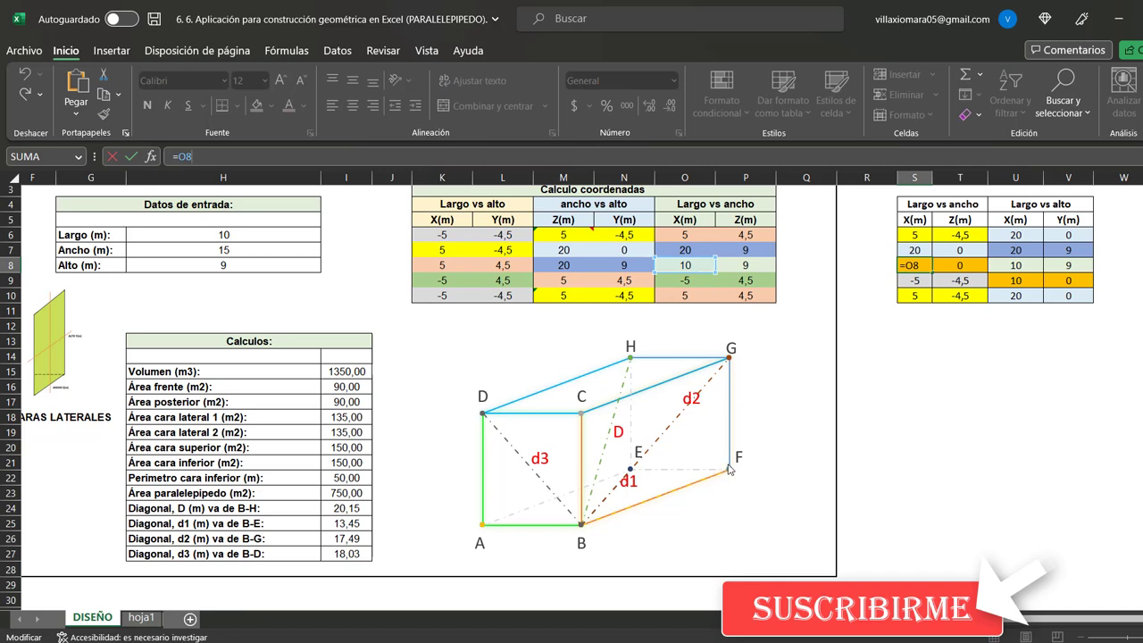
mouse_move(701, 473)
key("Return")
left_click(965, 261)
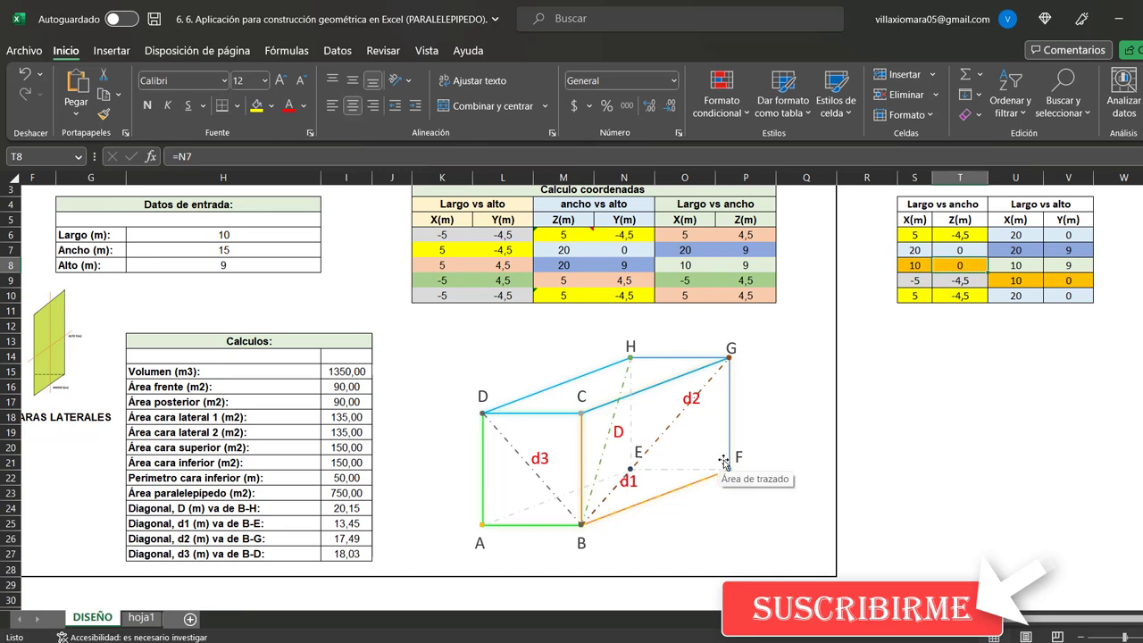
key("F2")
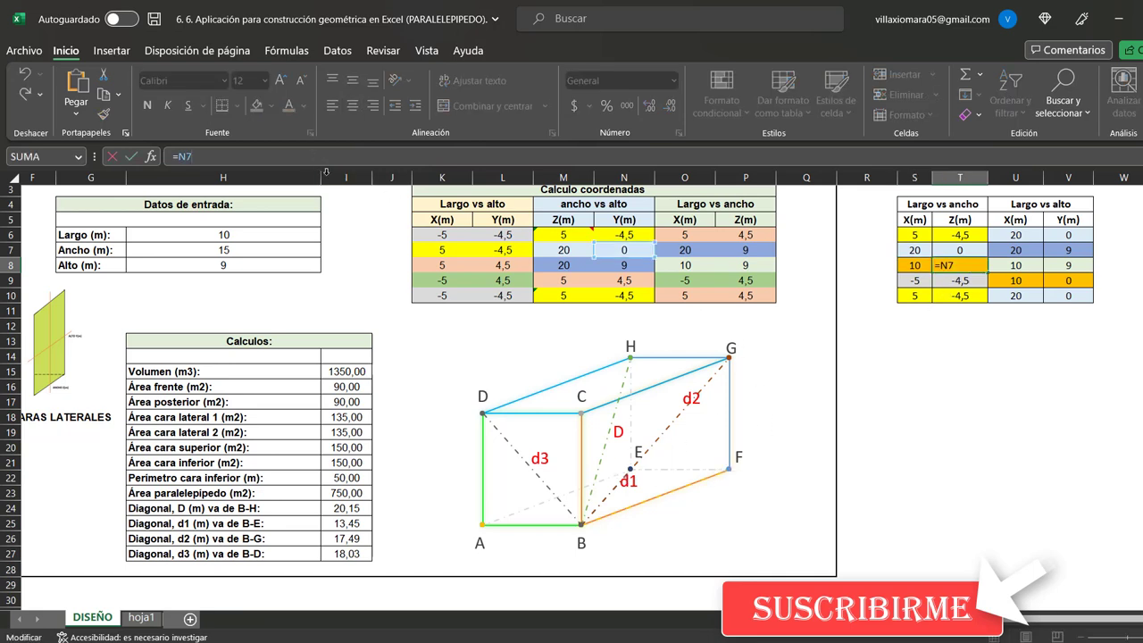
key("Escape")
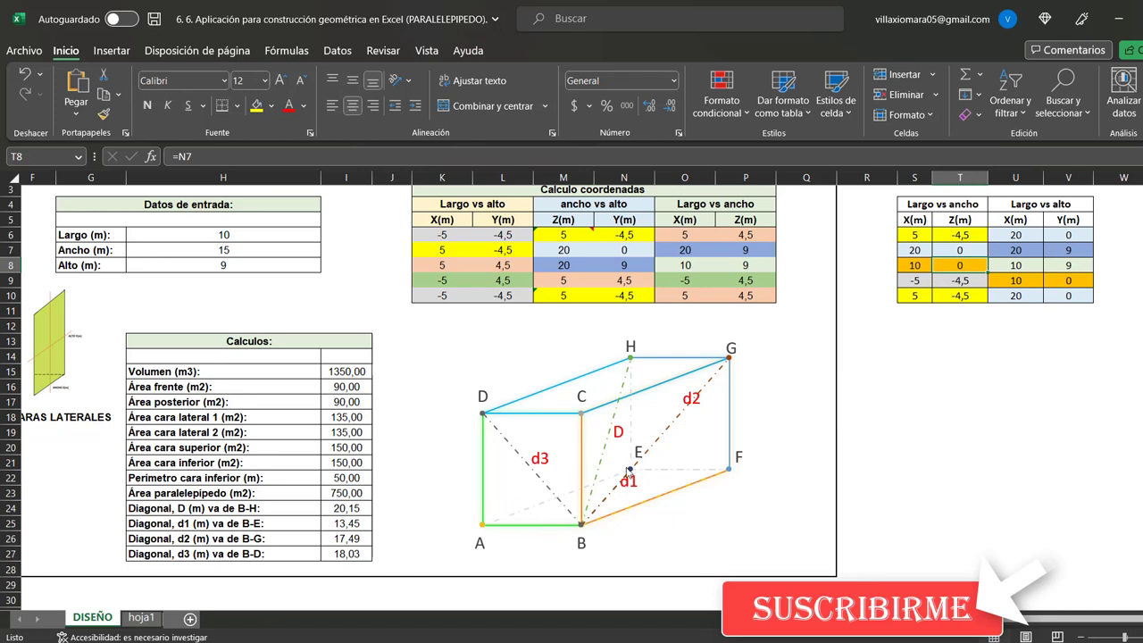
left_click(930, 298)
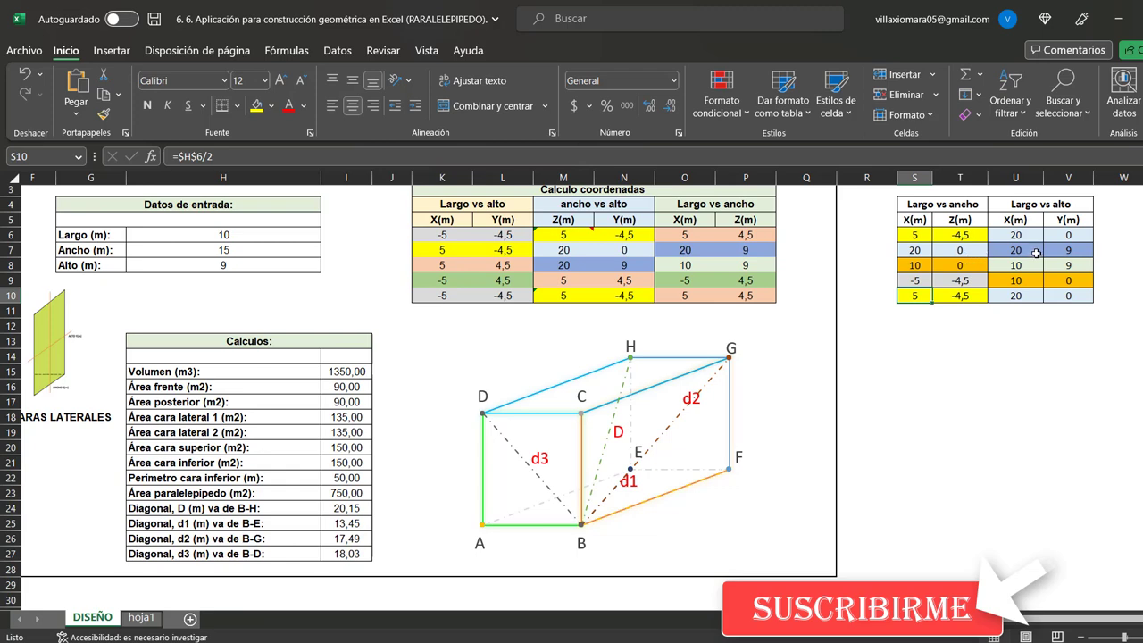
left_click(1052, 207)
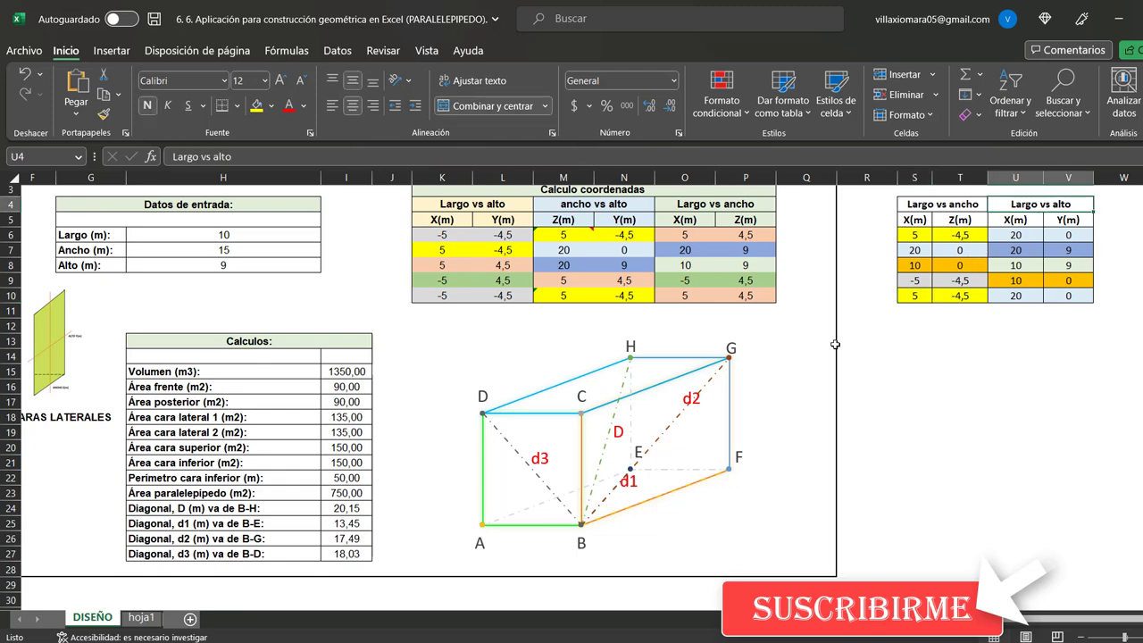
scroll(138, 430, "left", 1)
scroll(138, 430, "left", 4)
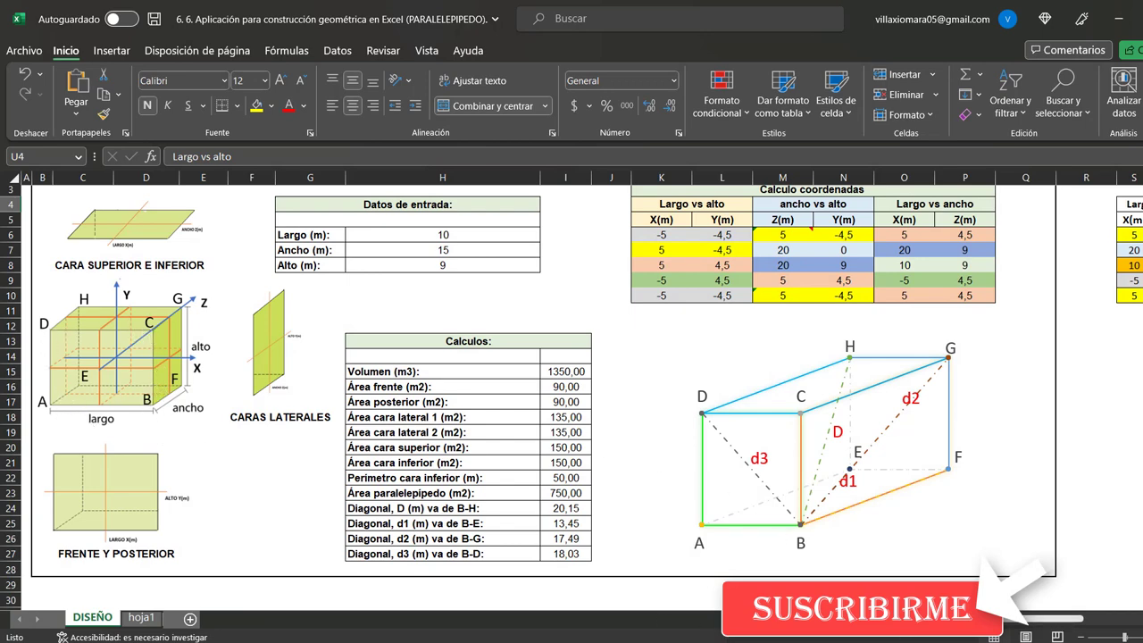
scroll(608, 393, "right", 6)
scroll(608, 393, "right", 1)
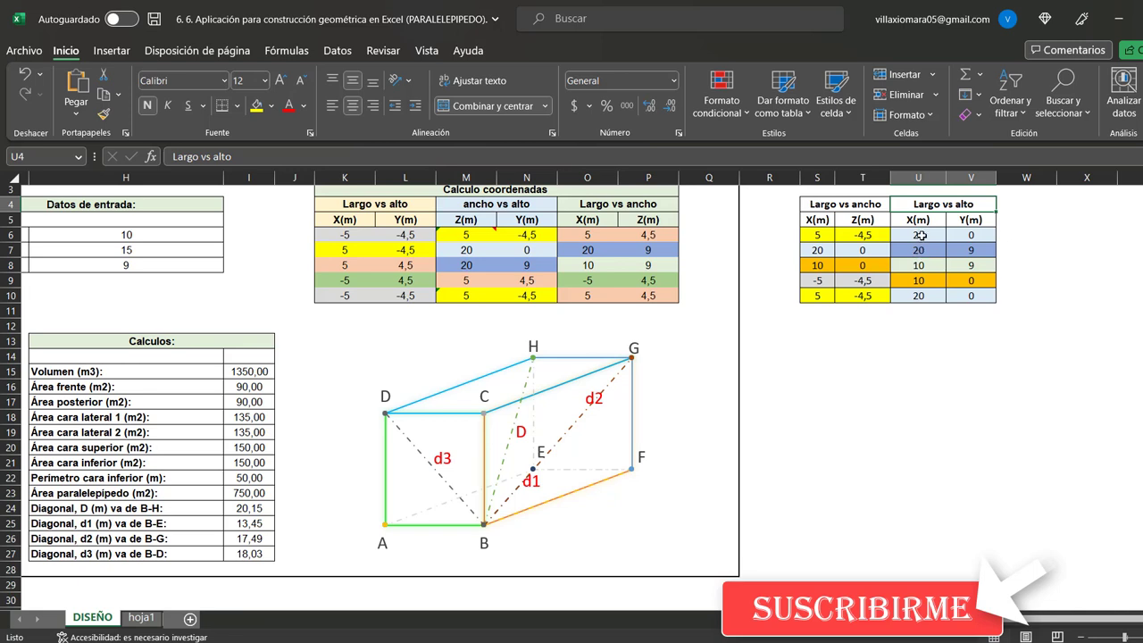
left_click_drag(920, 235, 971, 251)
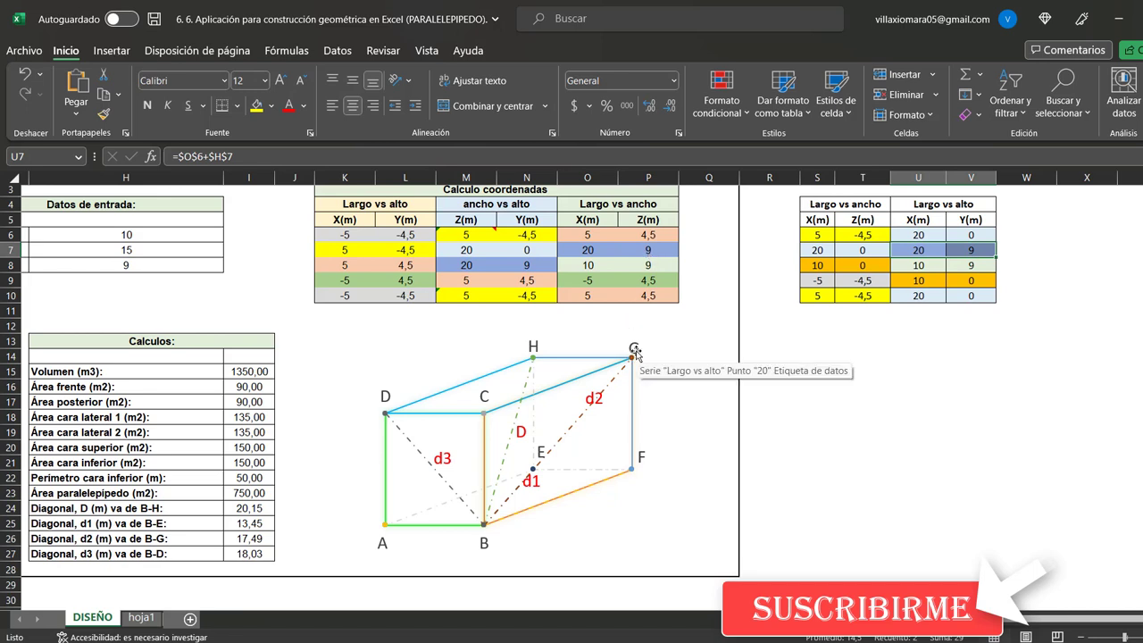
left_click(919, 269)
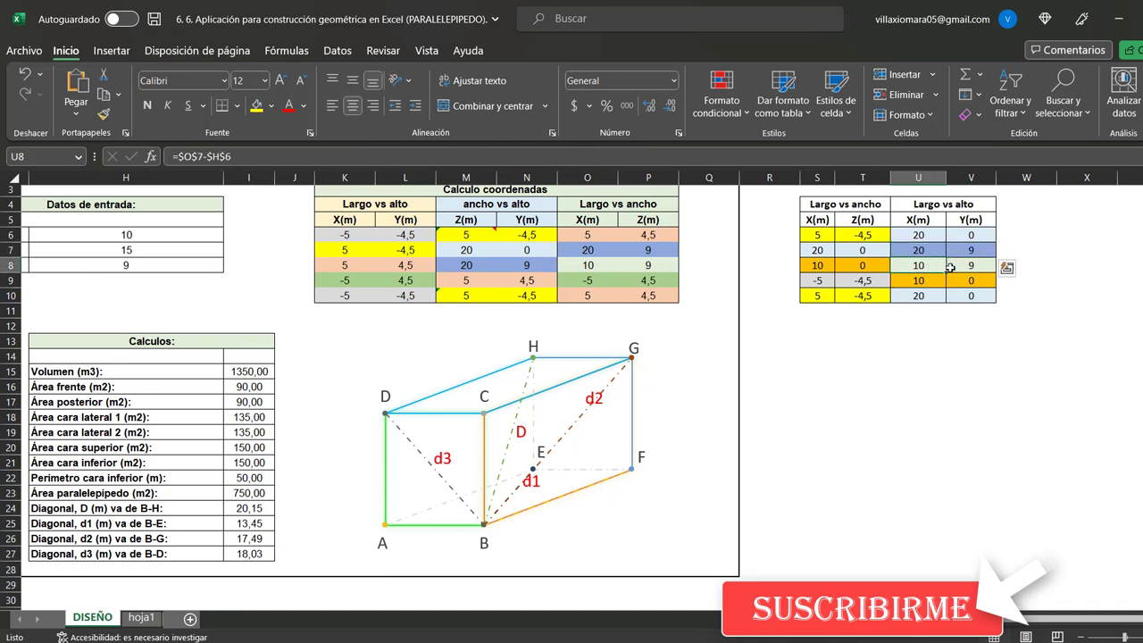
left_click_drag(950, 267, 955, 268)
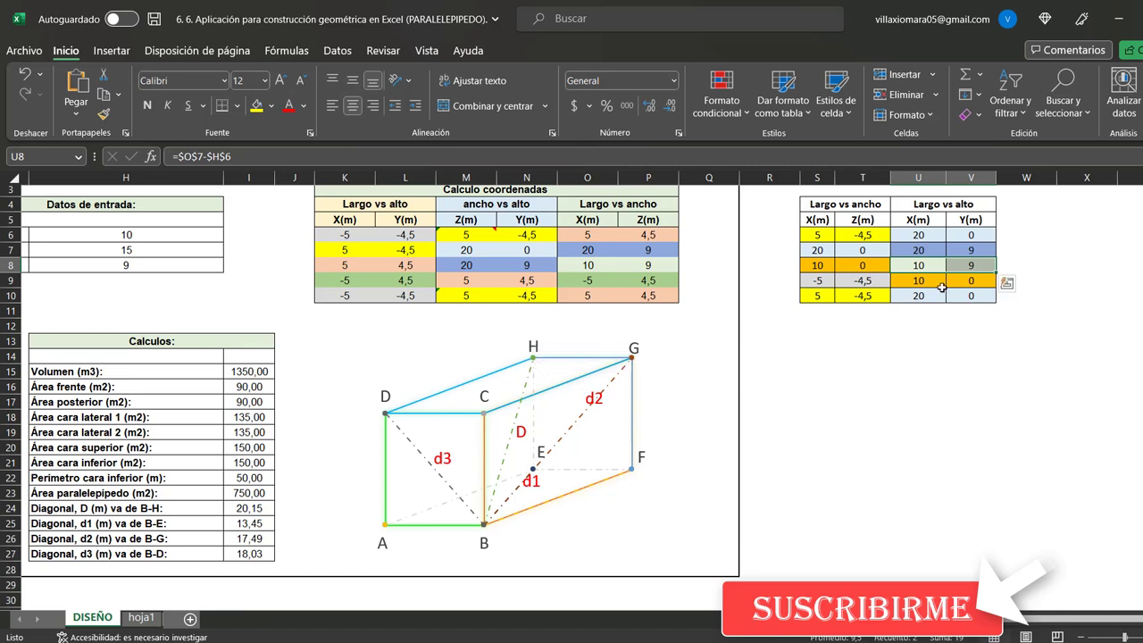
left_click_drag(938, 284, 964, 283)
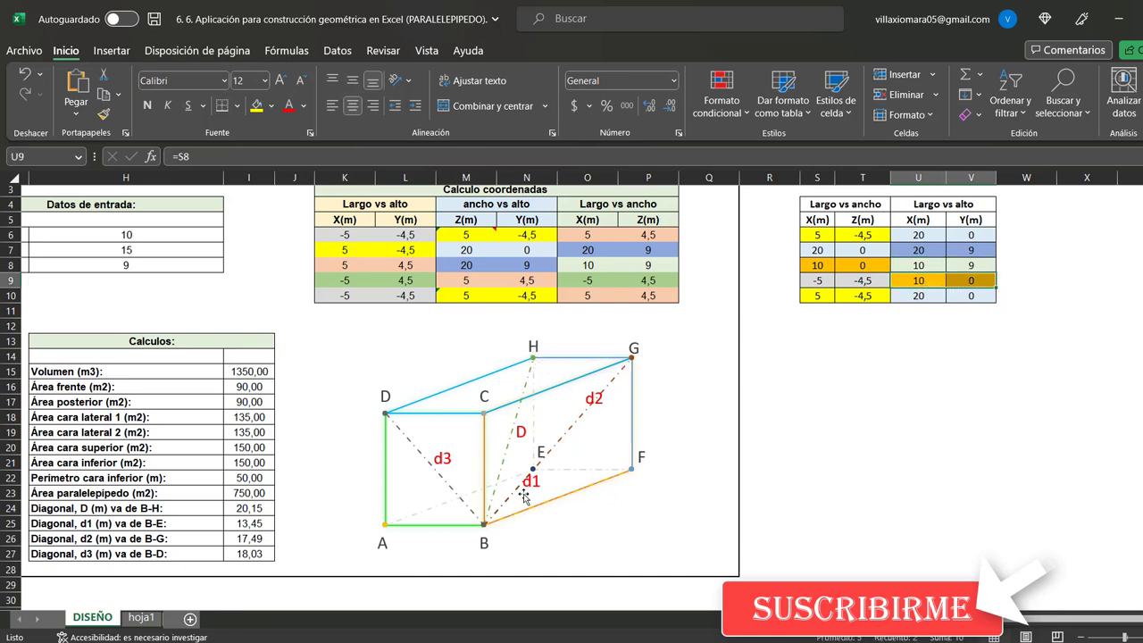
left_click(533, 466)
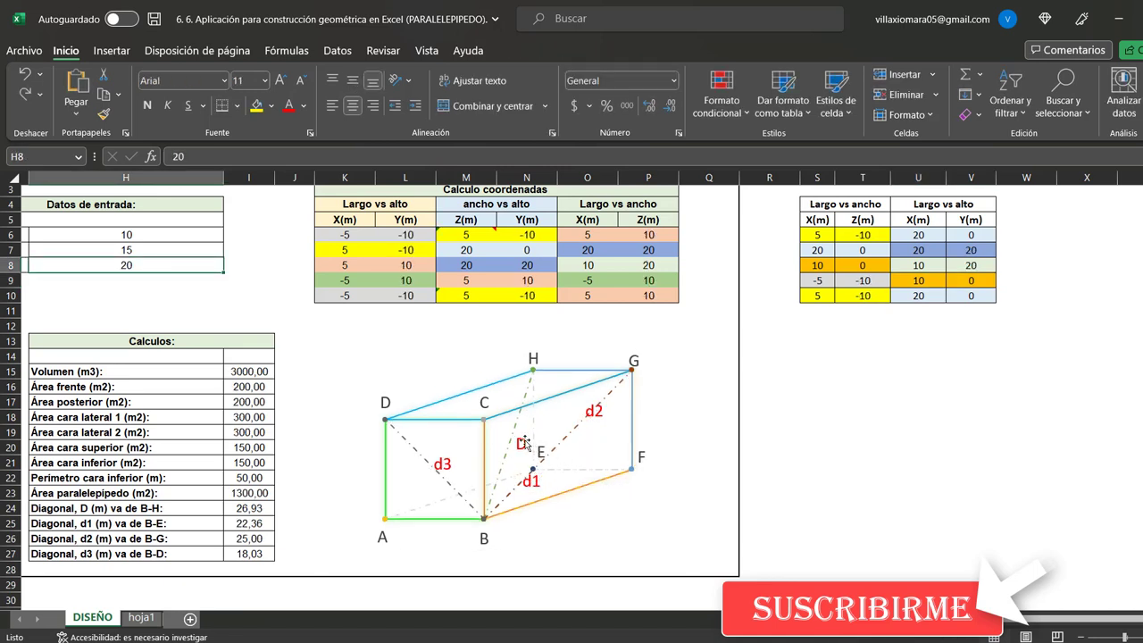
type("9")
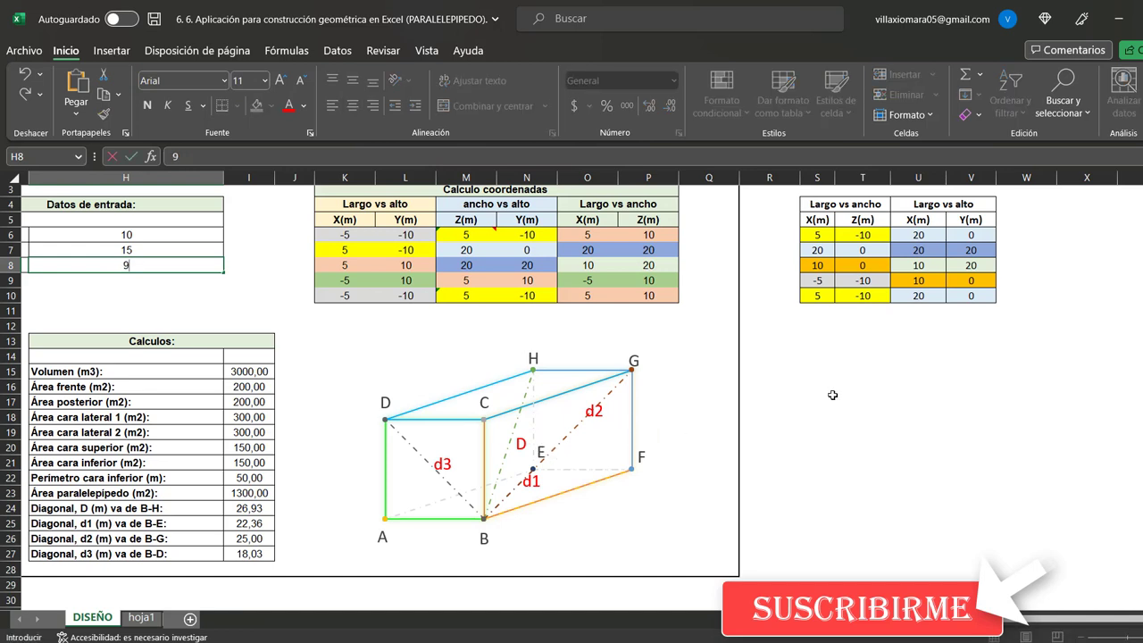
left_click(832, 394)
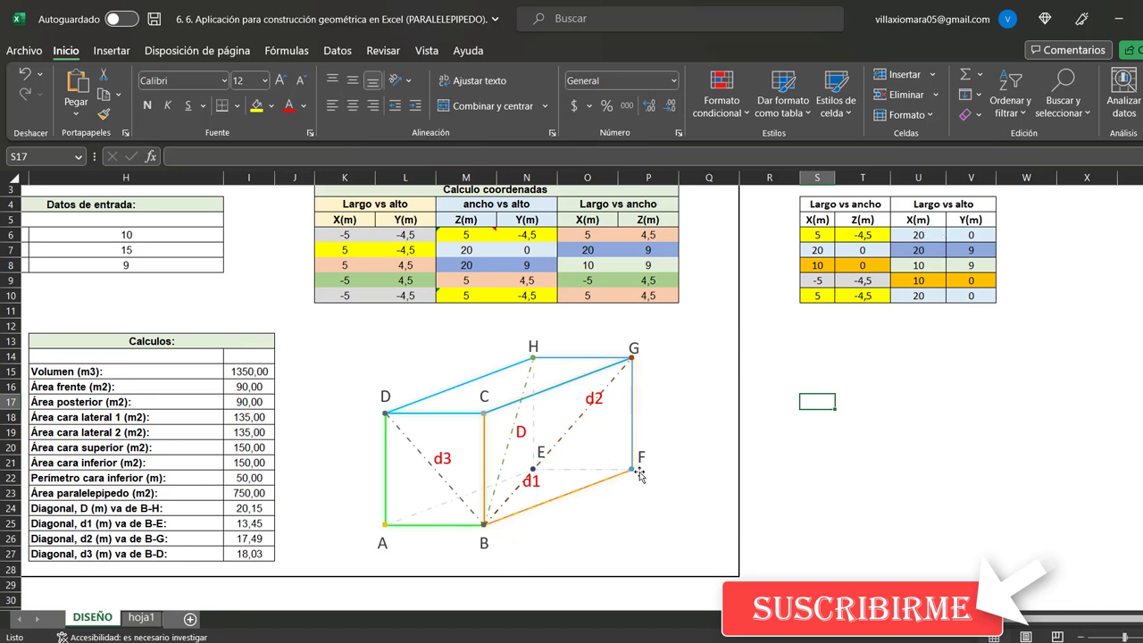
scroll(723, 478, "left", 3)
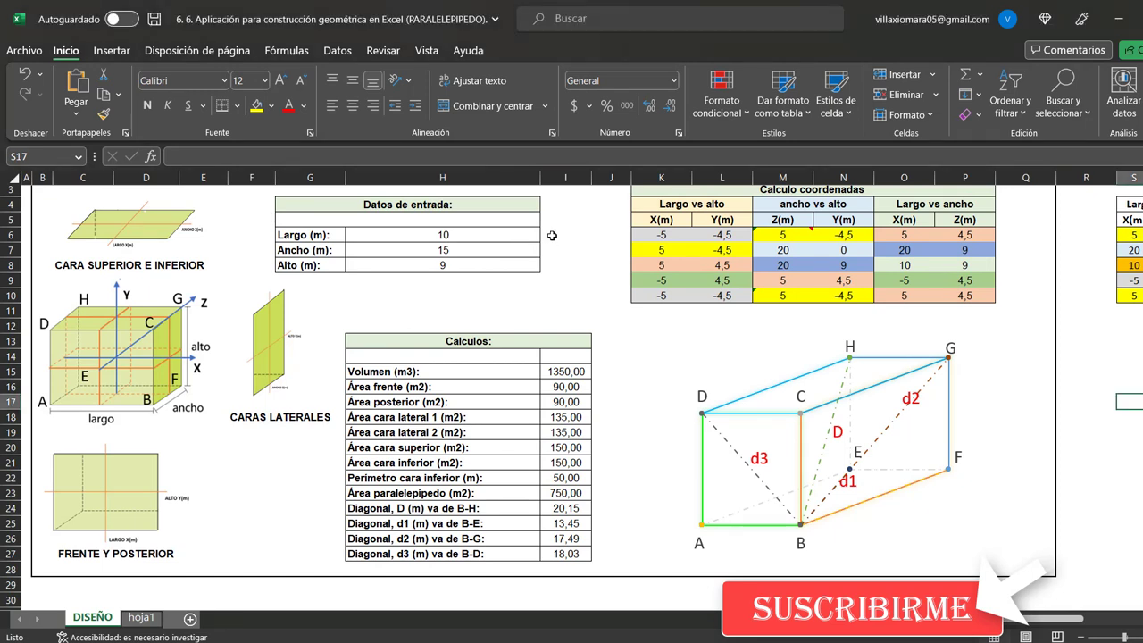
left_click(551, 239)
left_click(233, 159)
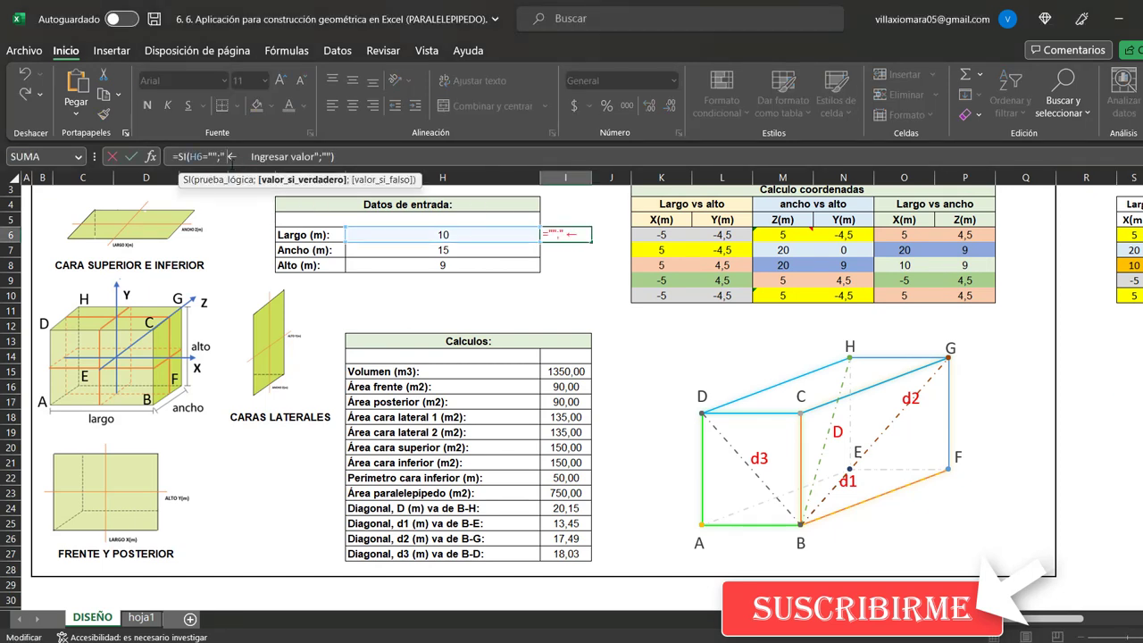
key("Left")
key("Left")
key("Left")
key("BackSpace")
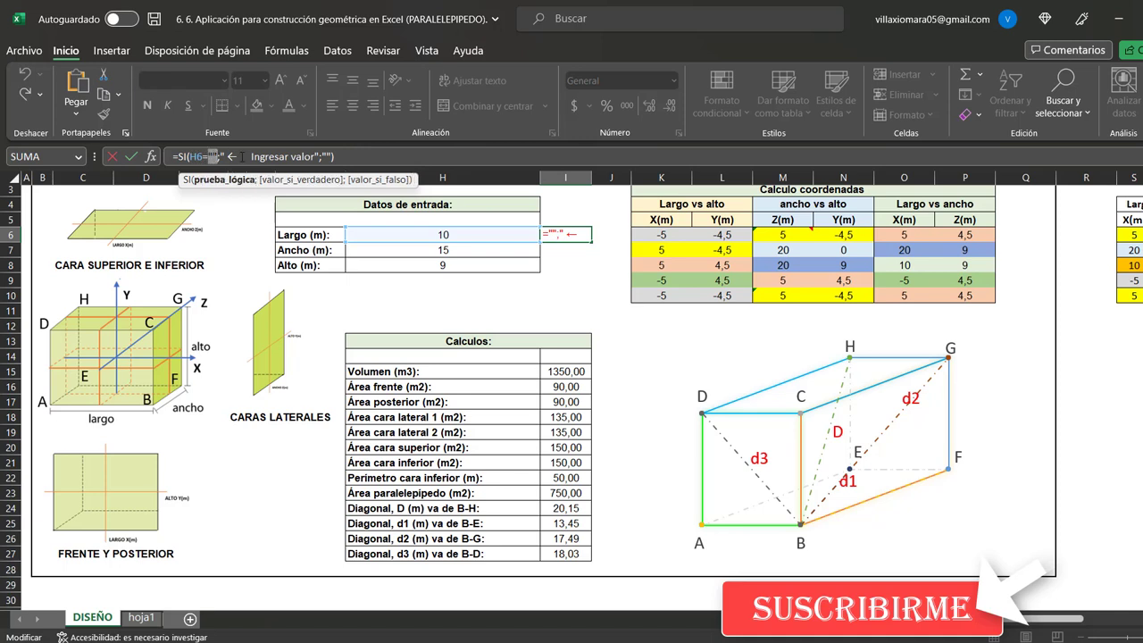
left_click_drag(236, 156, 314, 147)
left_click(323, 156)
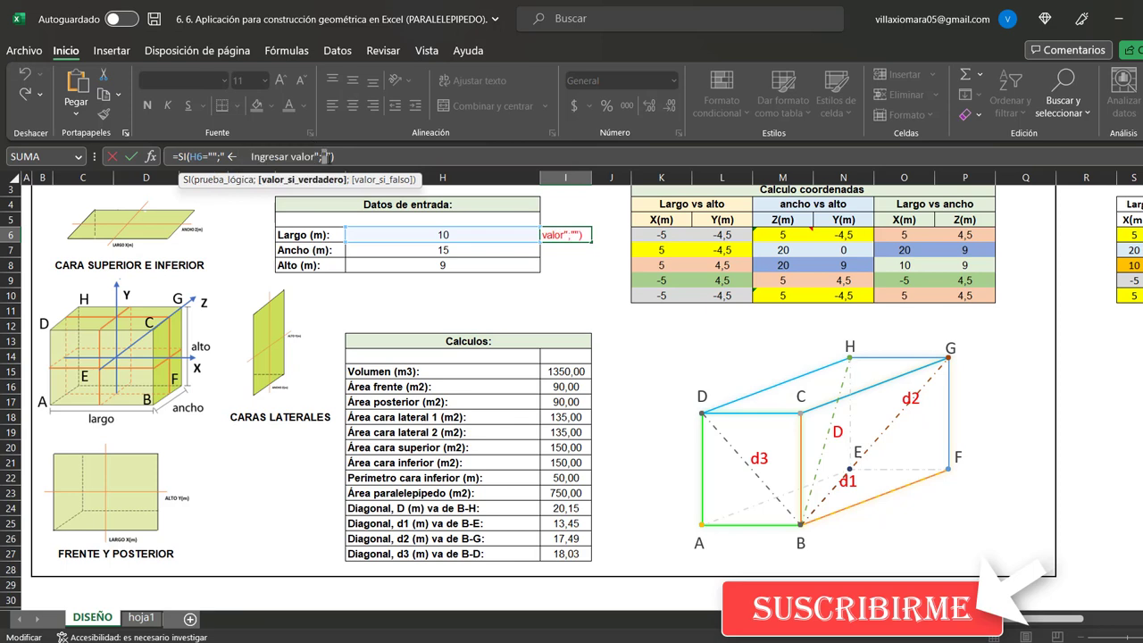
left_click(327, 156)
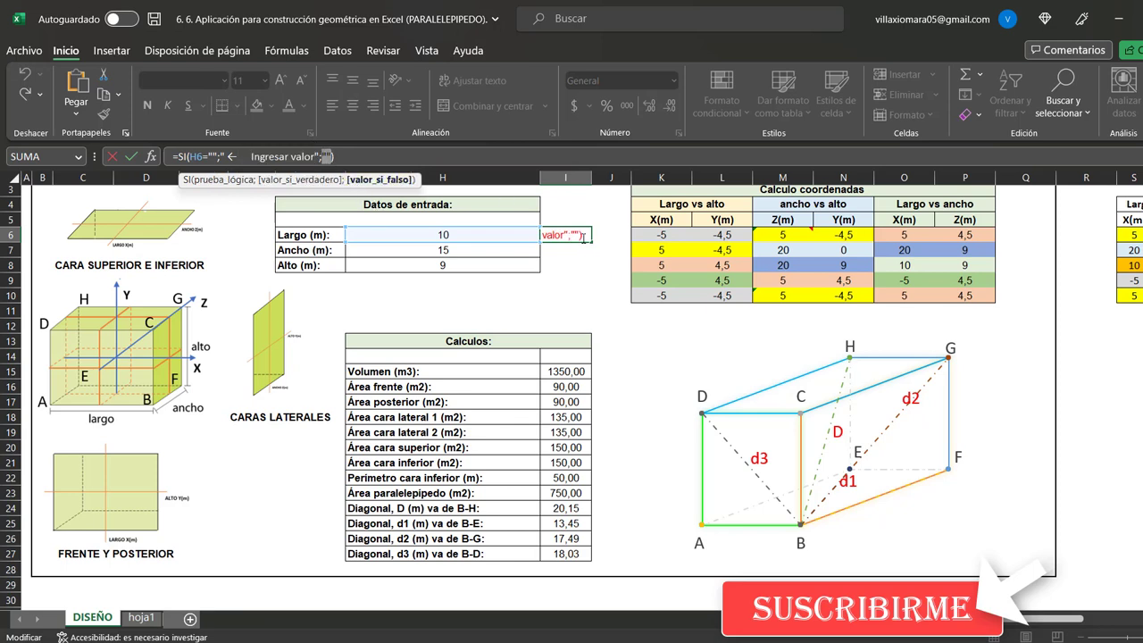
key("Return")
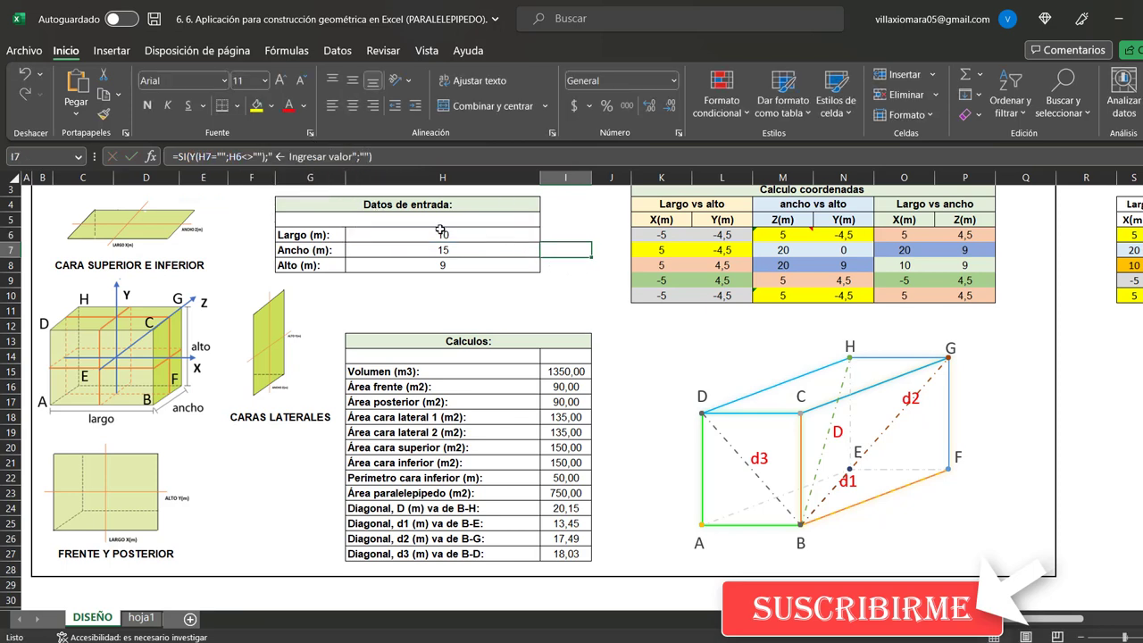
left_click(388, 154)
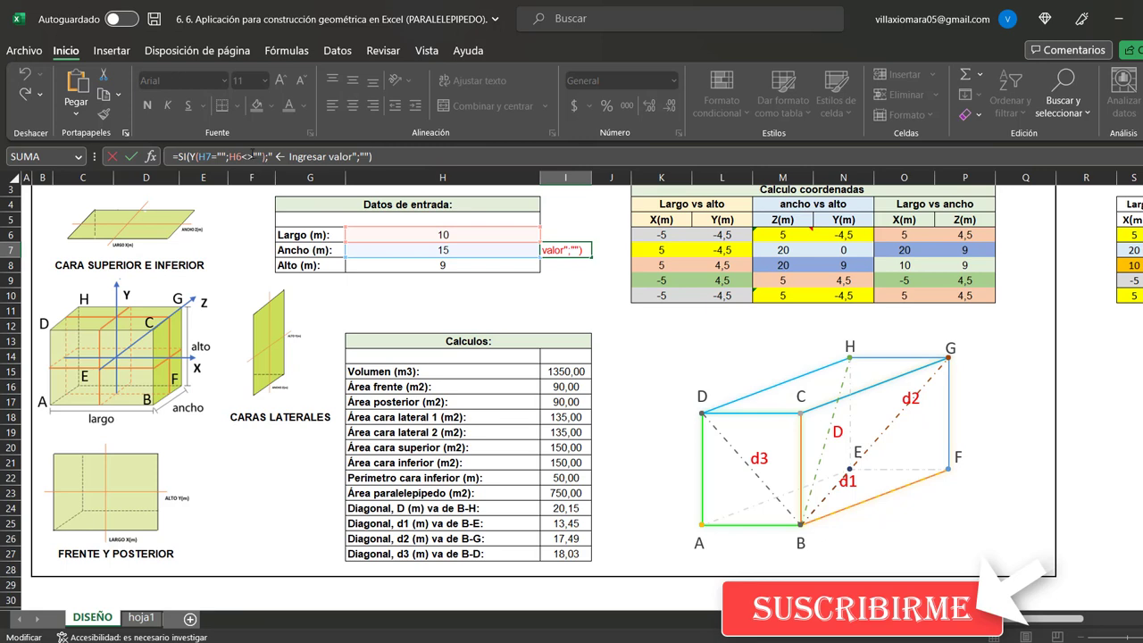
left_click_drag(229, 157, 264, 156)
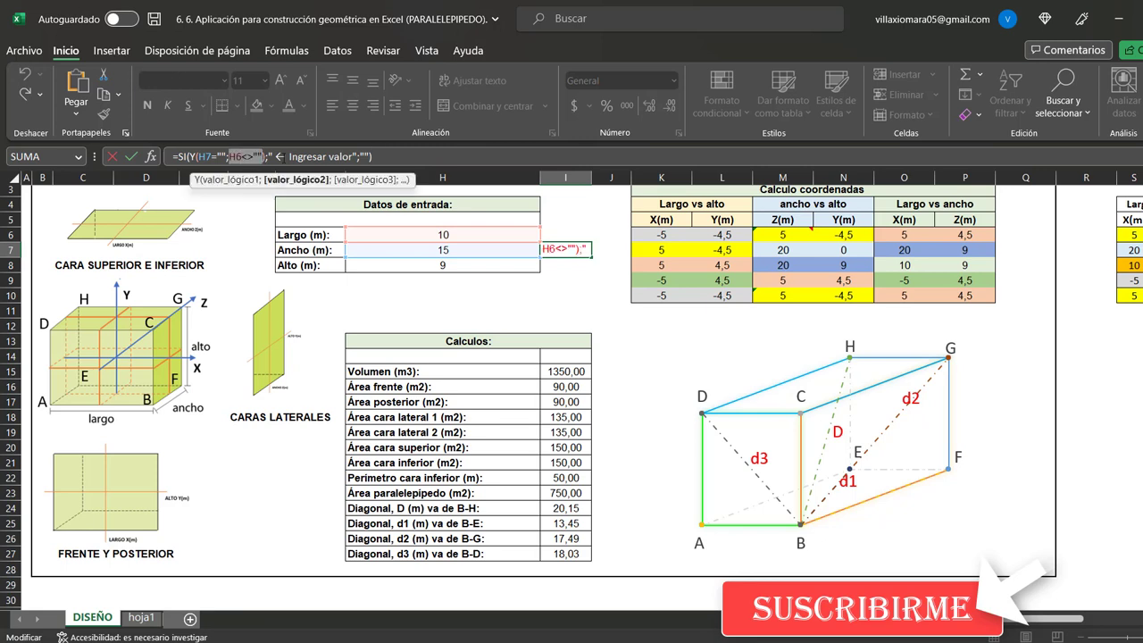
key("Escape")
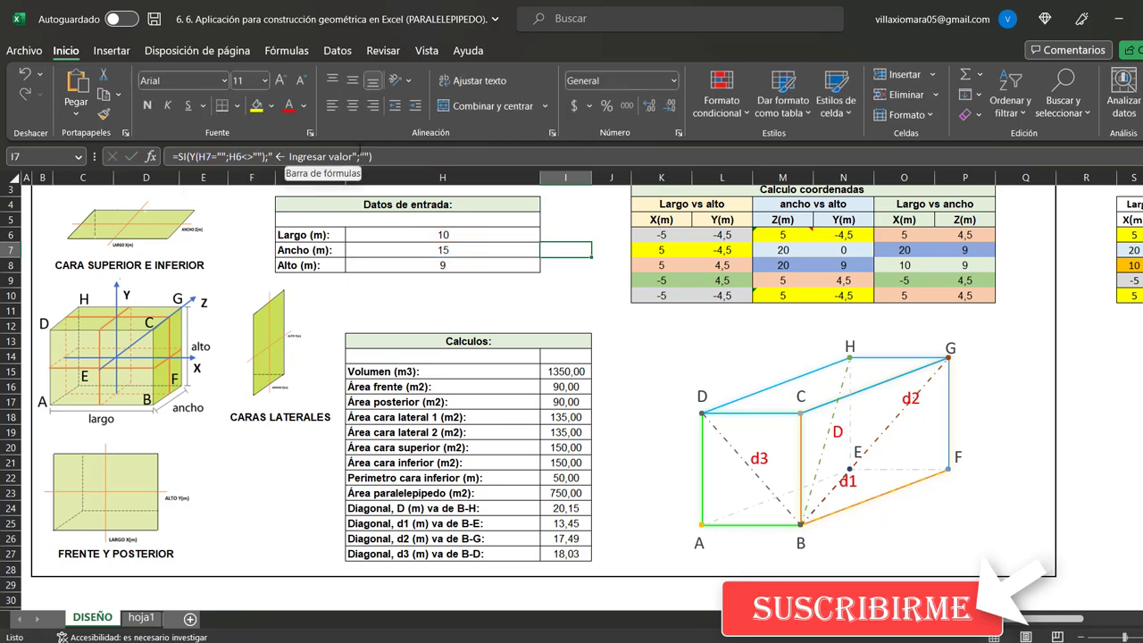
left_click(555, 270)
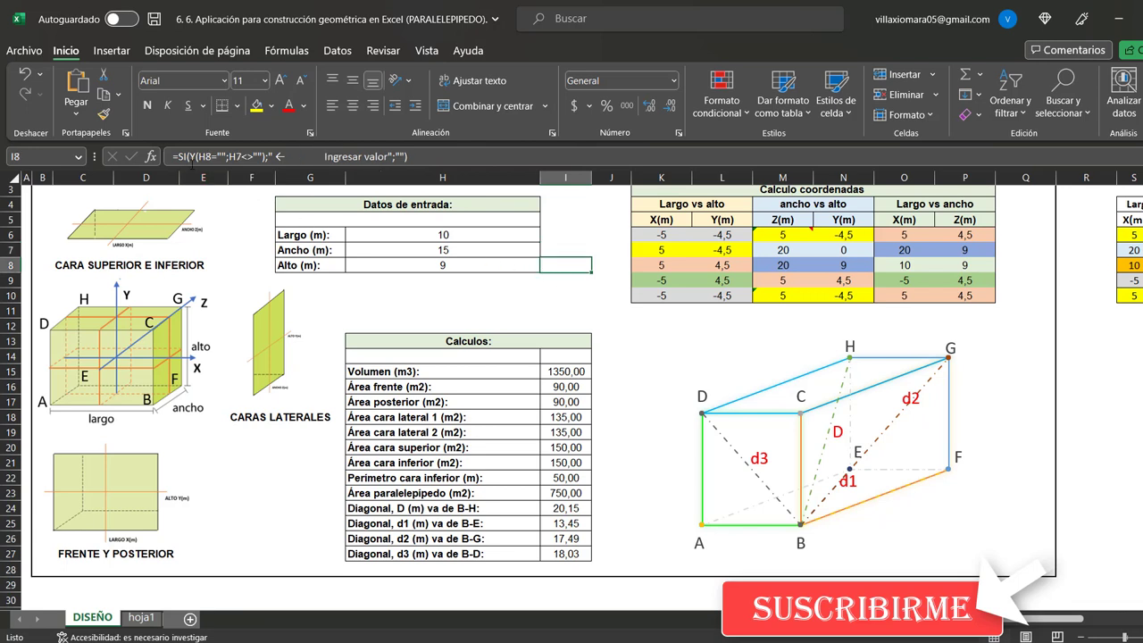
left_click(200, 157)
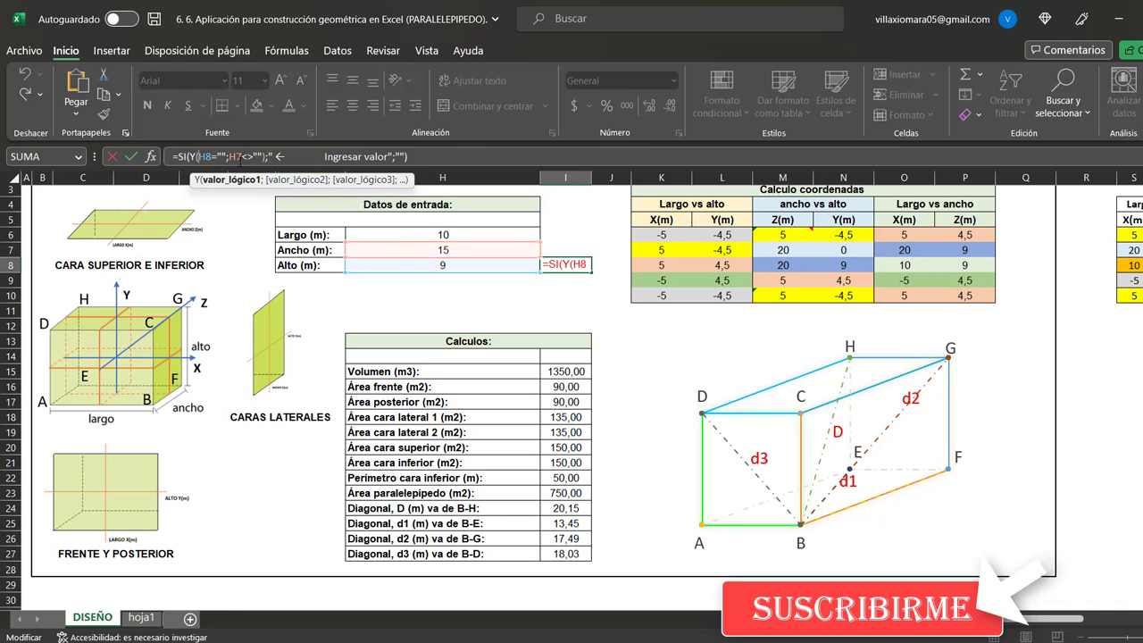
left_click_drag(275, 157, 397, 158)
left_click(399, 157)
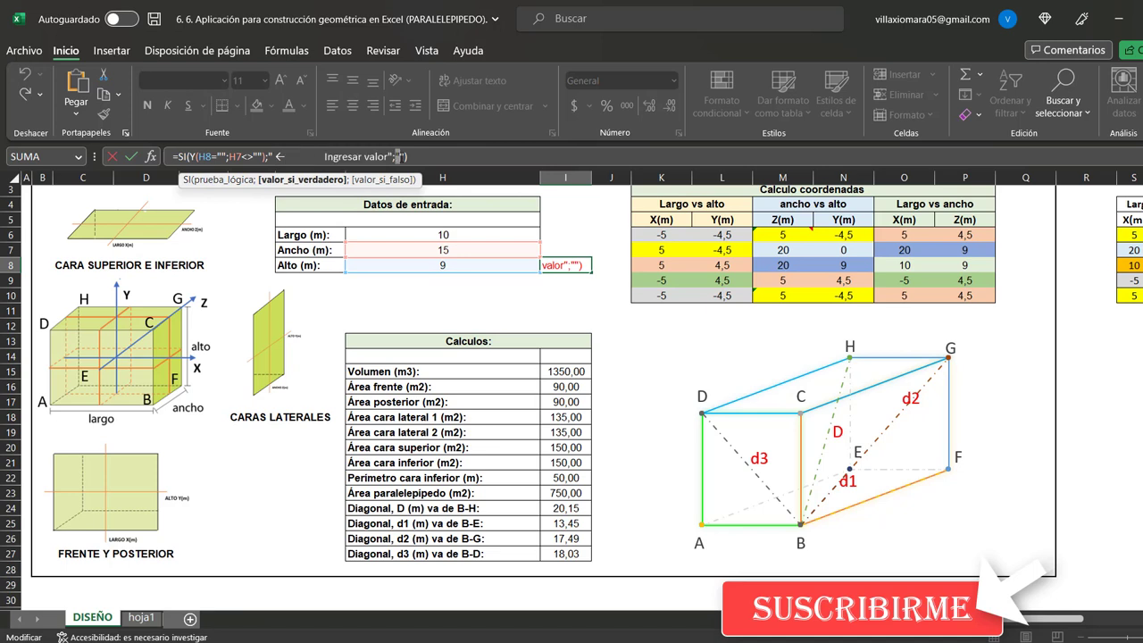
key("Escape")
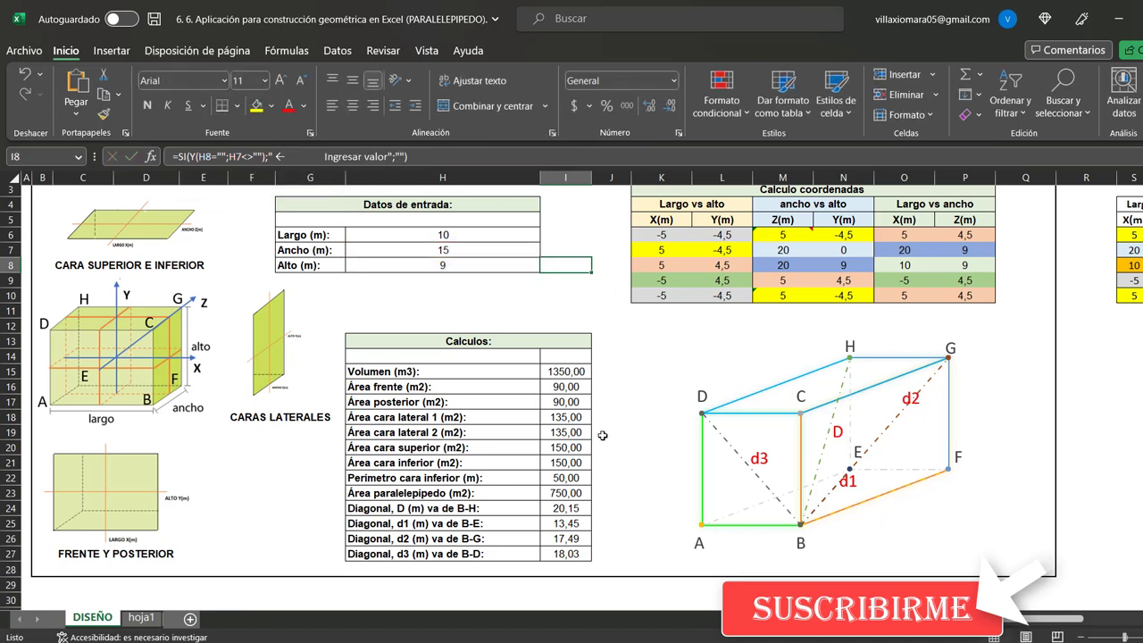
left_click(570, 374)
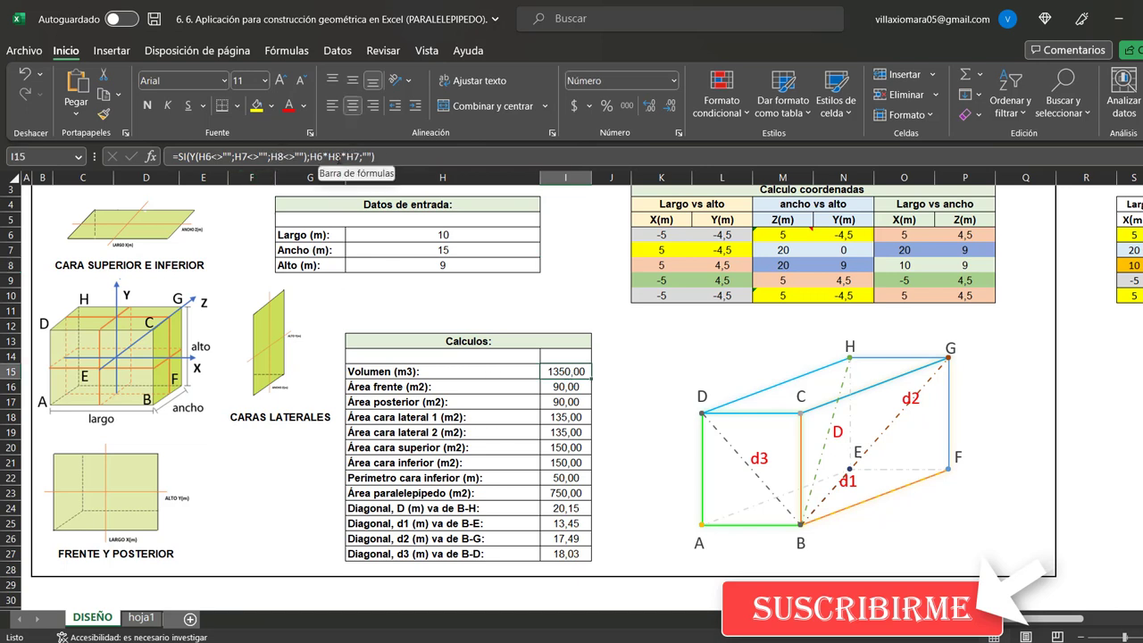
left_click(404, 157)
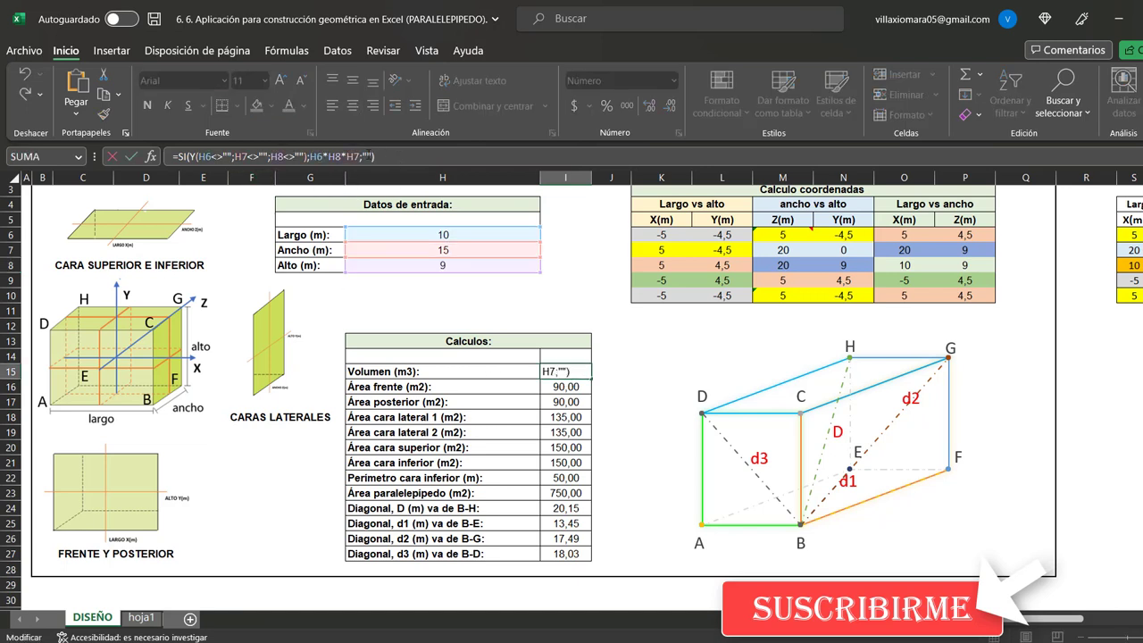
left_click_drag(179, 156, 309, 156)
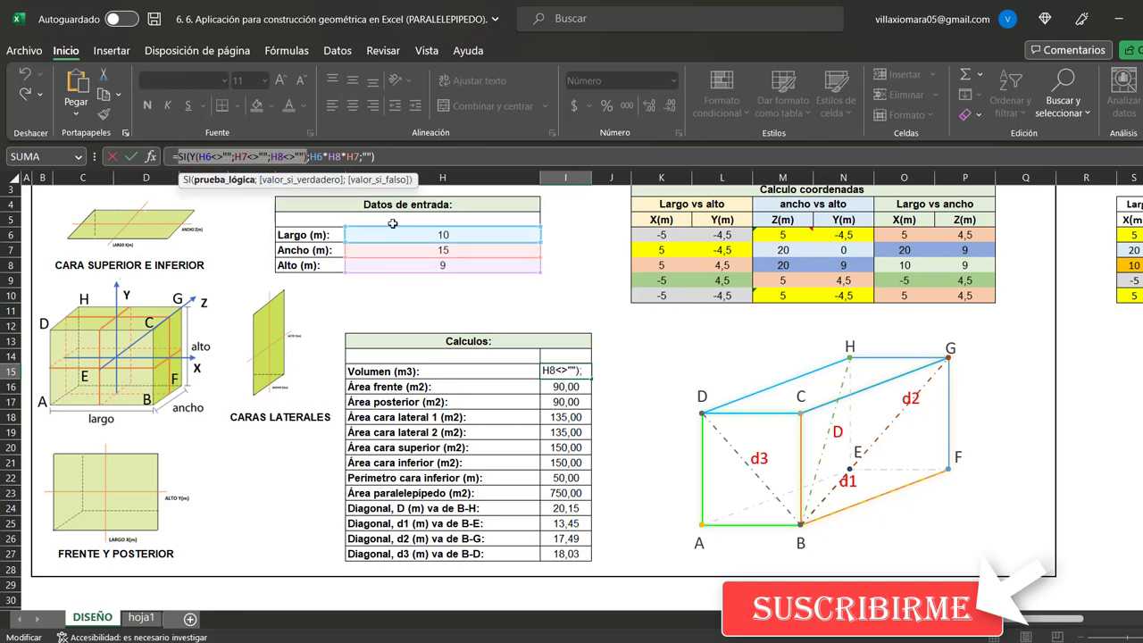
left_click(314, 157)
left_click_drag(314, 157, 360, 157)
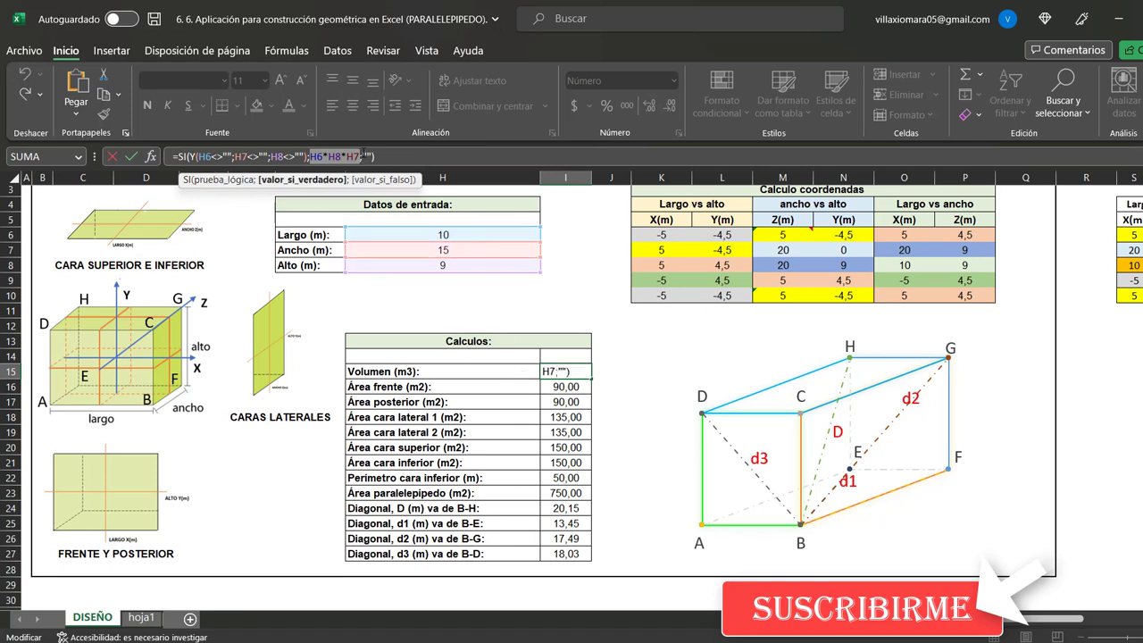
left_click(364, 156)
key("Return")
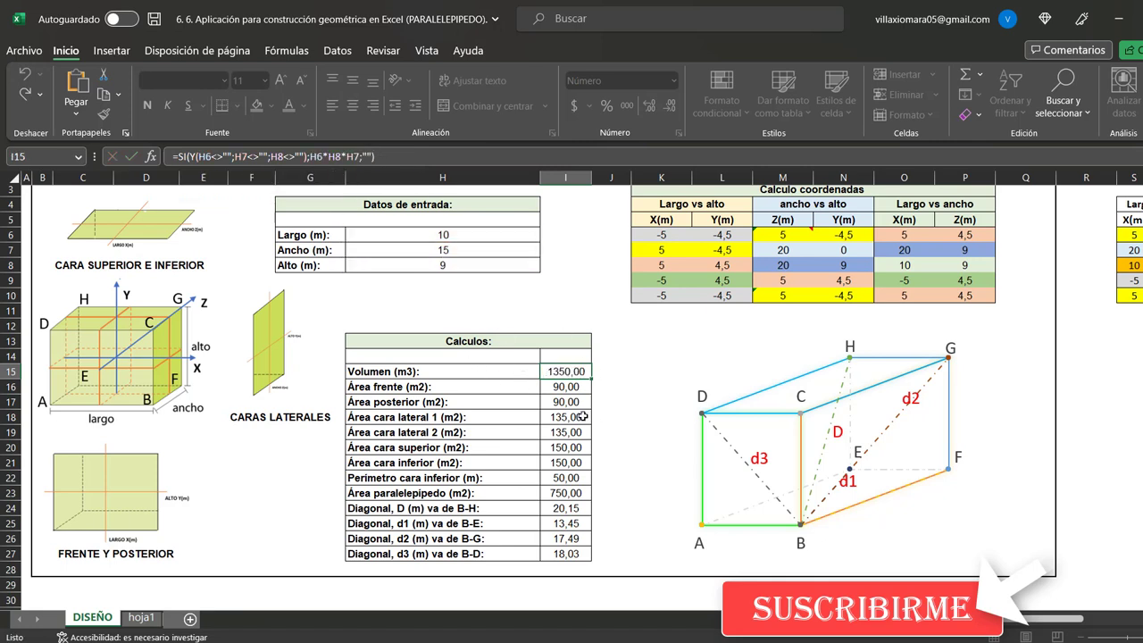
left_click(569, 389)
left_click(567, 403)
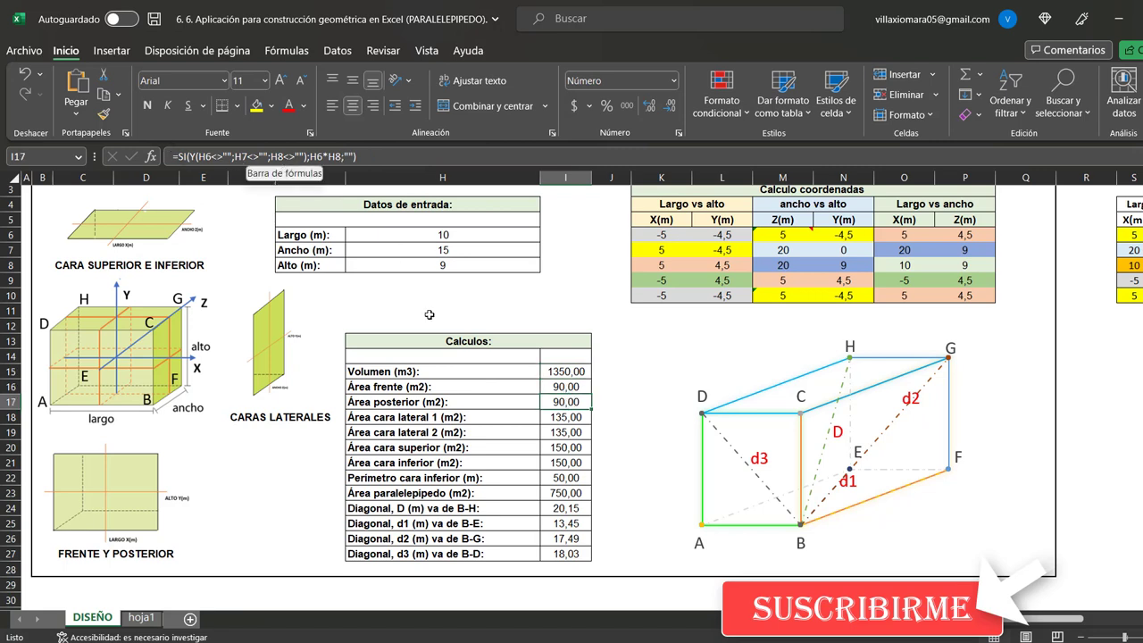
left_click(552, 416)
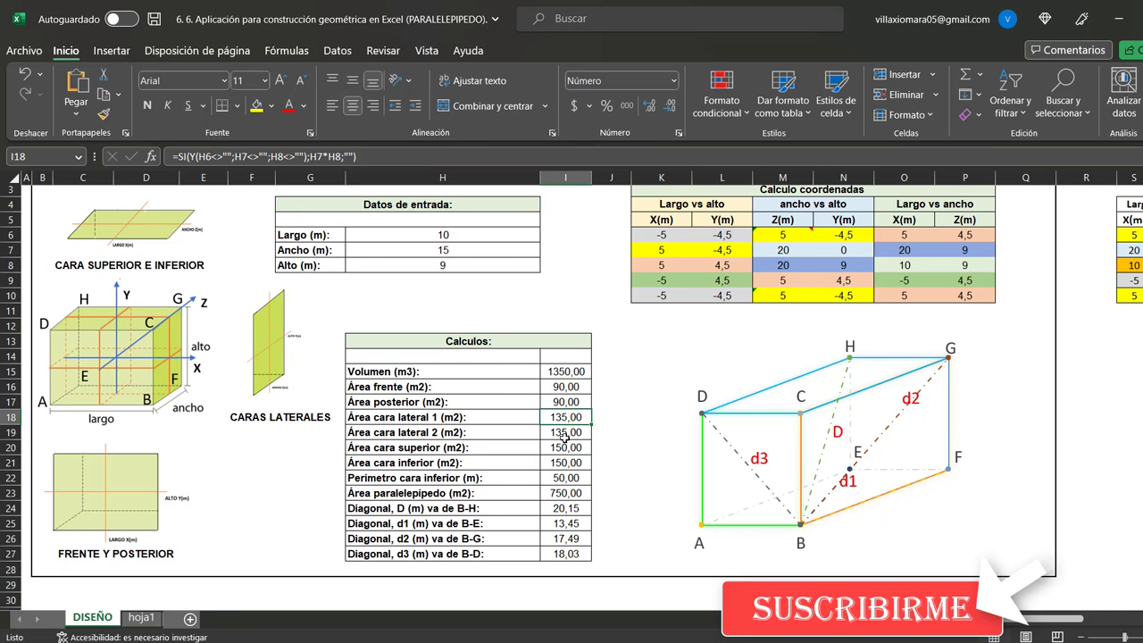
left_click(564, 435)
left_click(566, 449)
left_click(567, 464)
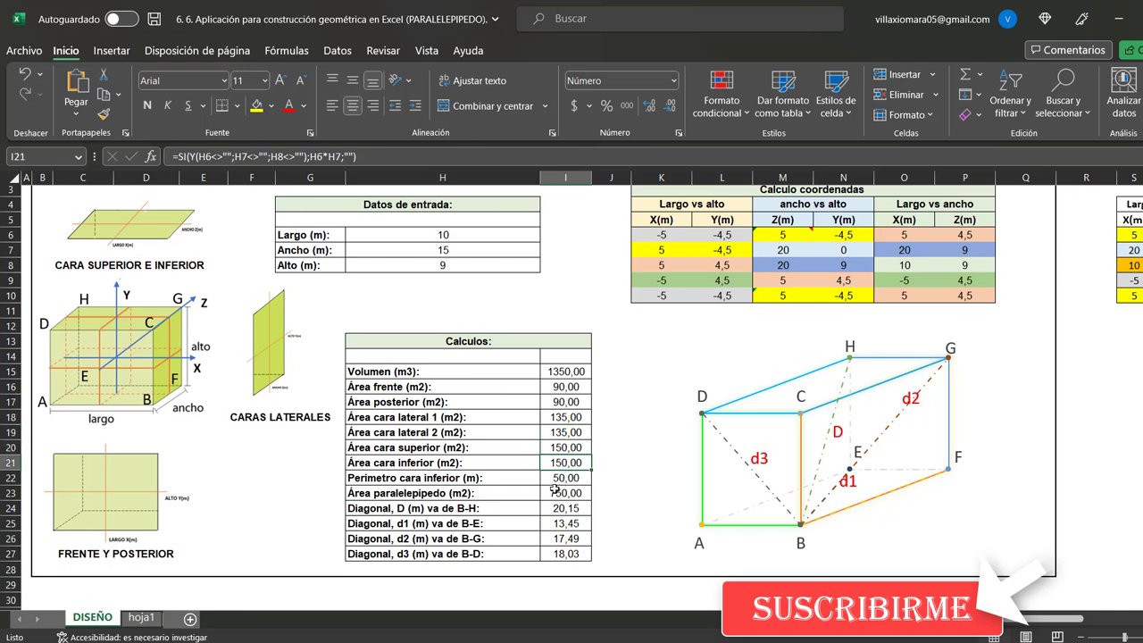
left_click(569, 488)
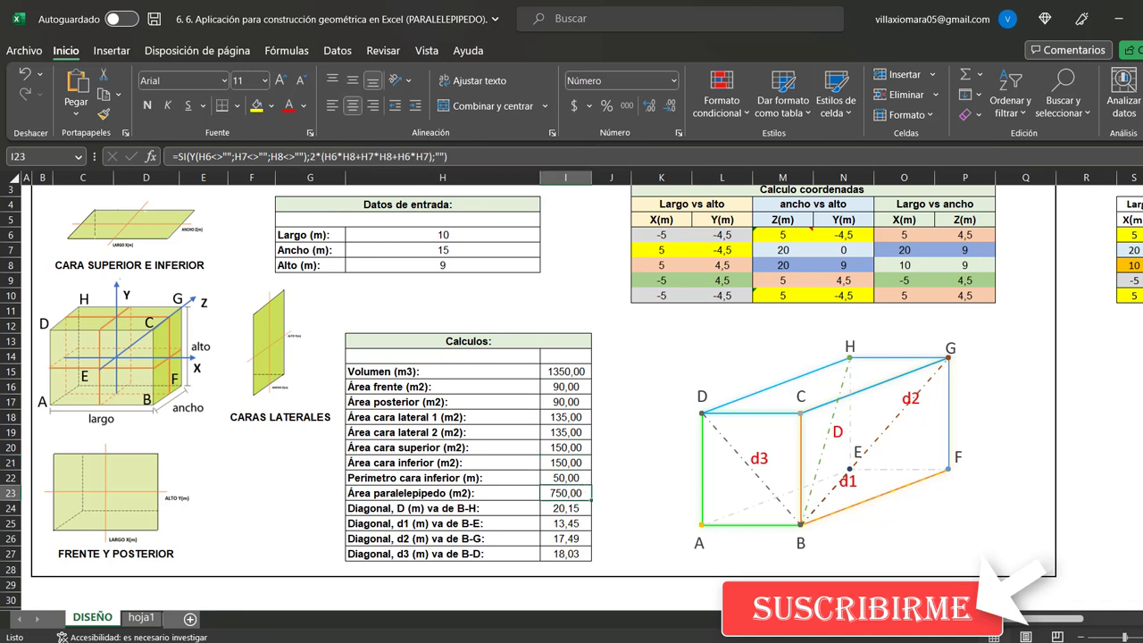
left_click(584, 509)
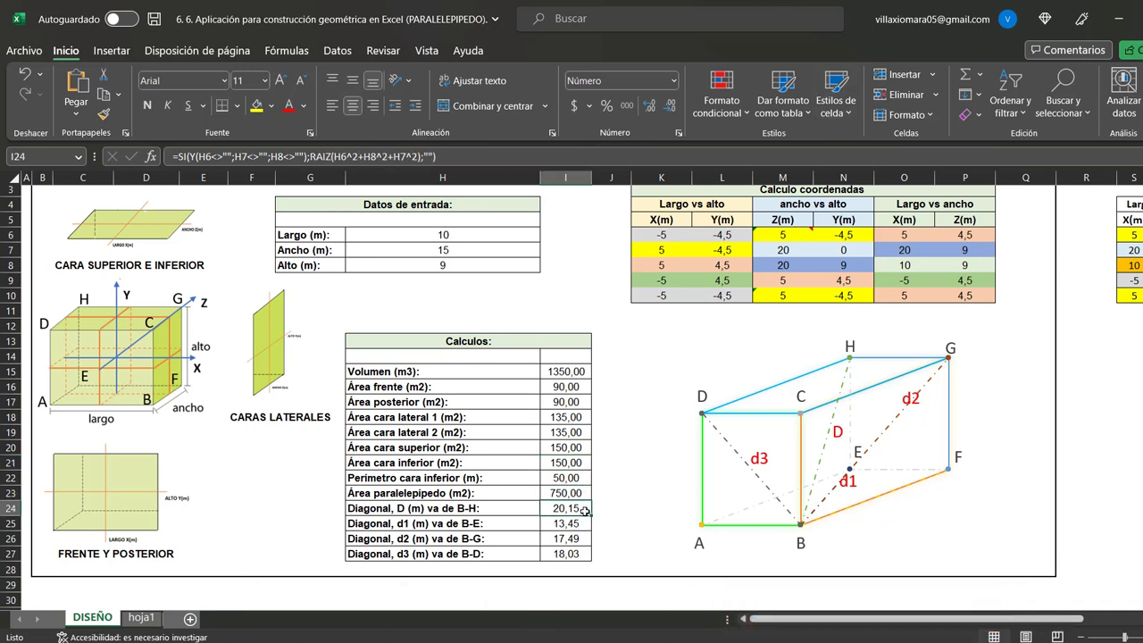
left_click(586, 524)
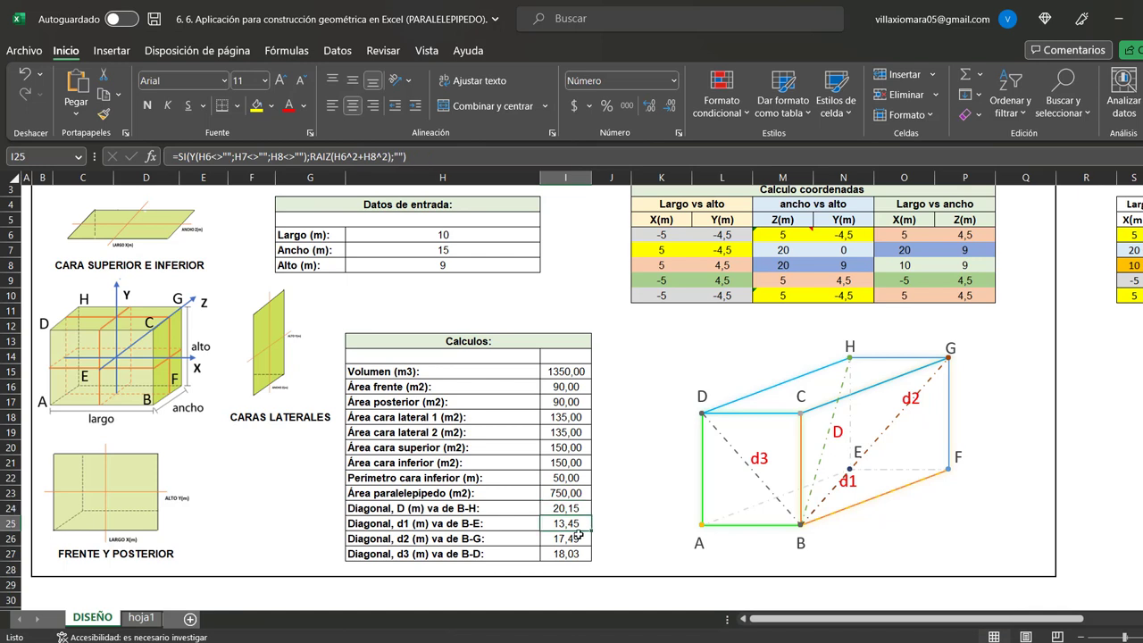